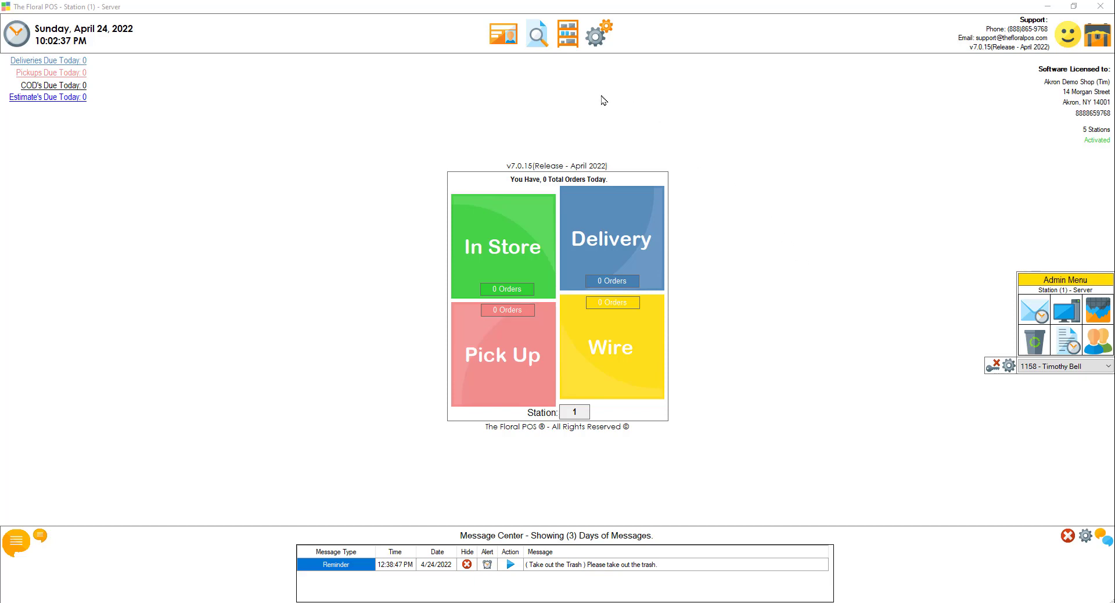
Check the Reminder Manager for enabled reminders under System Management, and close it along with the Control Panel
click(598, 37)
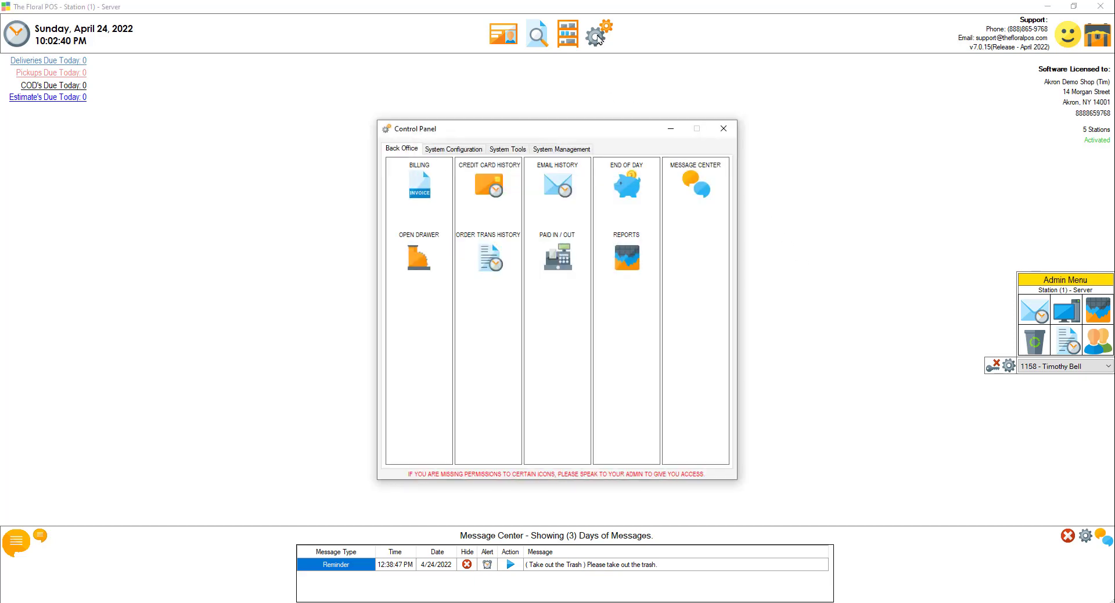
click(570, 151)
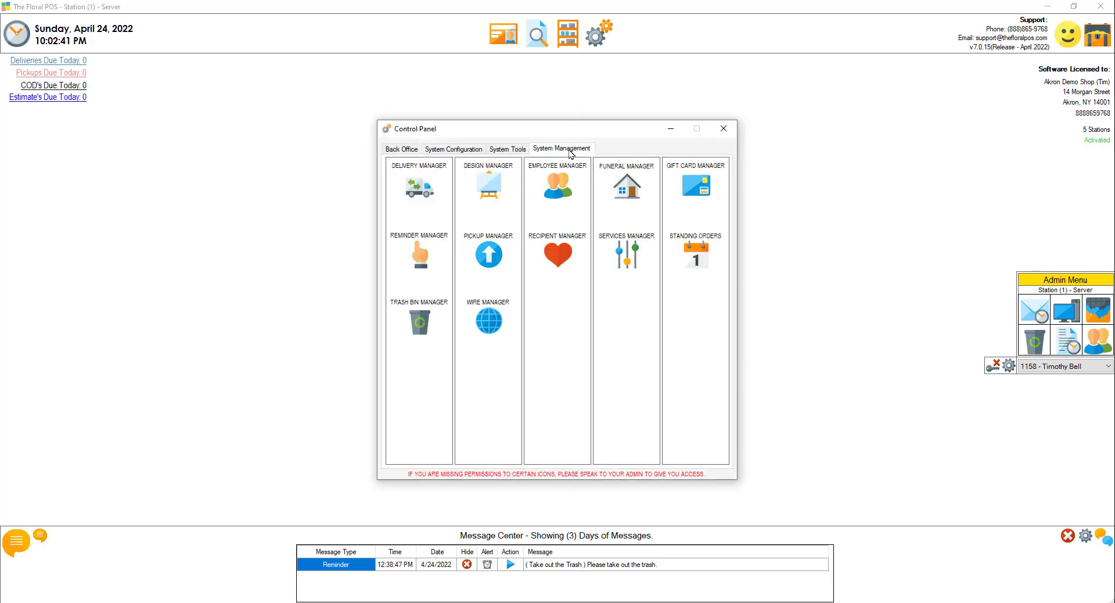
click(419, 255)
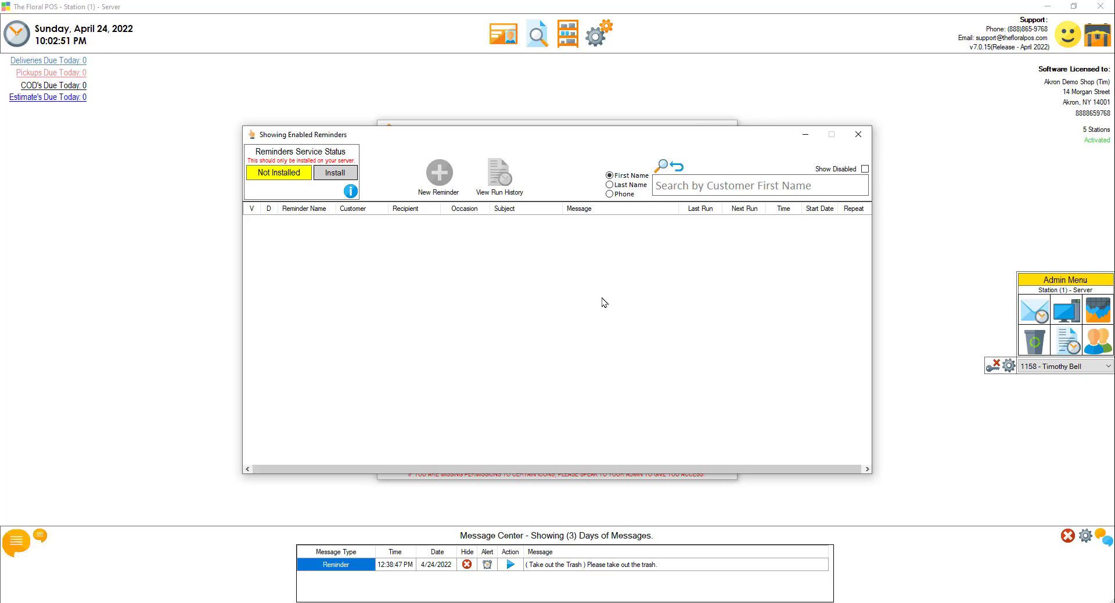
click(858, 134)
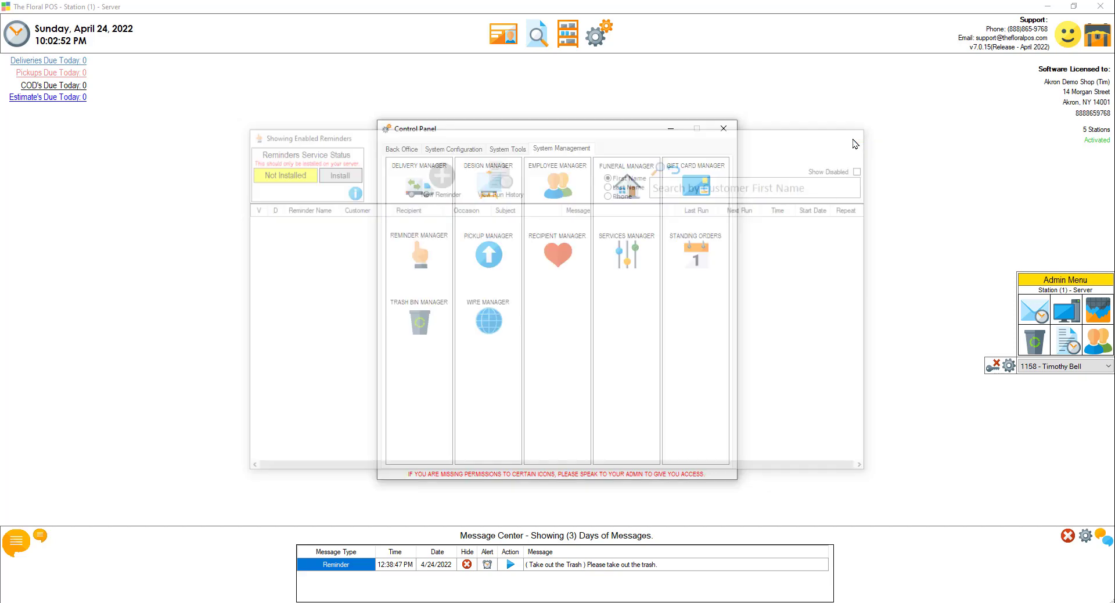
click(724, 129)
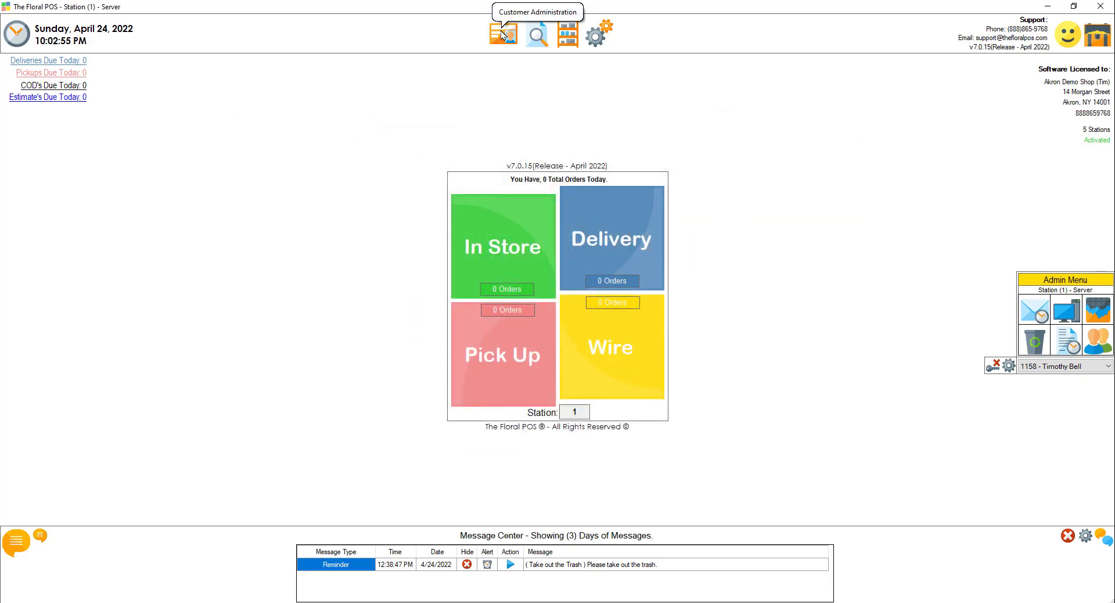
Load the last listed customer's record in Customer Administration and check that customer's enabled reminders
click(503, 35)
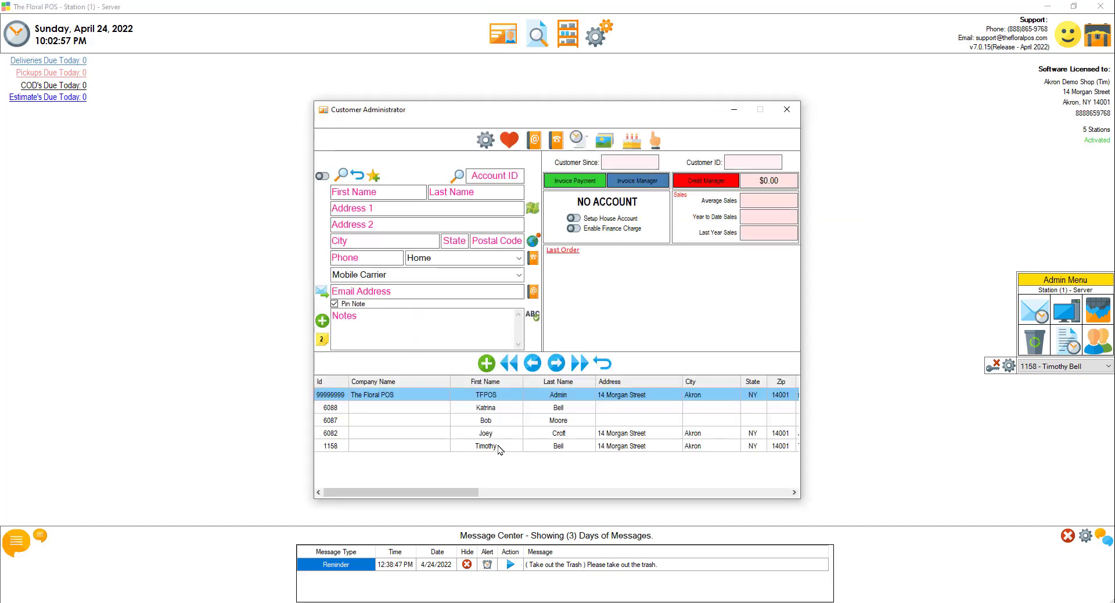
click(497, 446)
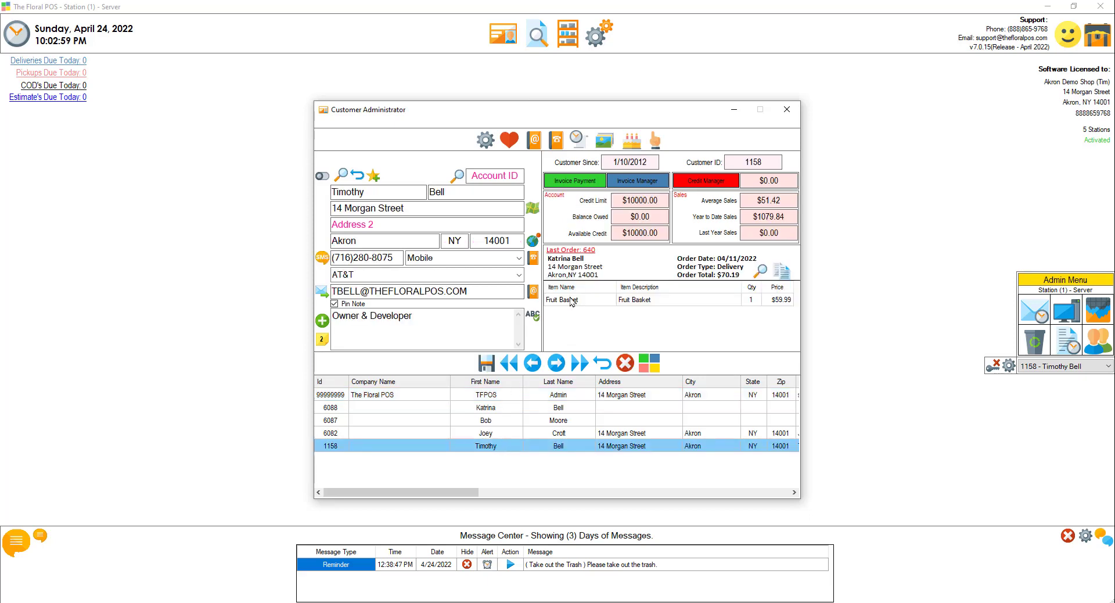
click(657, 140)
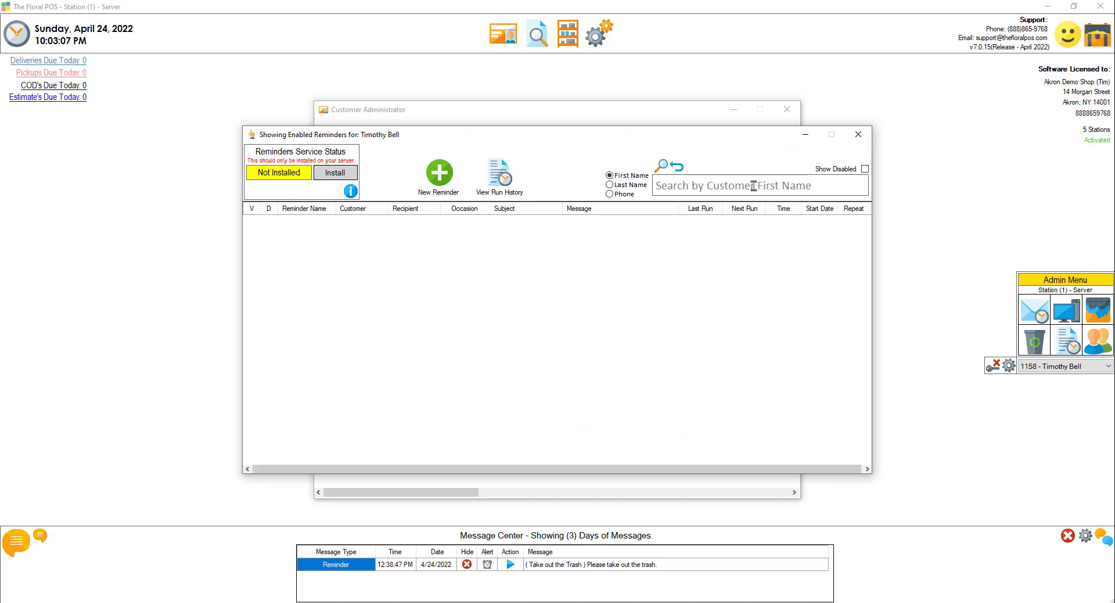
click(858, 136)
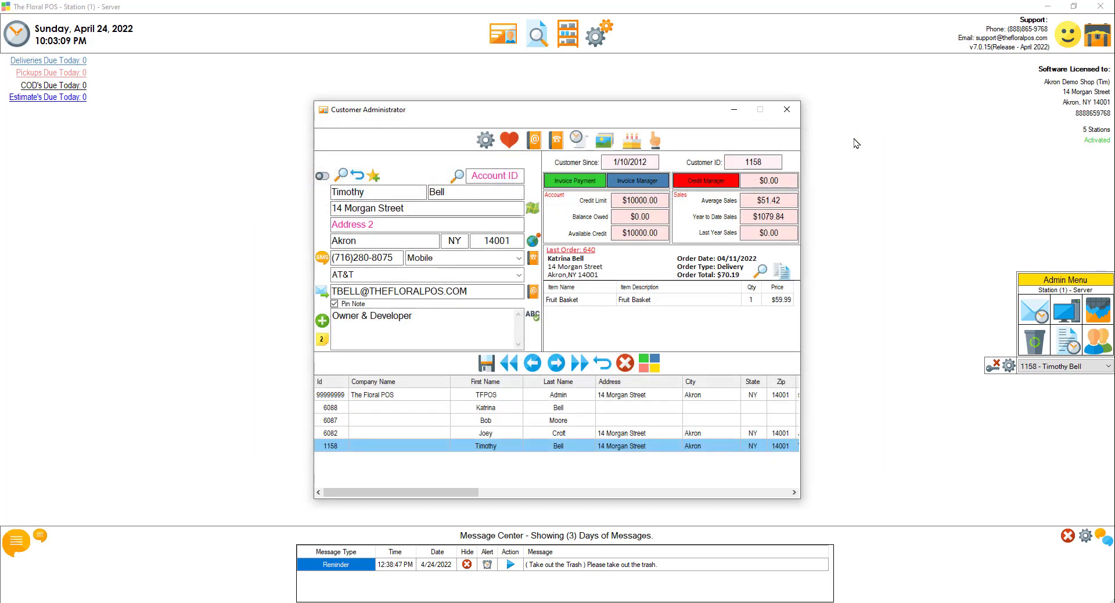
Add a BIRTHDAY occasion to the customer for the first named recipient, with relationship WIFE and the default date
click(637, 146)
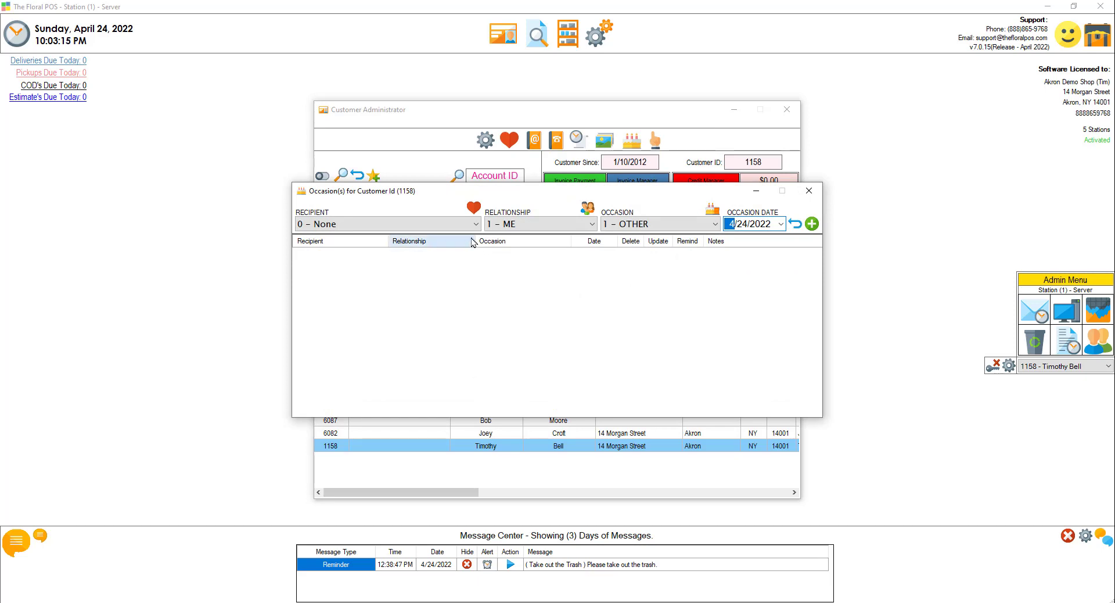
click(407, 224)
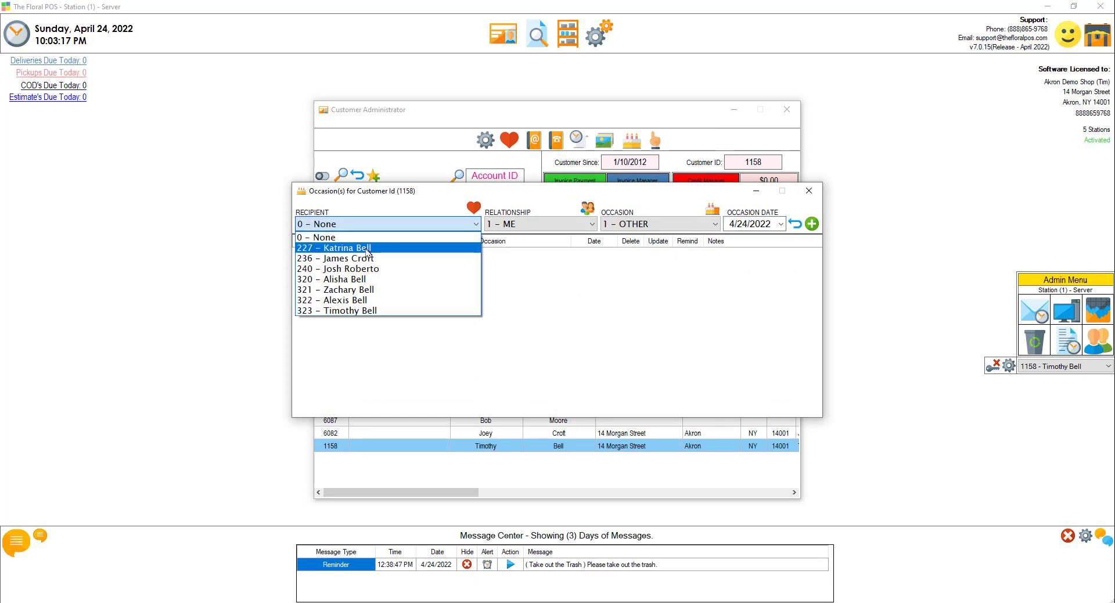
click(368, 248)
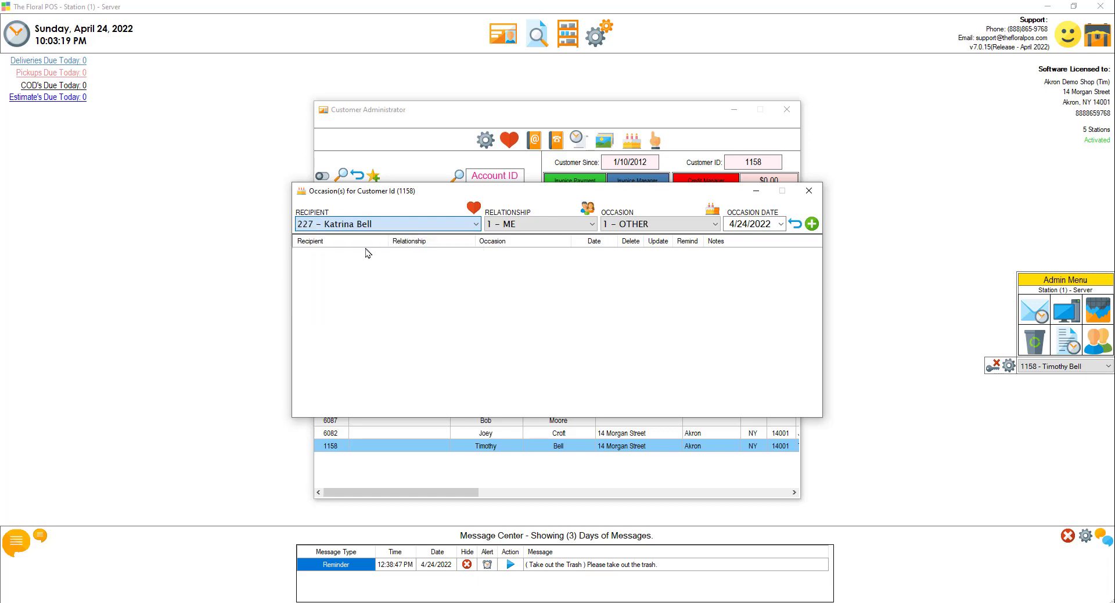
click(587, 230)
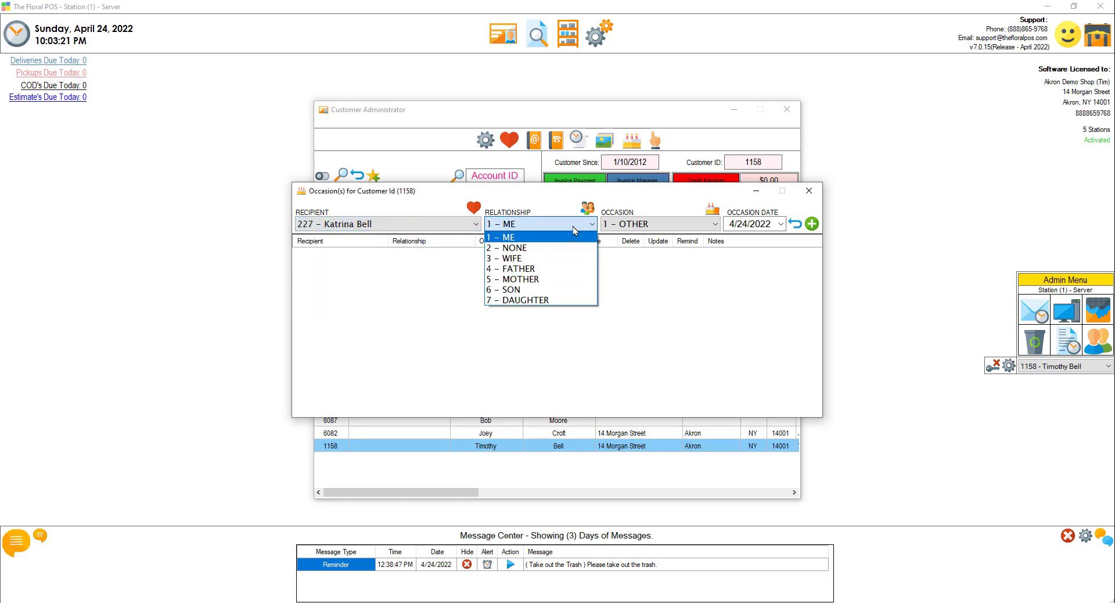
click(521, 259)
click(715, 225)
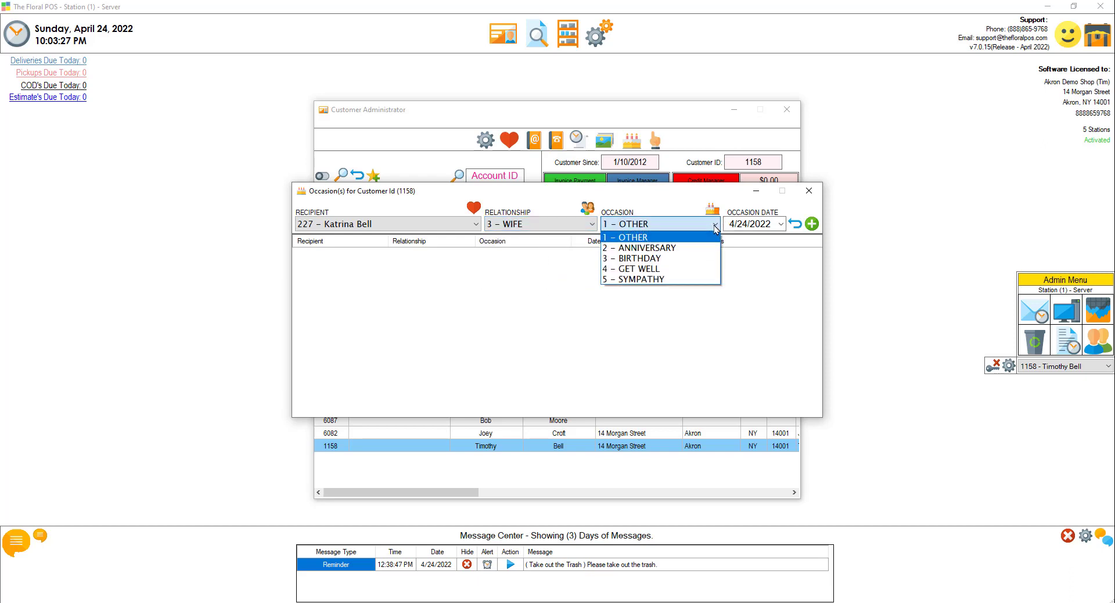
click(662, 260)
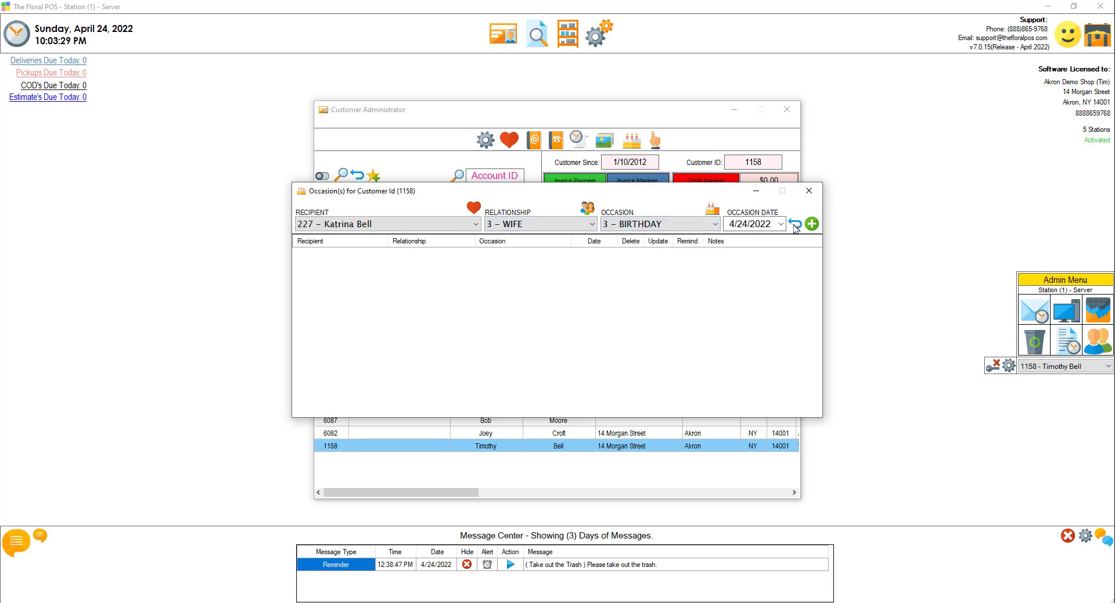
click(812, 224)
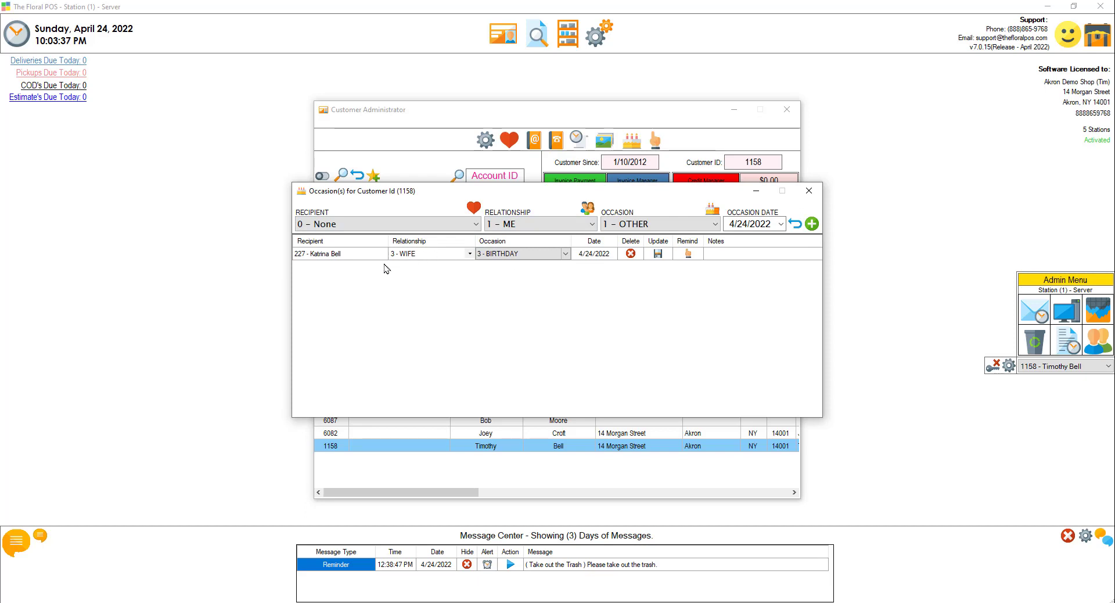
Review the saved entry's occasion field, the selectable recipients and the form for adding recipients
click(564, 255)
click(565, 256)
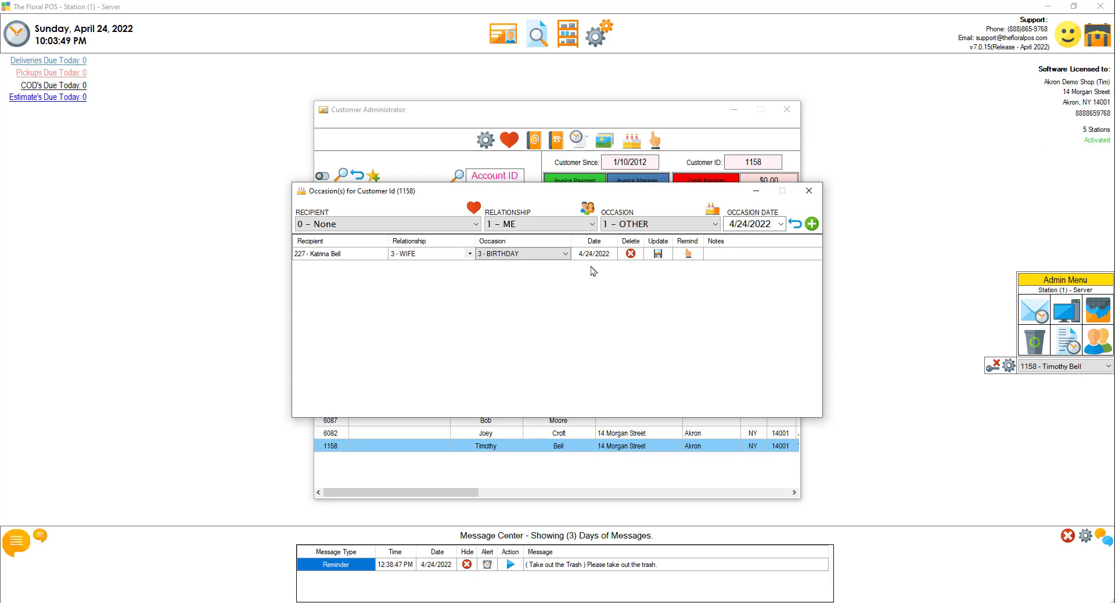
click(474, 226)
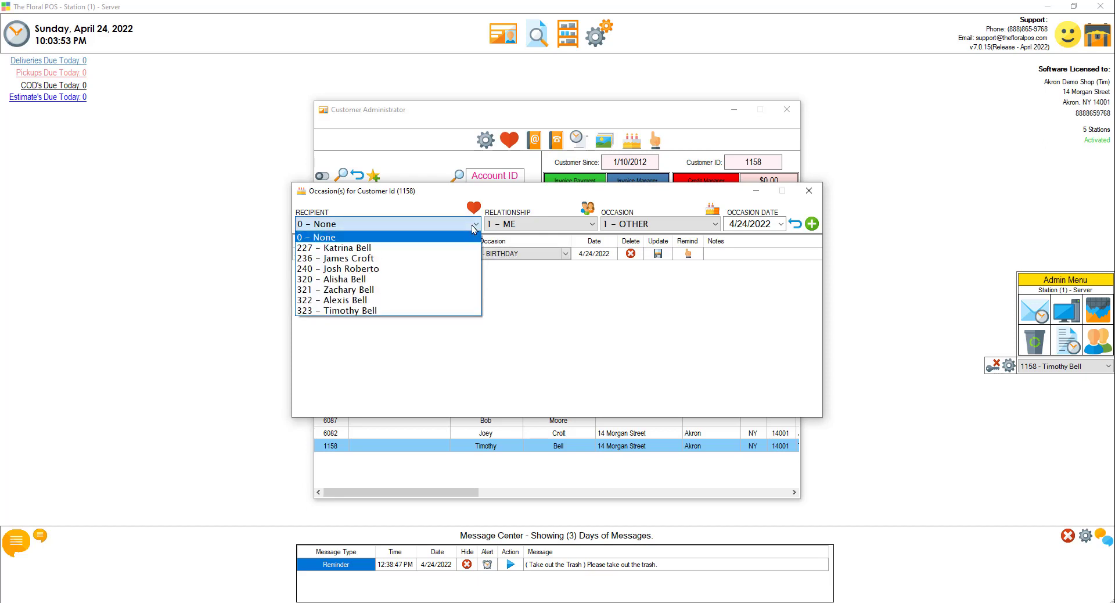
click(474, 226)
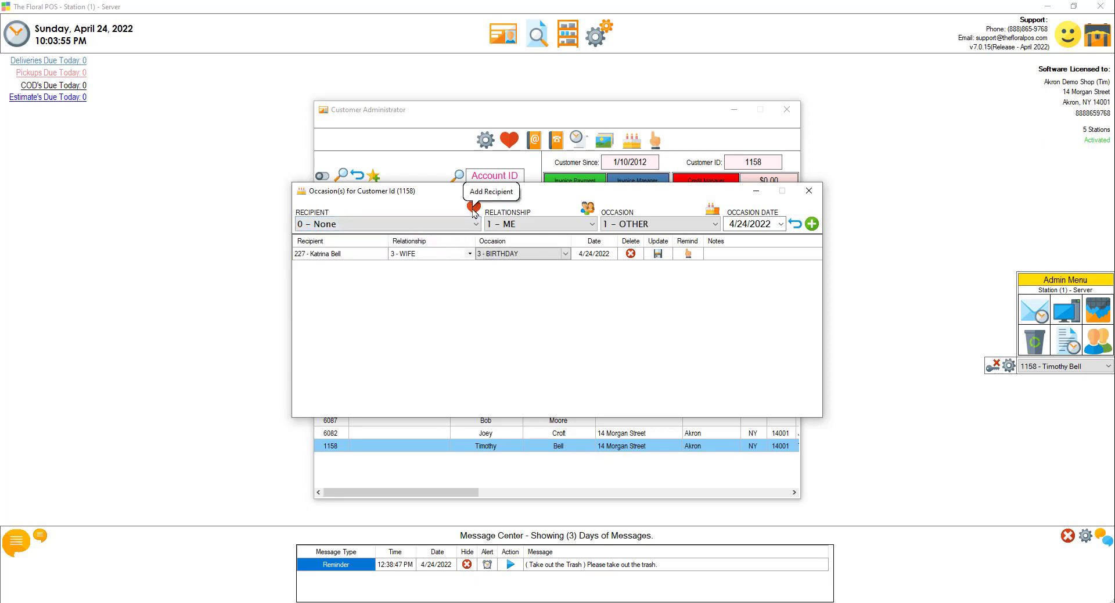
click(474, 206)
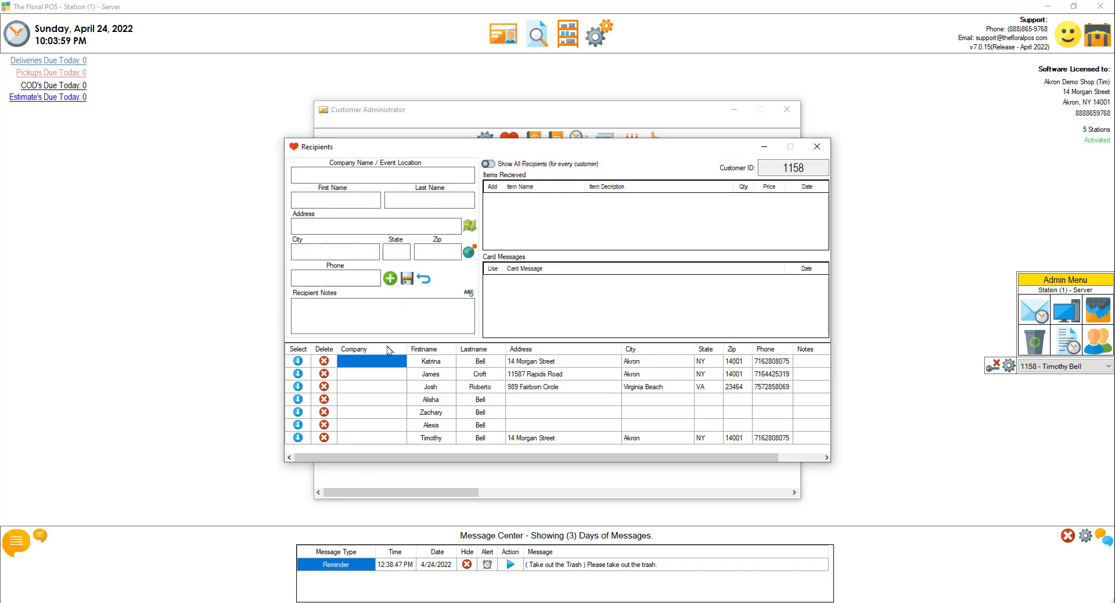
click(814, 148)
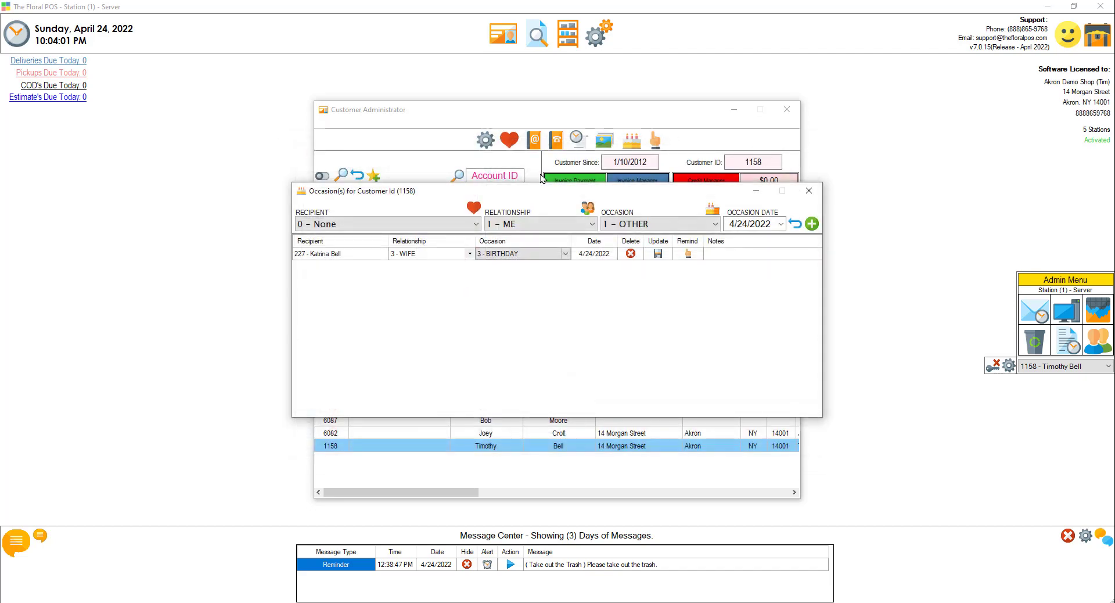
Review the relationship choices and the window where relationship types are managed
click(592, 225)
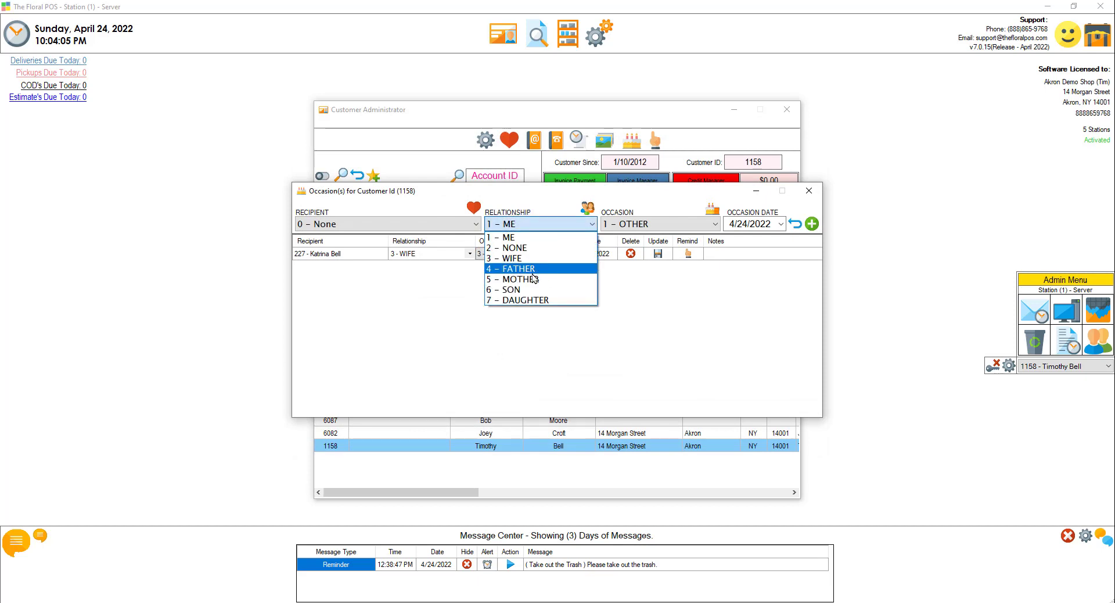
click(568, 203)
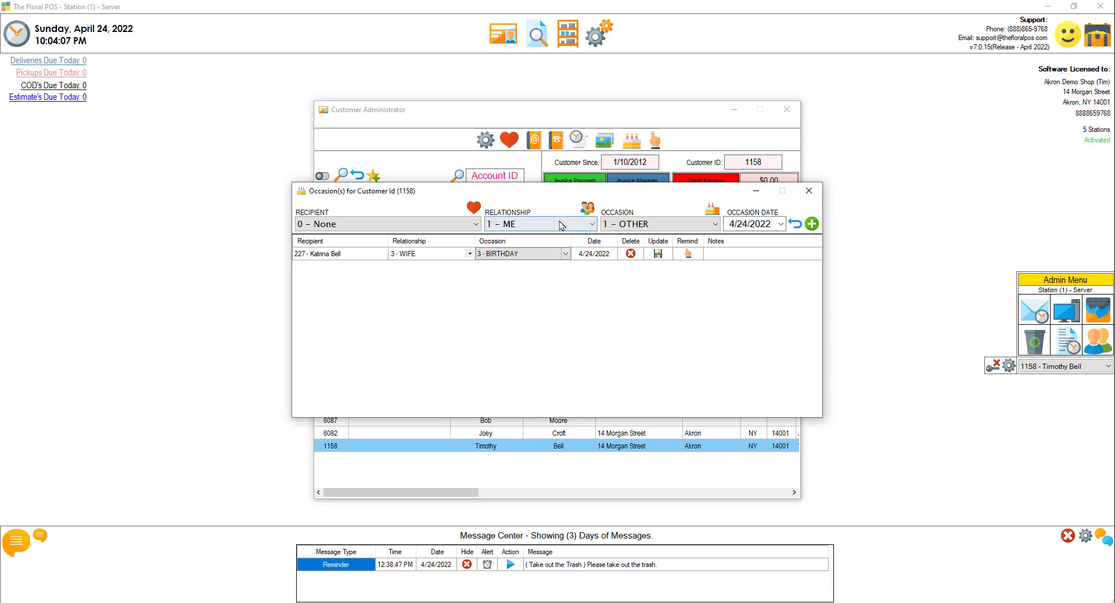
click(588, 207)
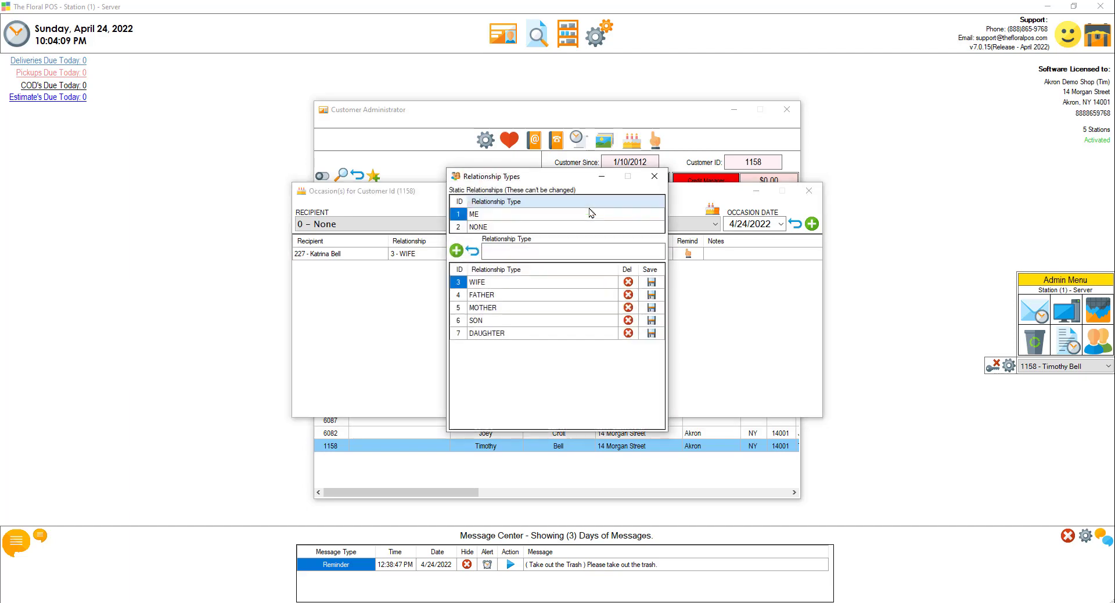
click(657, 177)
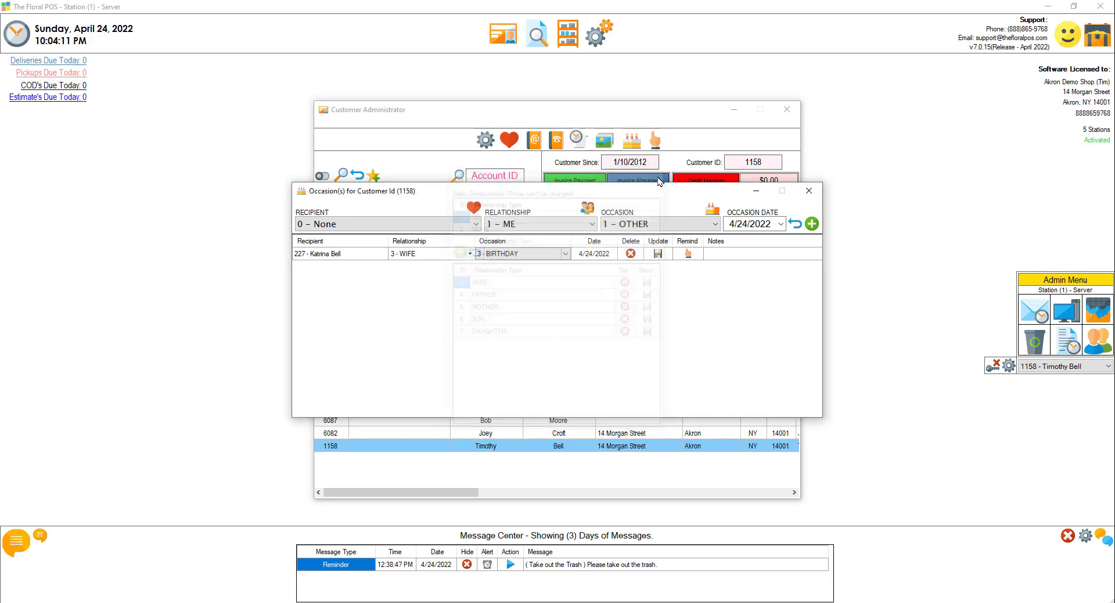
Review the occasion choices and the Occasions manager, and close the customer's occasion and administration windows
click(716, 224)
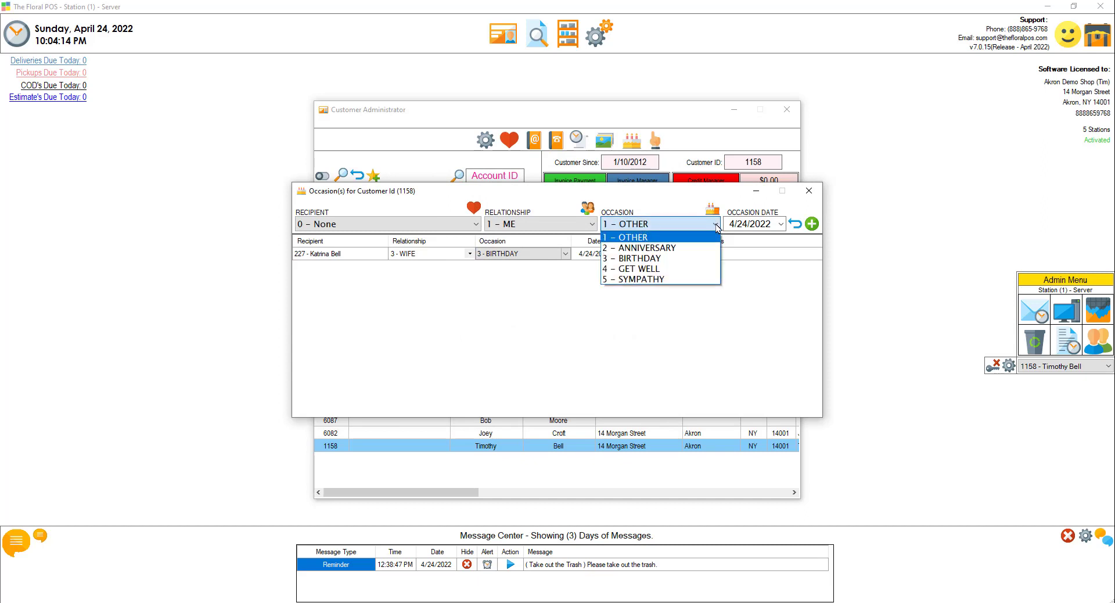
click(683, 237)
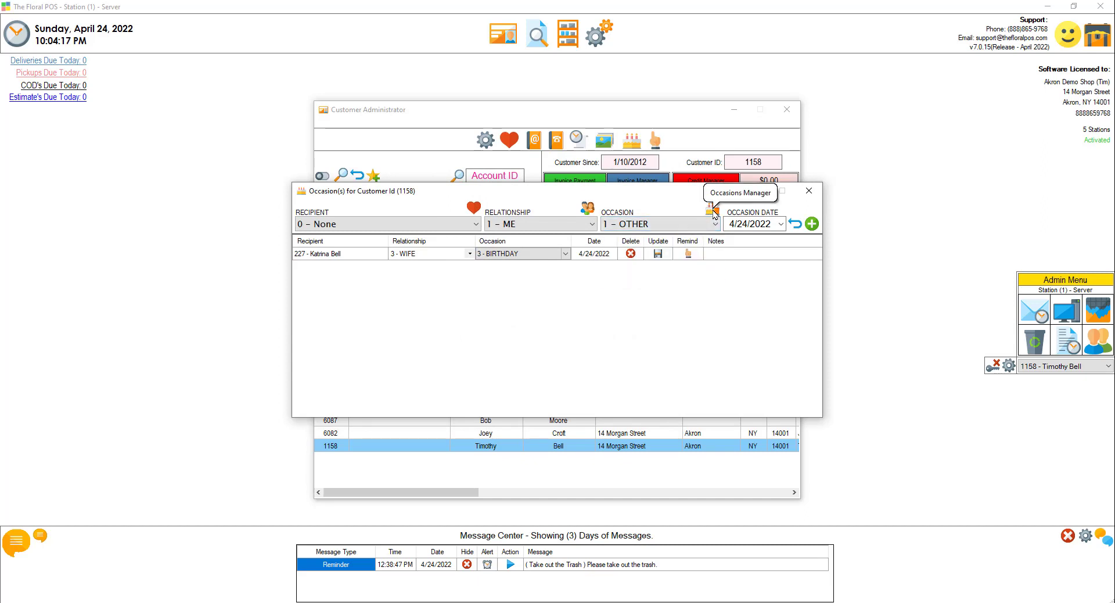
click(712, 210)
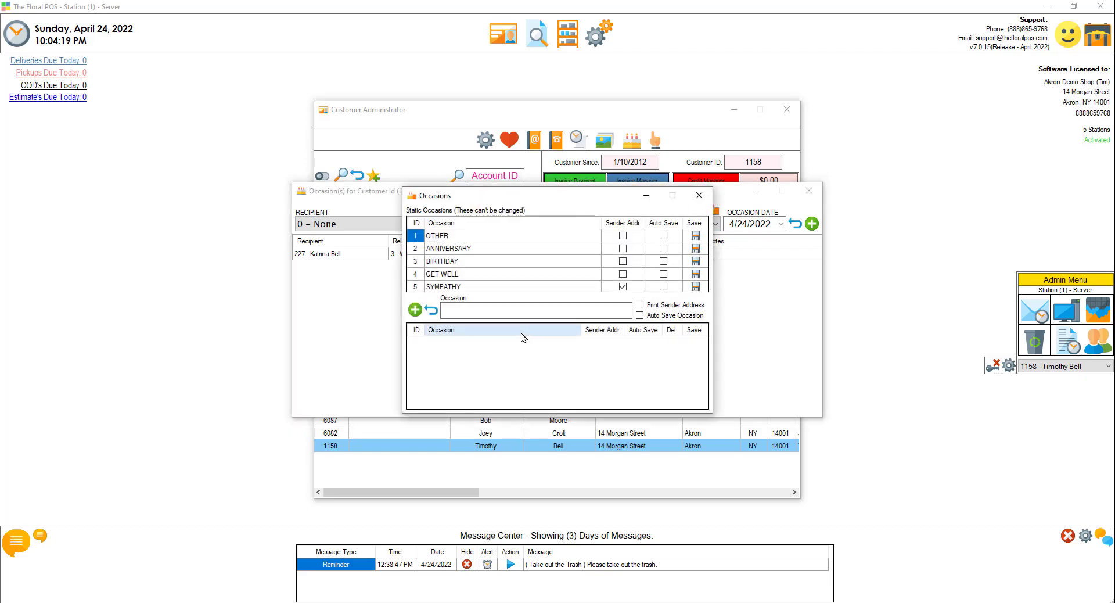
click(700, 195)
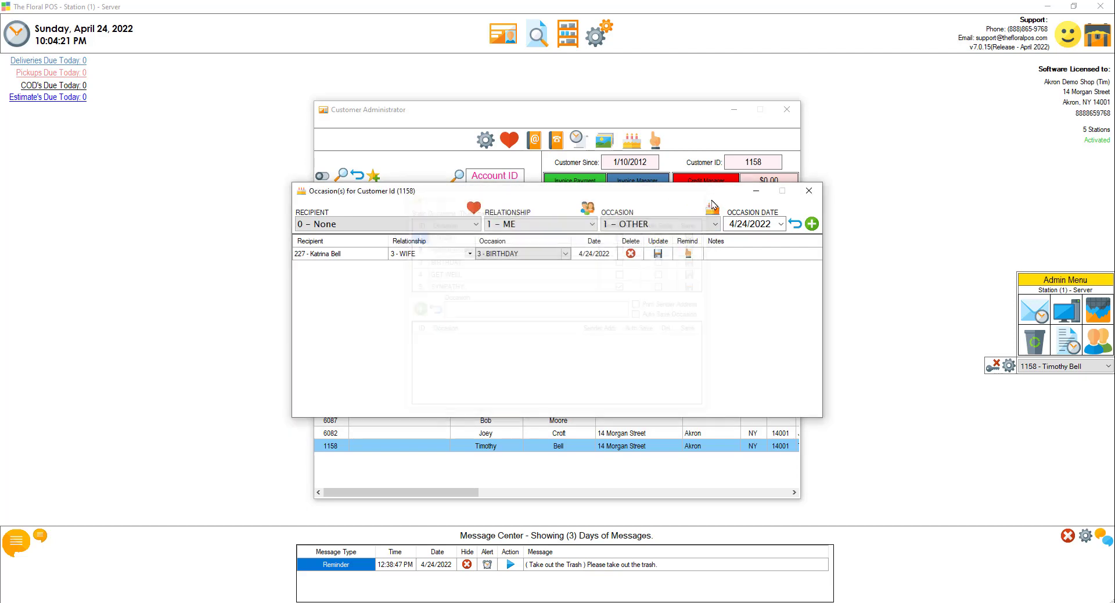
click(814, 196)
click(786, 110)
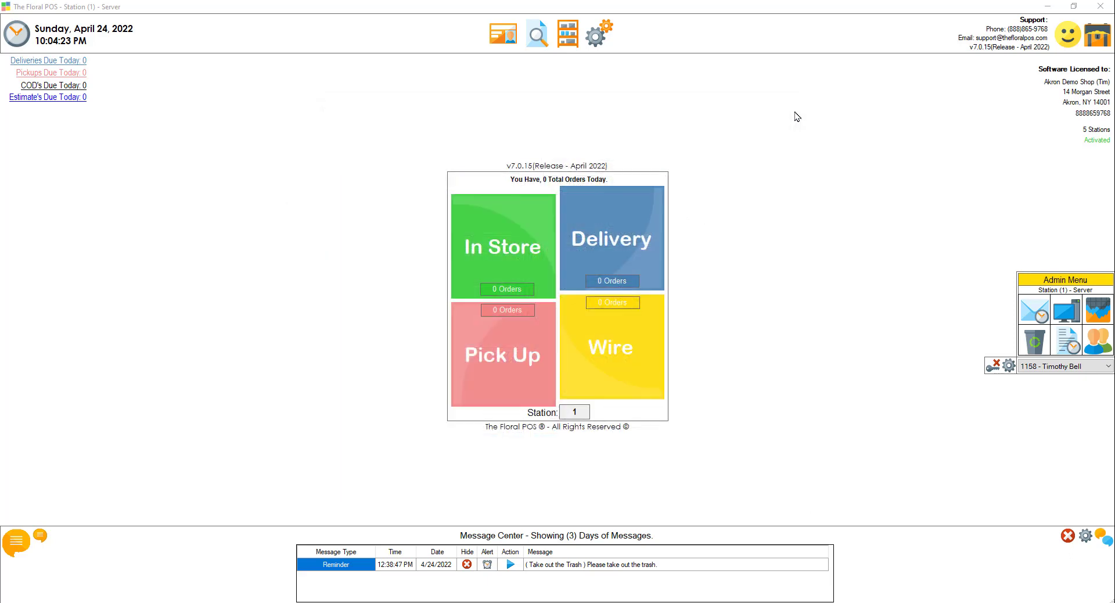
Enable Auto Save for the ANNIVERSARY occasion in the system configuration's Occasions list and save that row
click(598, 40)
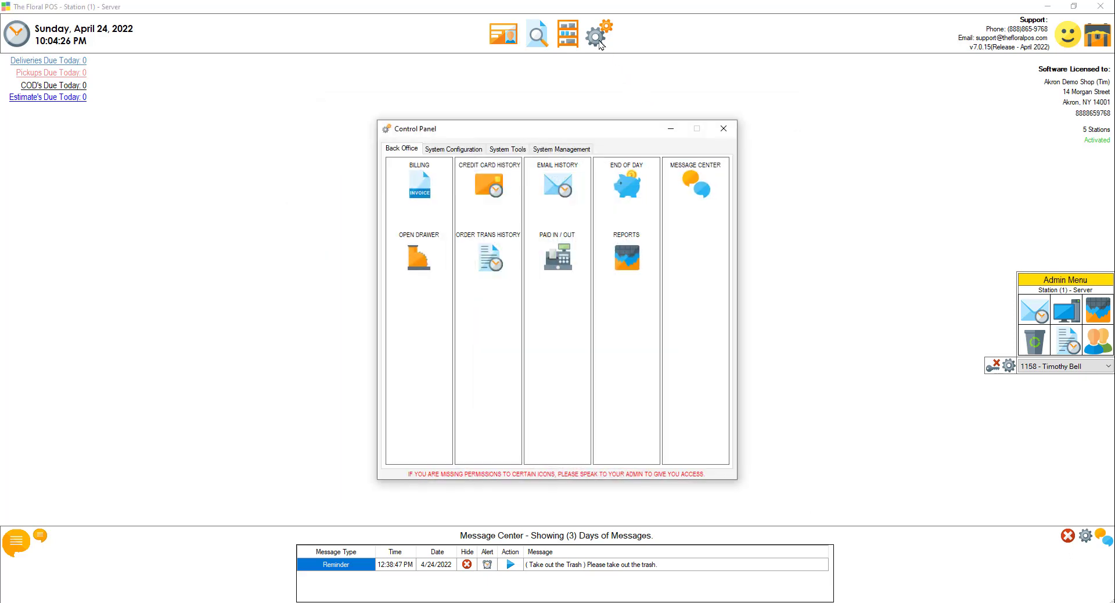
click(460, 149)
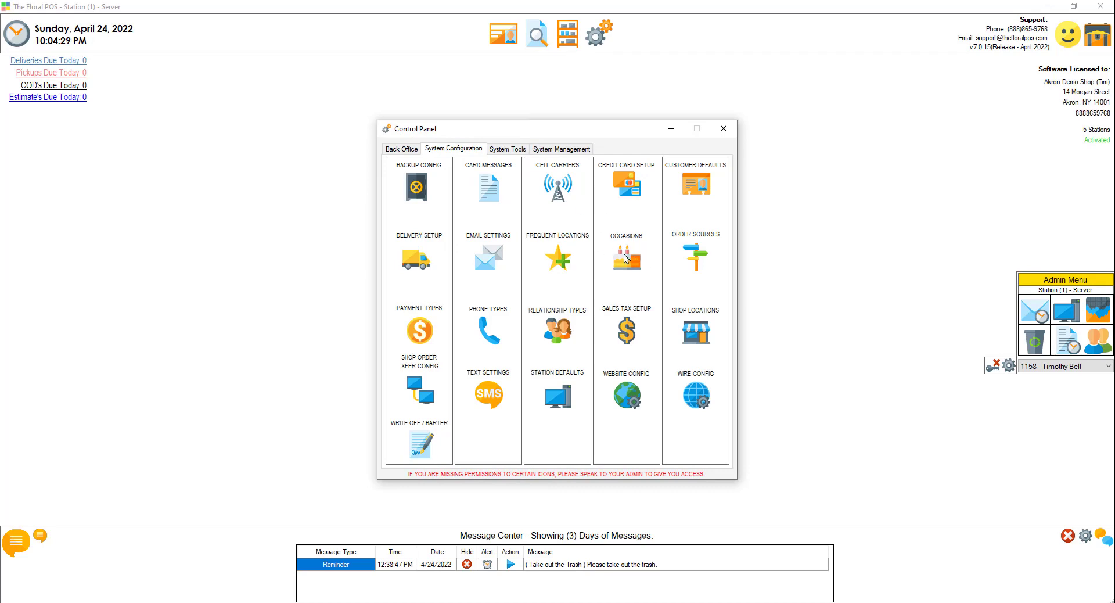
click(626, 259)
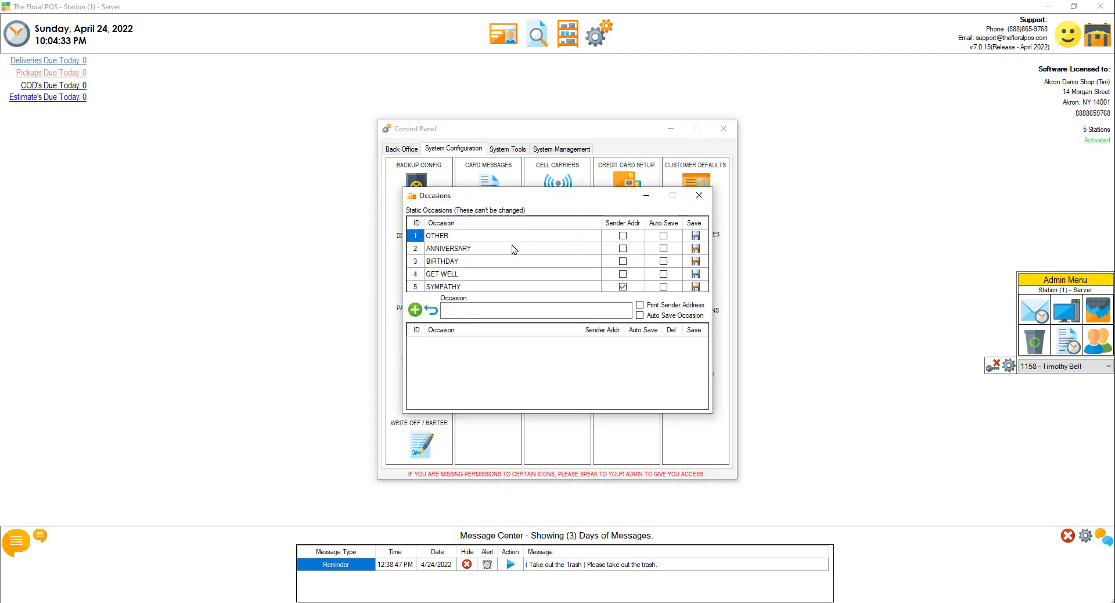
click(664, 248)
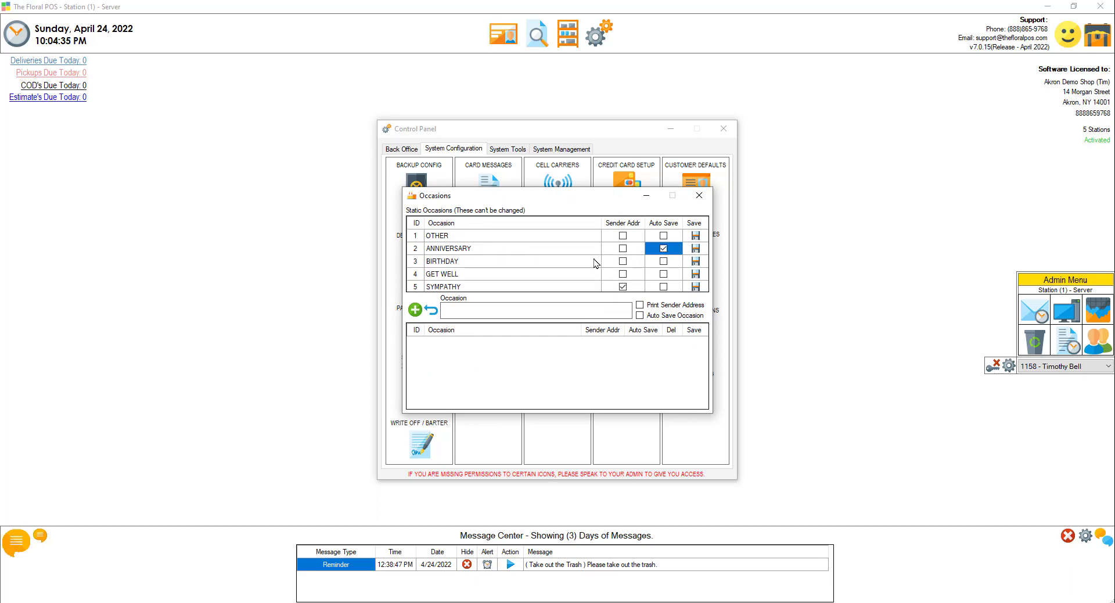
click(695, 249)
click(551, 343)
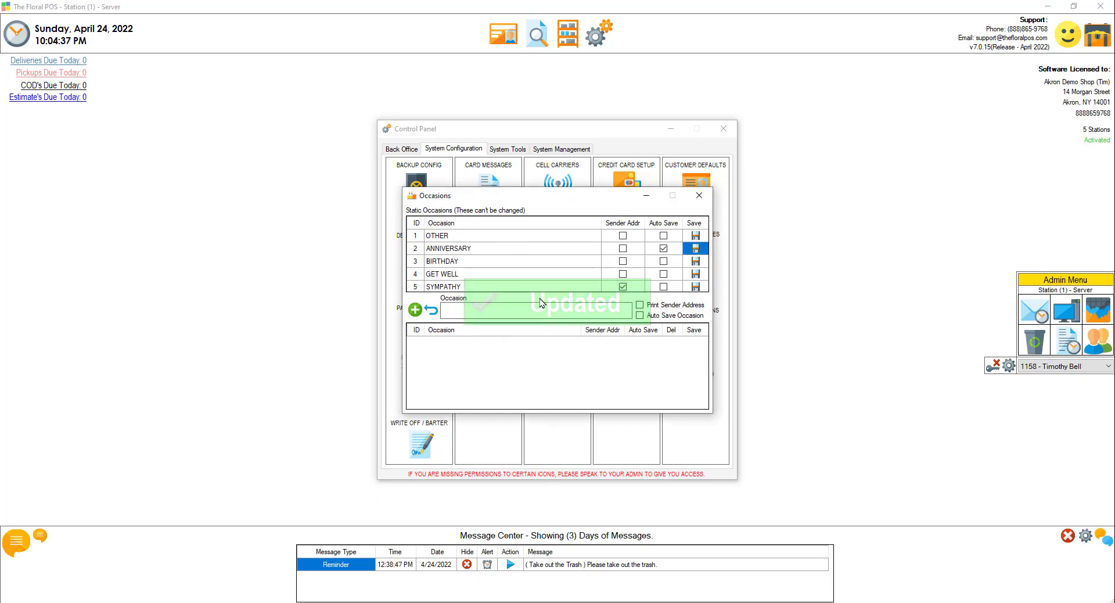
Enable Auto Save for the BIRTHDAY occasion, save that row, and close the Occasions and Control Panel windows
click(663, 261)
click(697, 263)
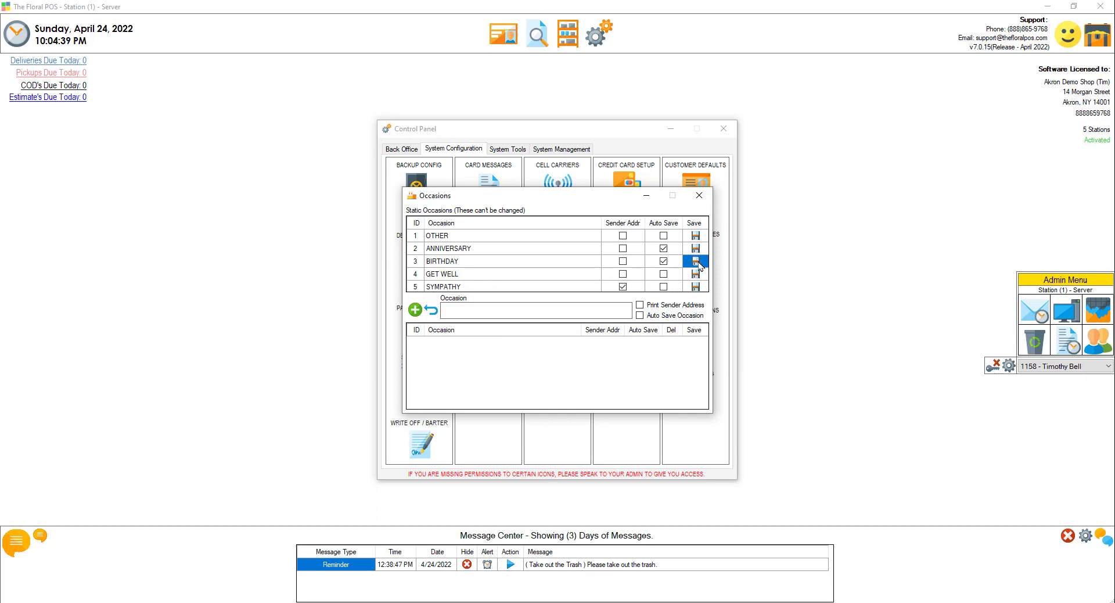
click(543, 345)
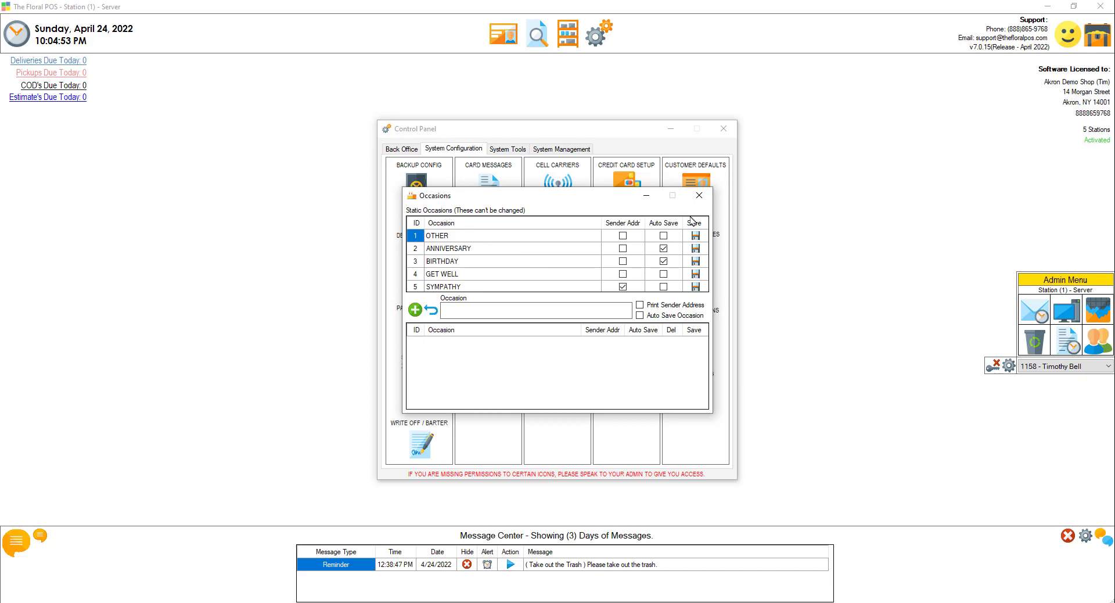
click(699, 196)
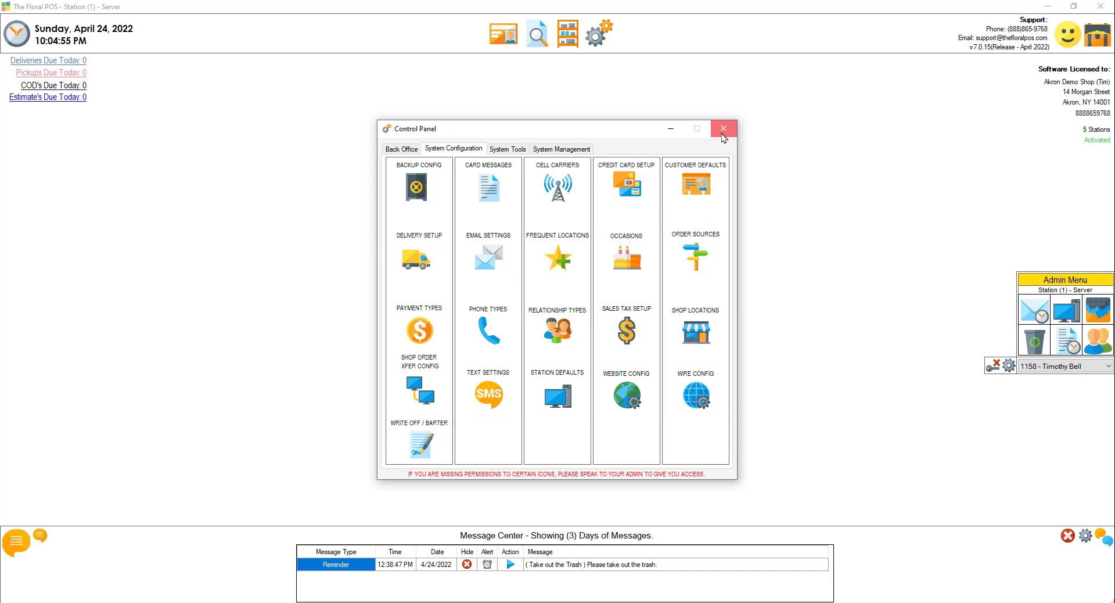
click(723, 129)
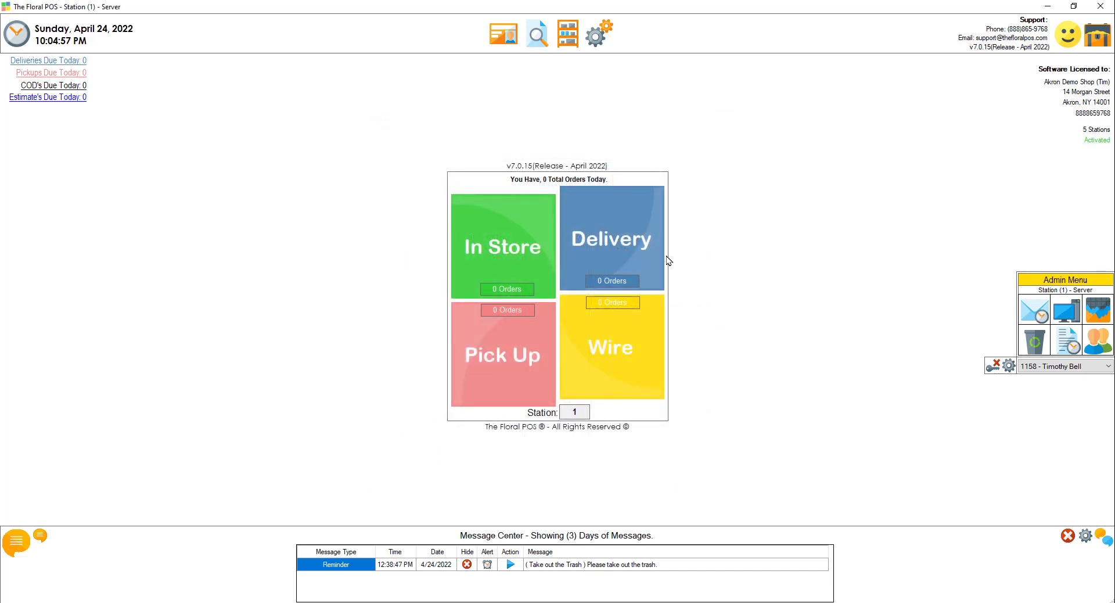
Start a new delivery order and add Mylar Balloons and a Fruit Basket to the cart
click(606, 231)
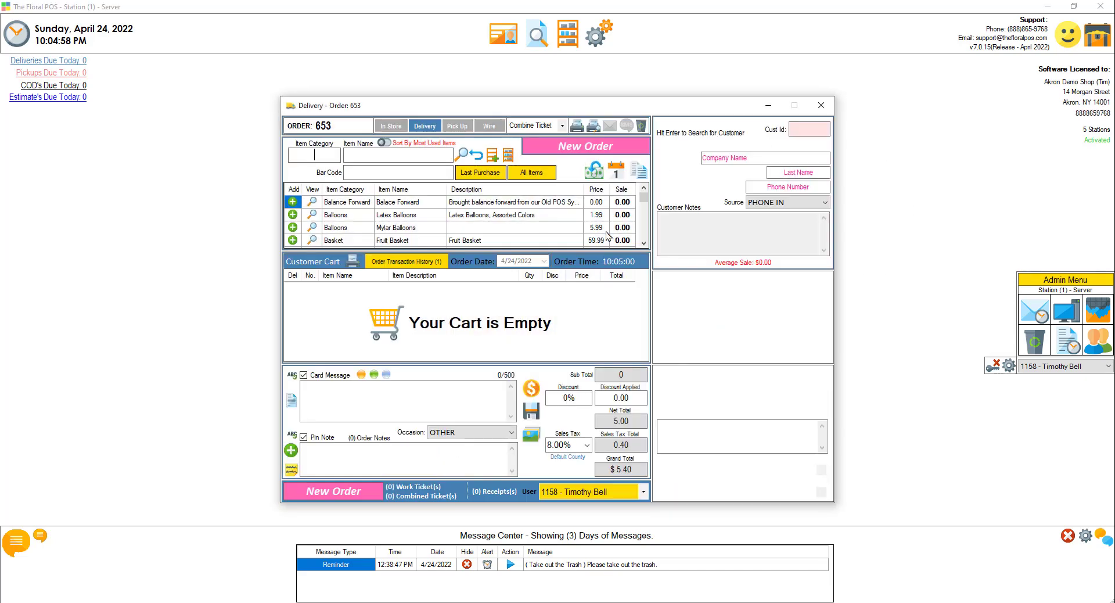
click(292, 227)
click(292, 239)
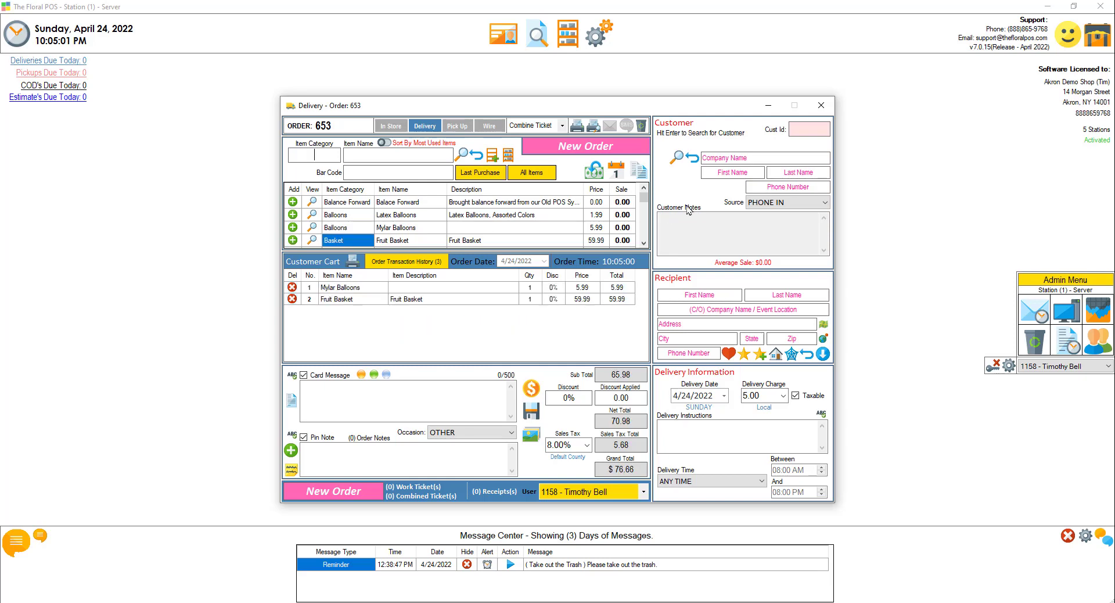
Look up the customer by first name and assign the customer's first saved recipient to the delivery order
click(714, 173)
text(tim)
key(Return)
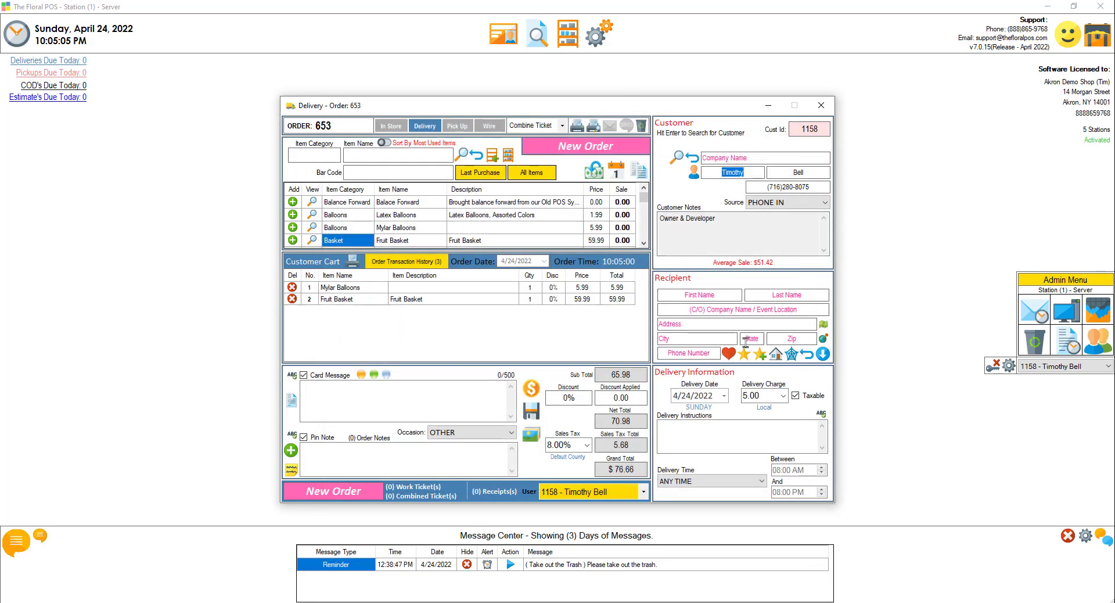
click(729, 354)
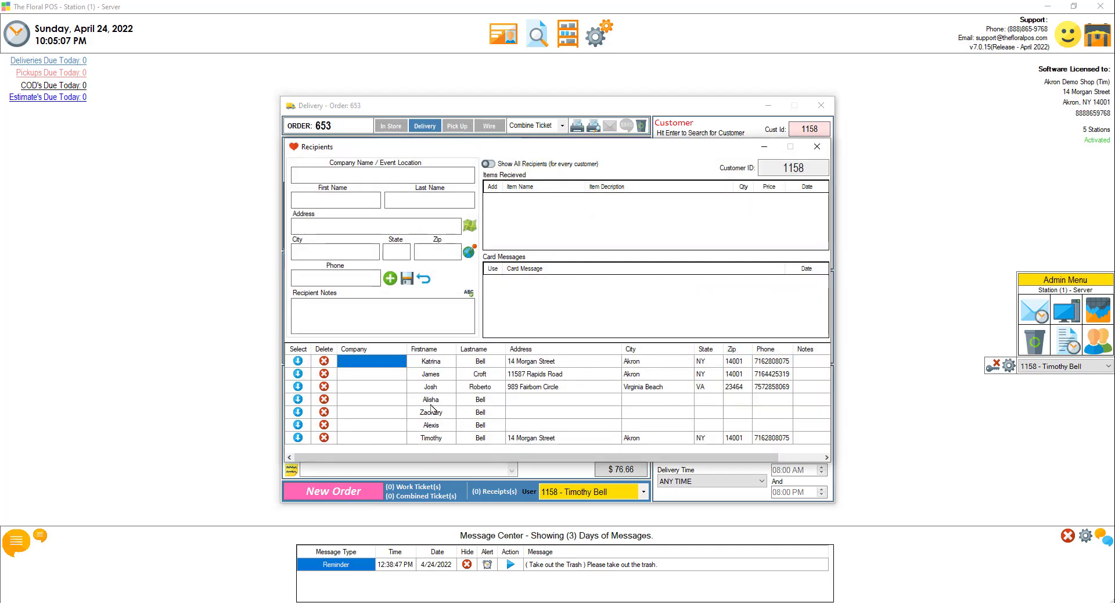
click(431, 361)
click(298, 361)
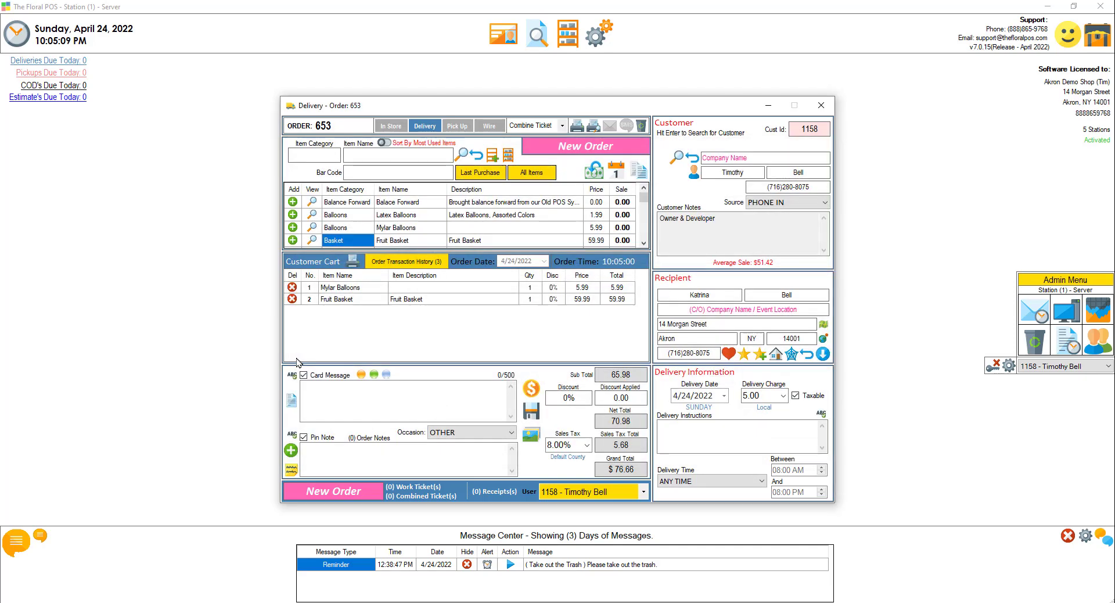
Set the order's occasion to BIRTHDAY and insert the favorite card message "Happy Birthday!"
click(512, 435)
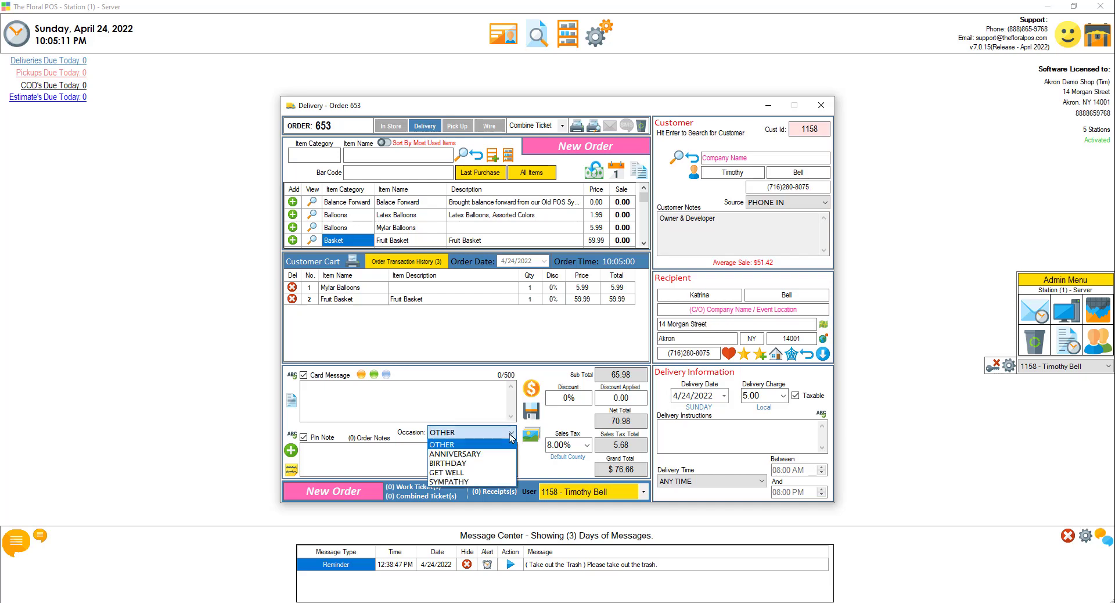
click(452, 463)
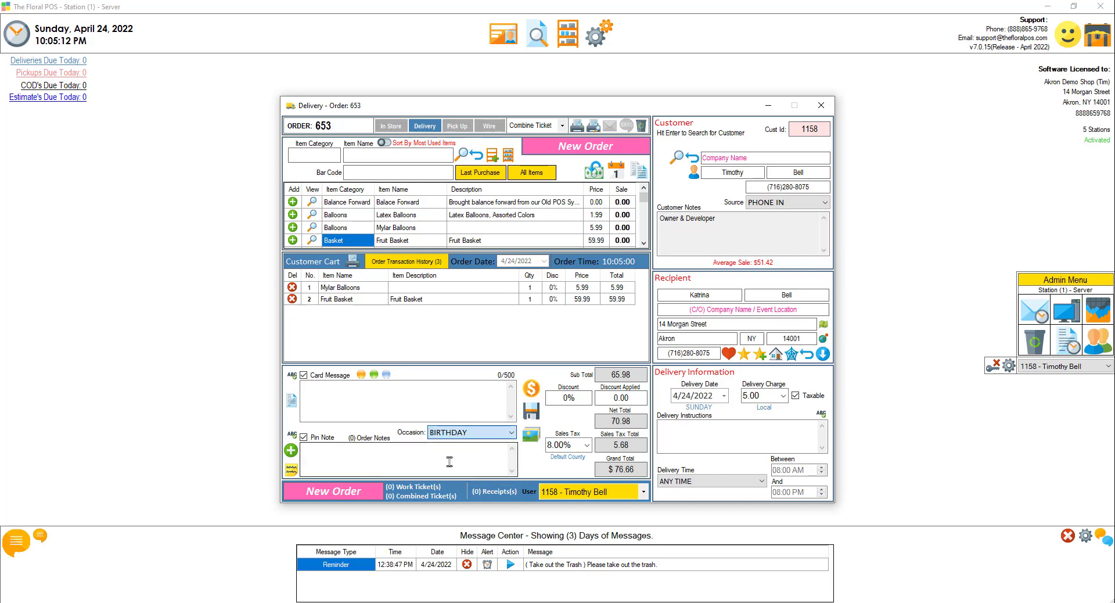
click(362, 385)
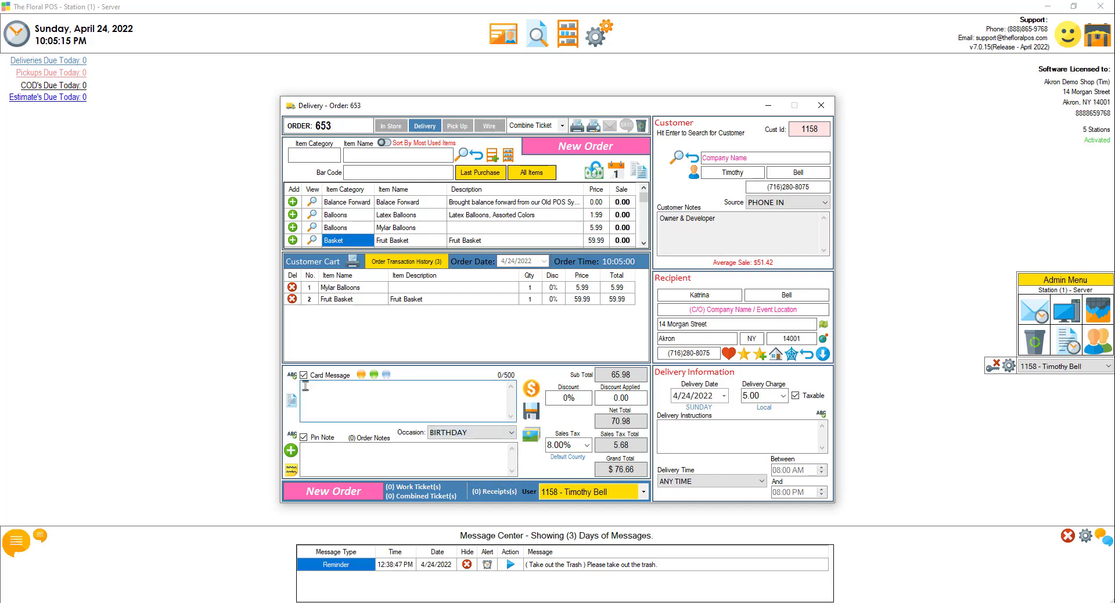
click(292, 401)
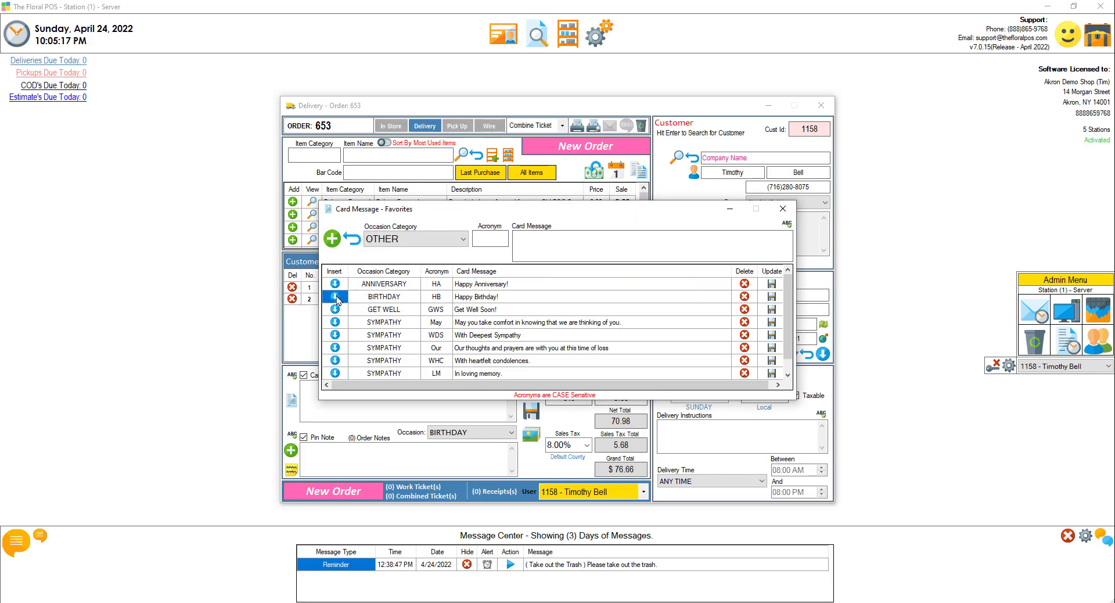
click(335, 296)
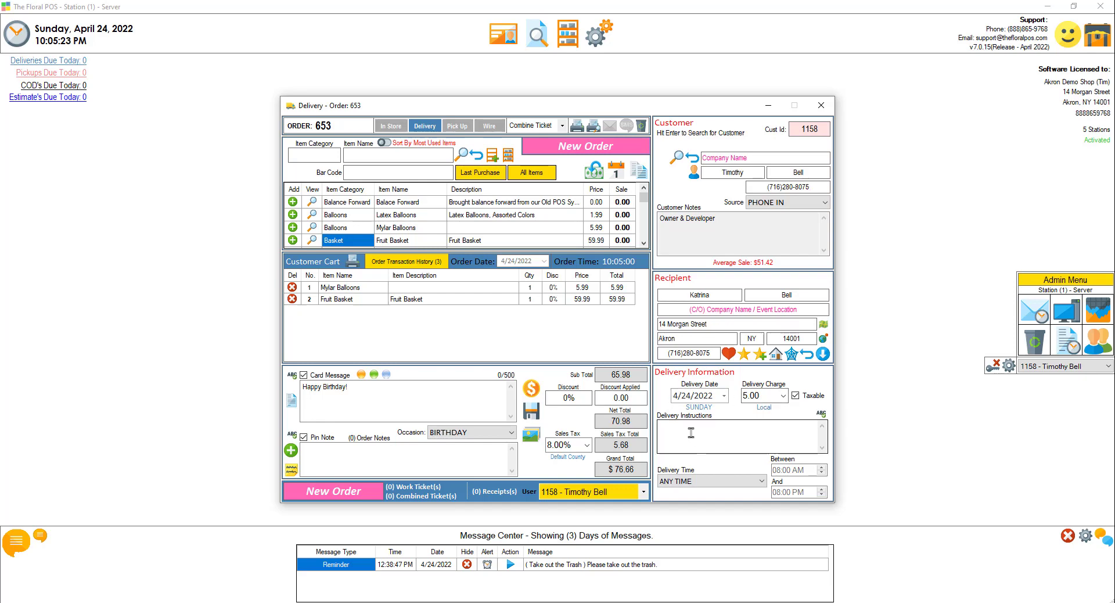
Bring up payment for the delivery order, and close the payment and order windows without adding a payment
click(531, 388)
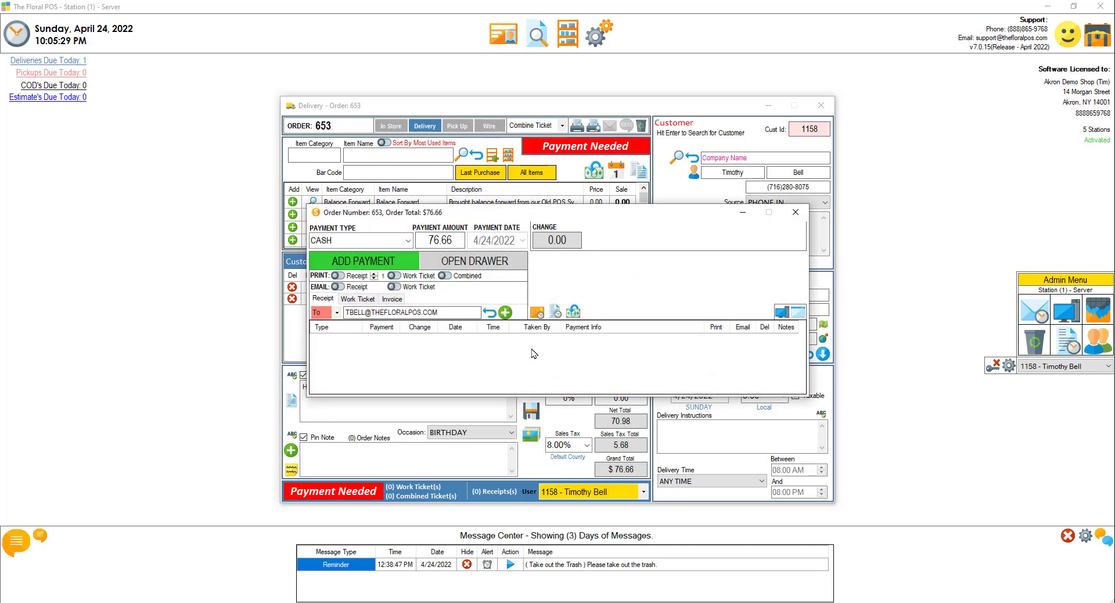
click(798, 213)
click(821, 105)
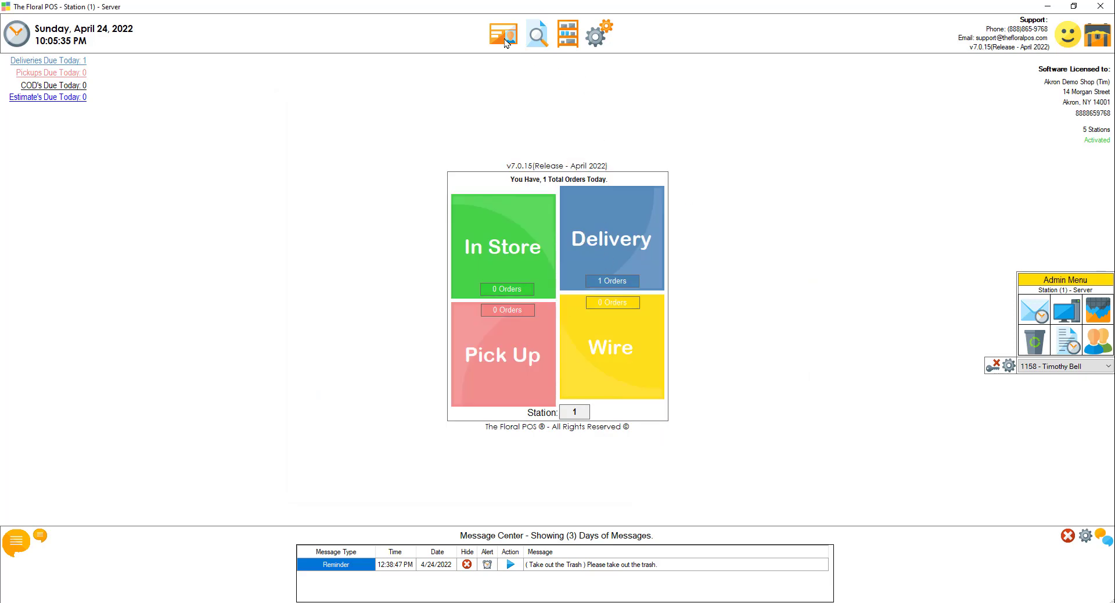
Review the customer's saved occasions in the Customer Administrator and close both windows
click(505, 39)
click(482, 450)
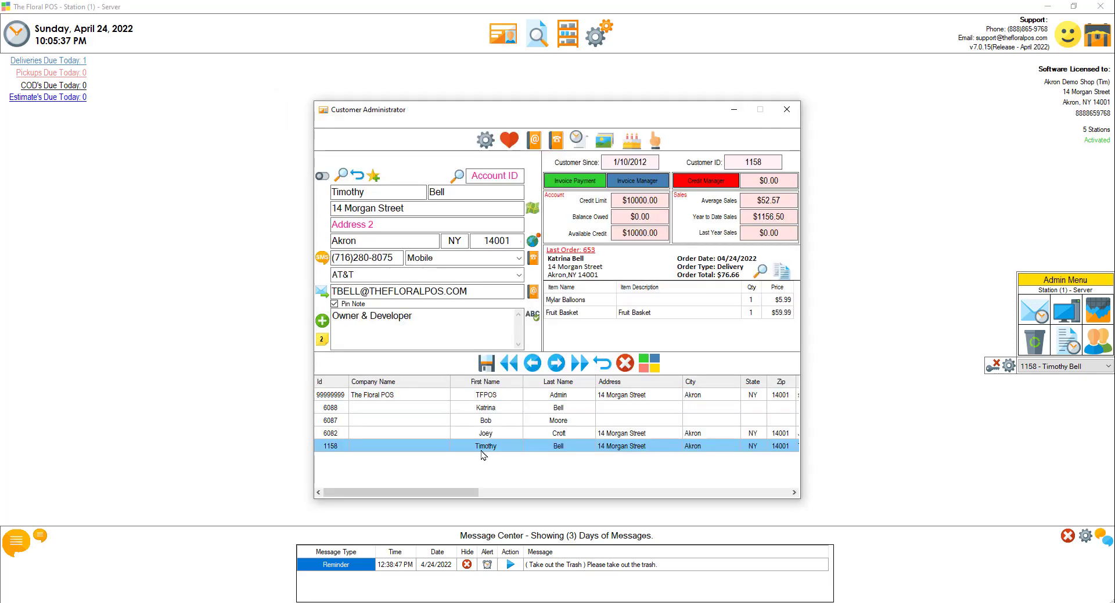
click(631, 145)
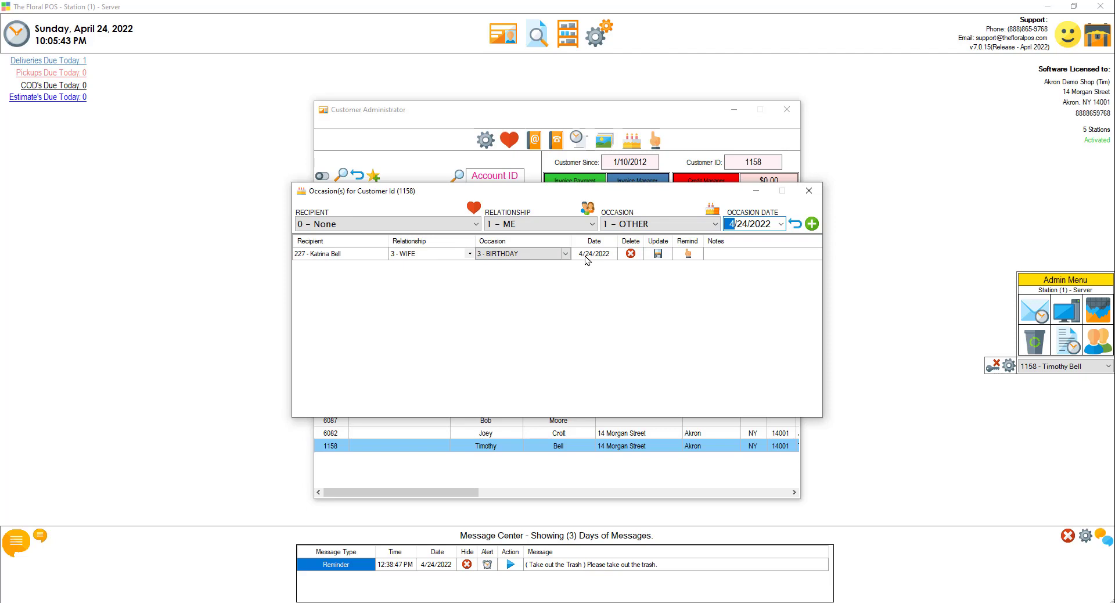
click(809, 190)
click(787, 109)
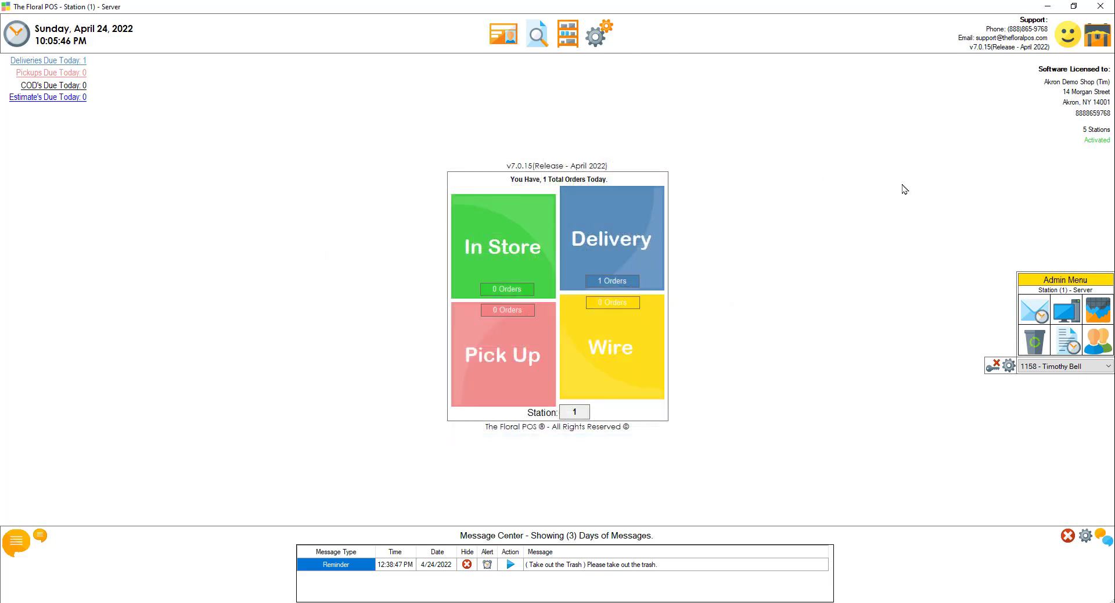
Start another delivery order with a Fruit Basket and assign the same customer and the fifth saved recipient
click(596, 245)
click(293, 240)
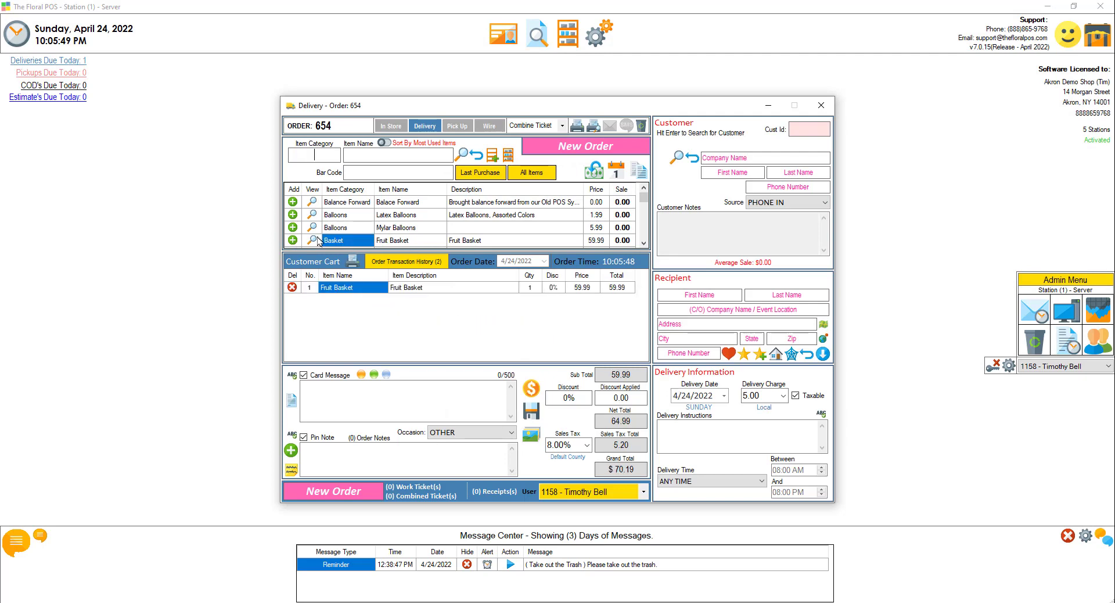
click(744, 171)
key(Return)
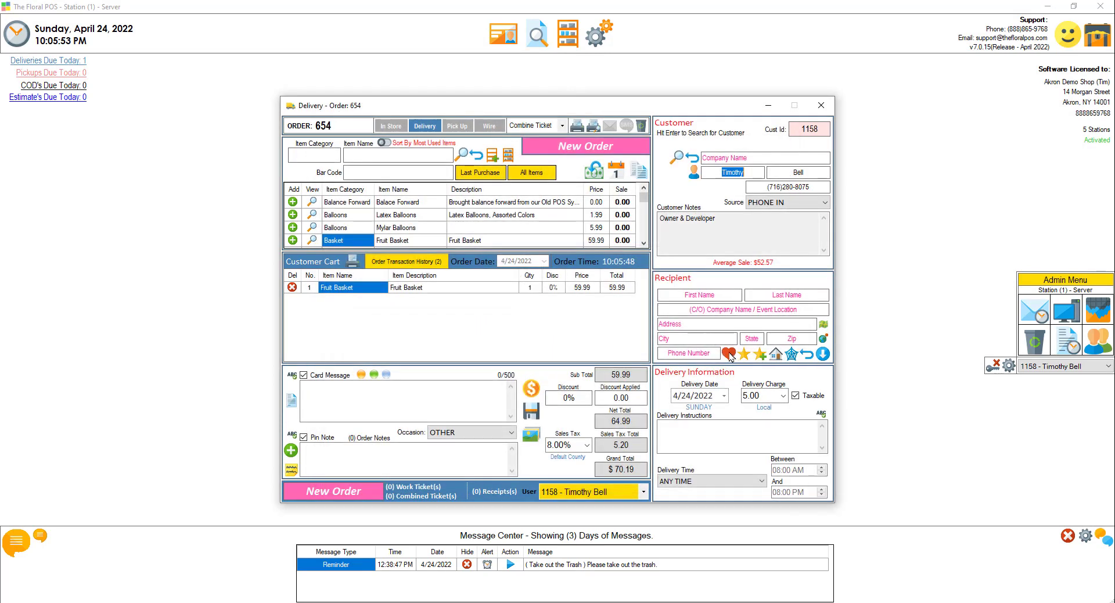
click(729, 354)
click(298, 414)
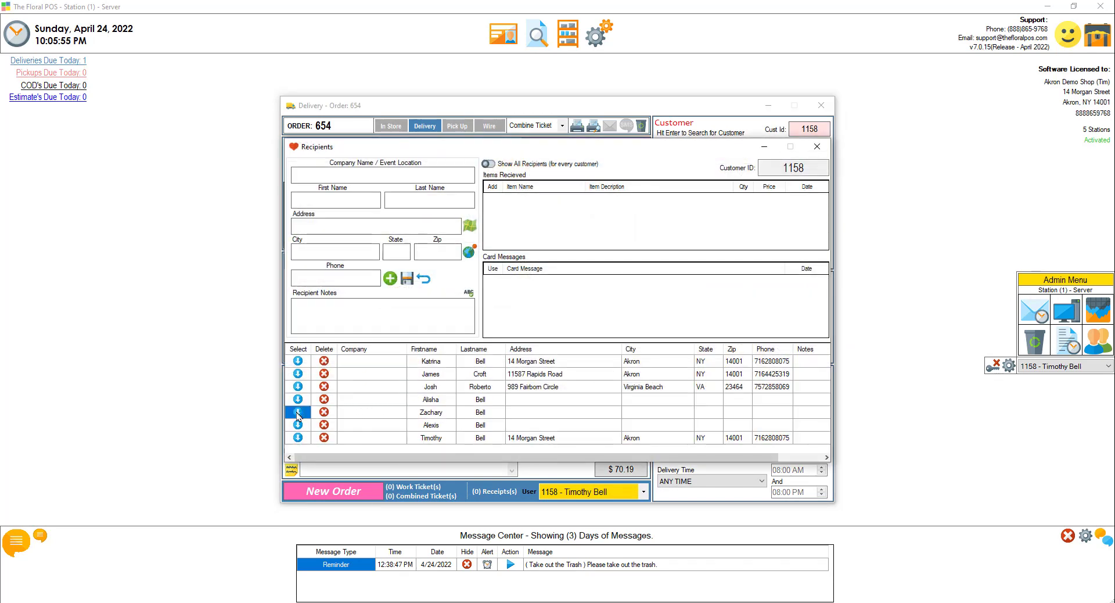
Set the second order's occasion to BIRTHDAY and enter a short card message
click(511, 435)
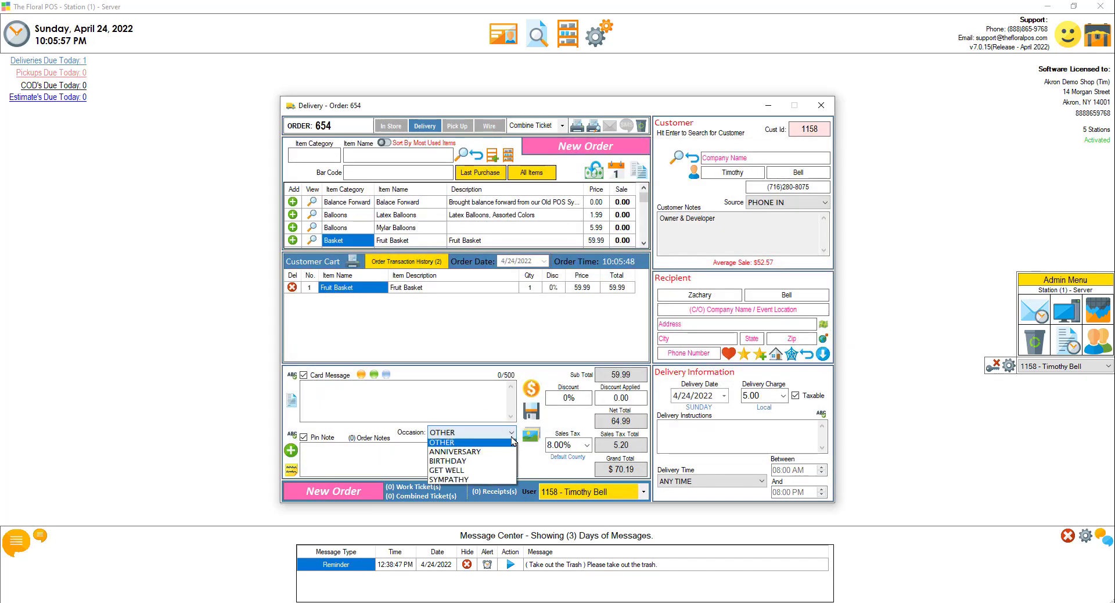
click(447, 461)
click(421, 389)
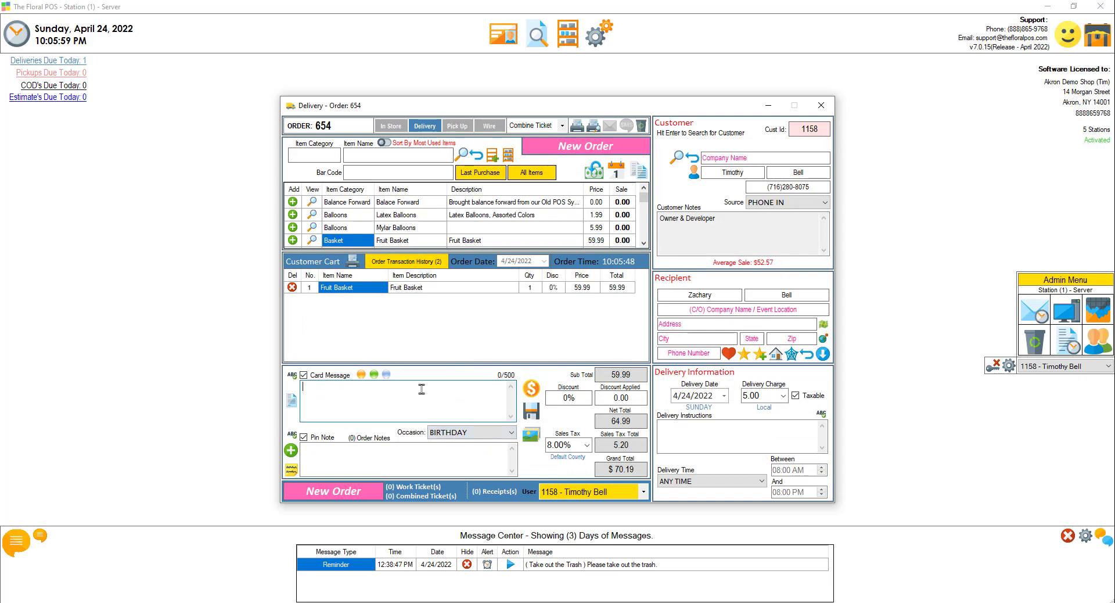
text(te)
Add a CASH payment for the full amount of the second delivery order
click(532, 389)
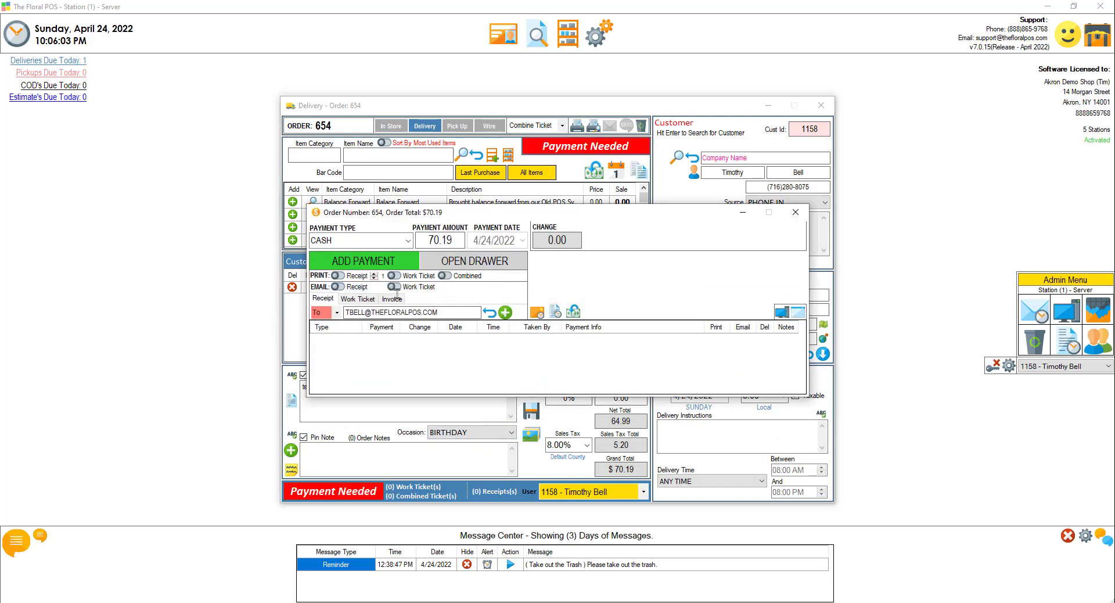
click(373, 262)
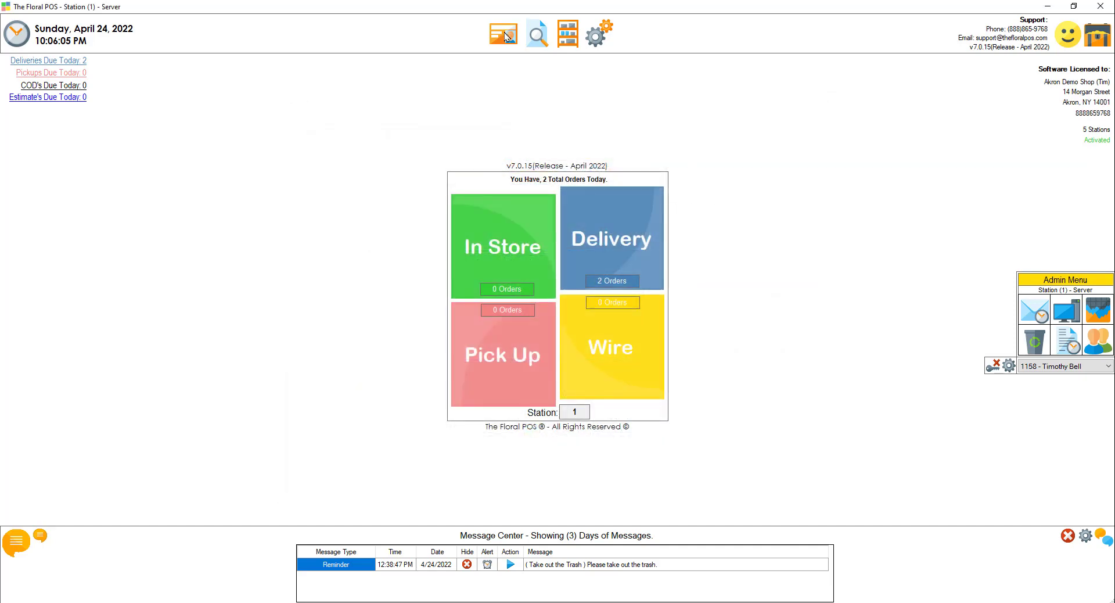
In the customer's occasions, set the relationship of the auto-added birthday entry to SON, save it, and close the windows
click(506, 37)
click(510, 447)
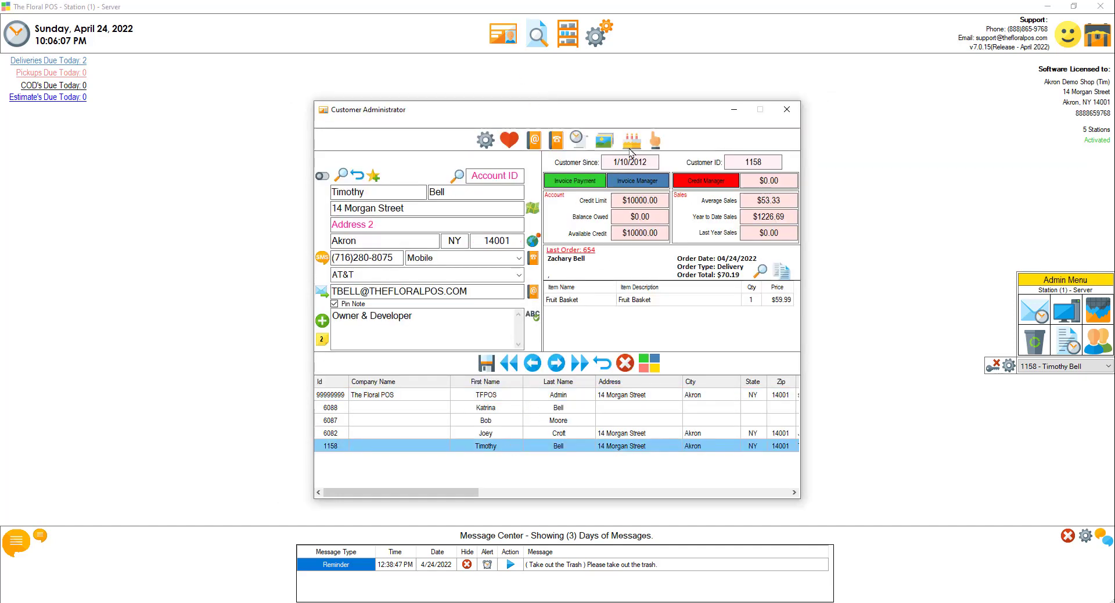
click(631, 143)
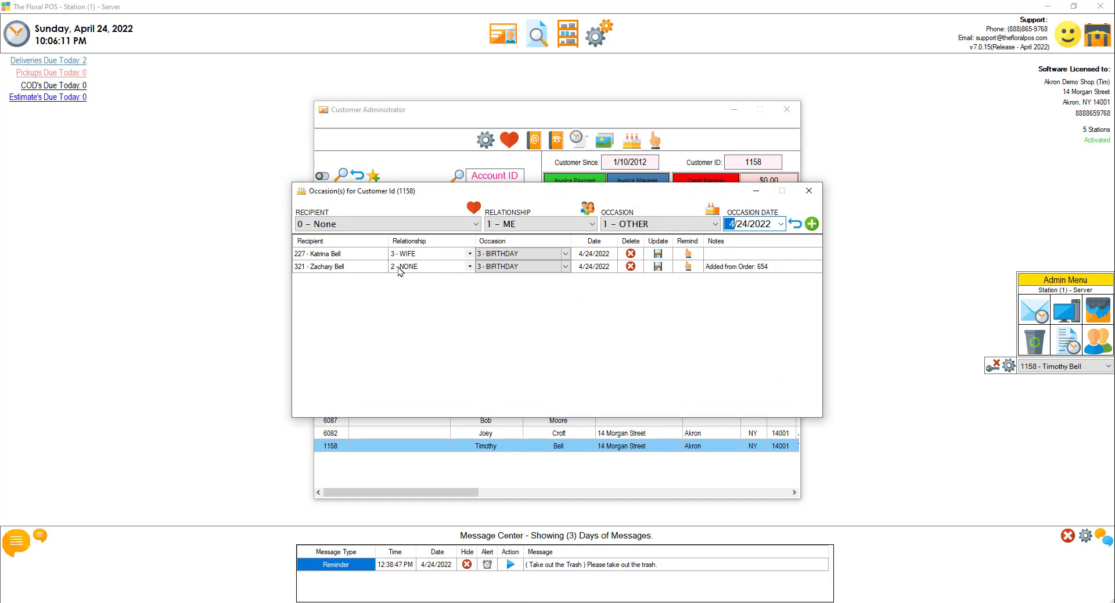
click(470, 268)
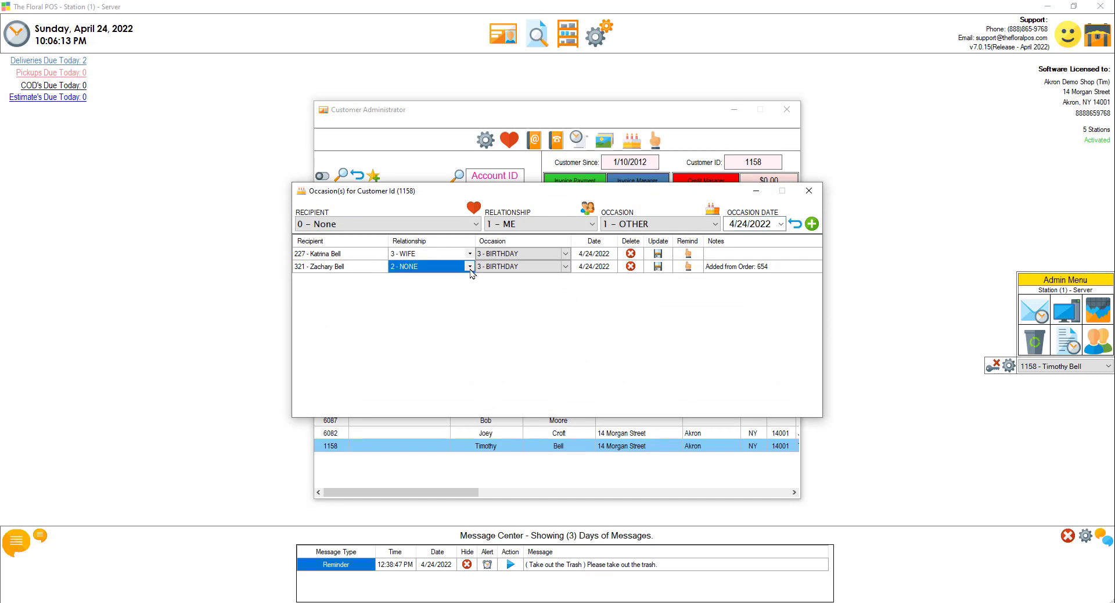
click(470, 266)
click(462, 314)
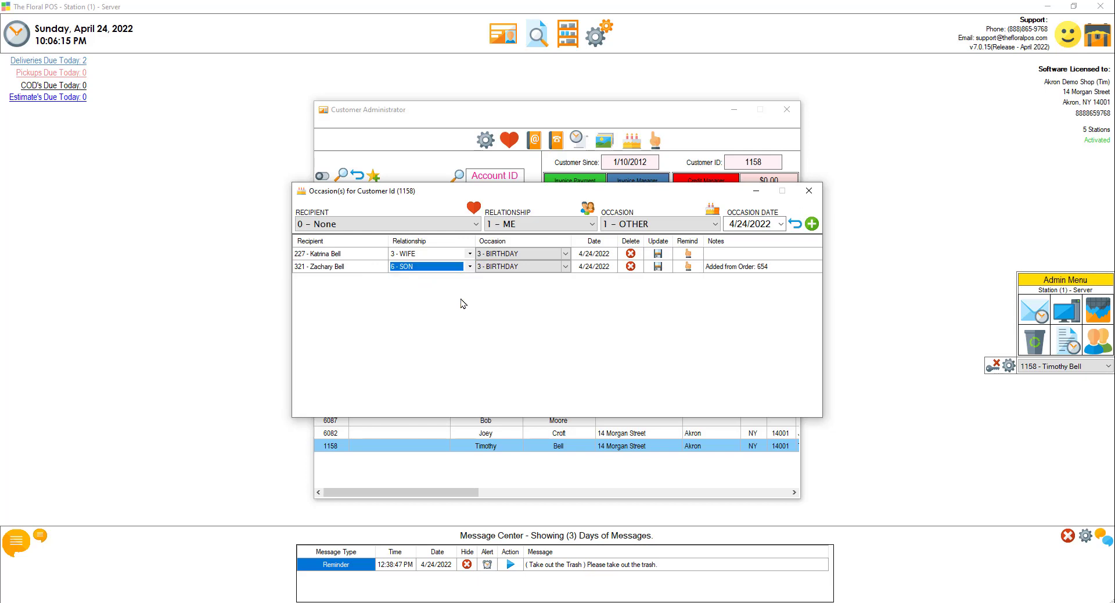
click(658, 266)
click(585, 348)
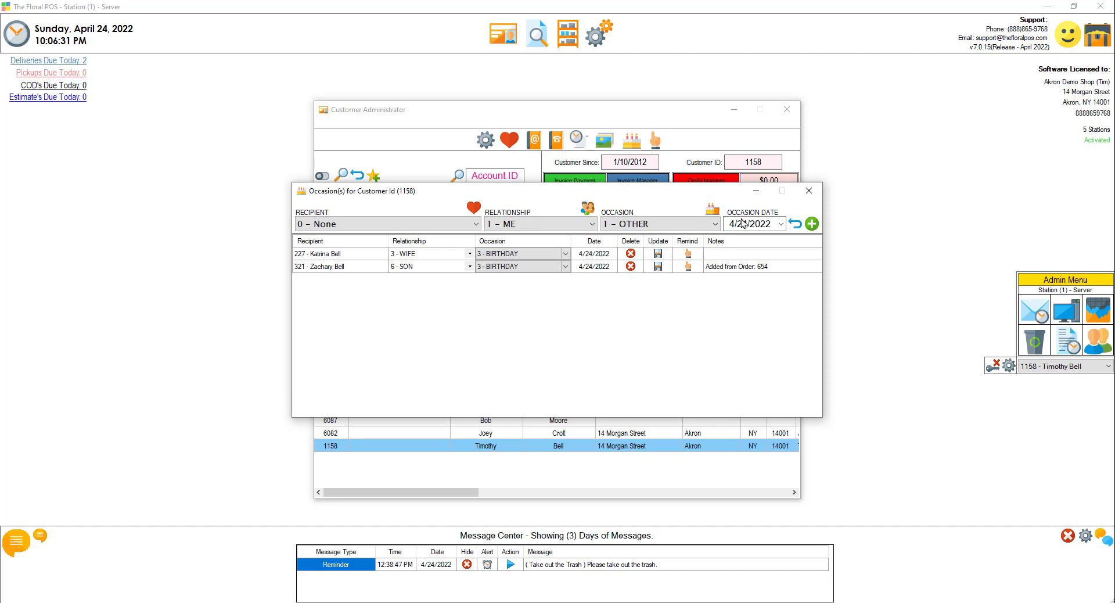
click(809, 191)
click(787, 110)
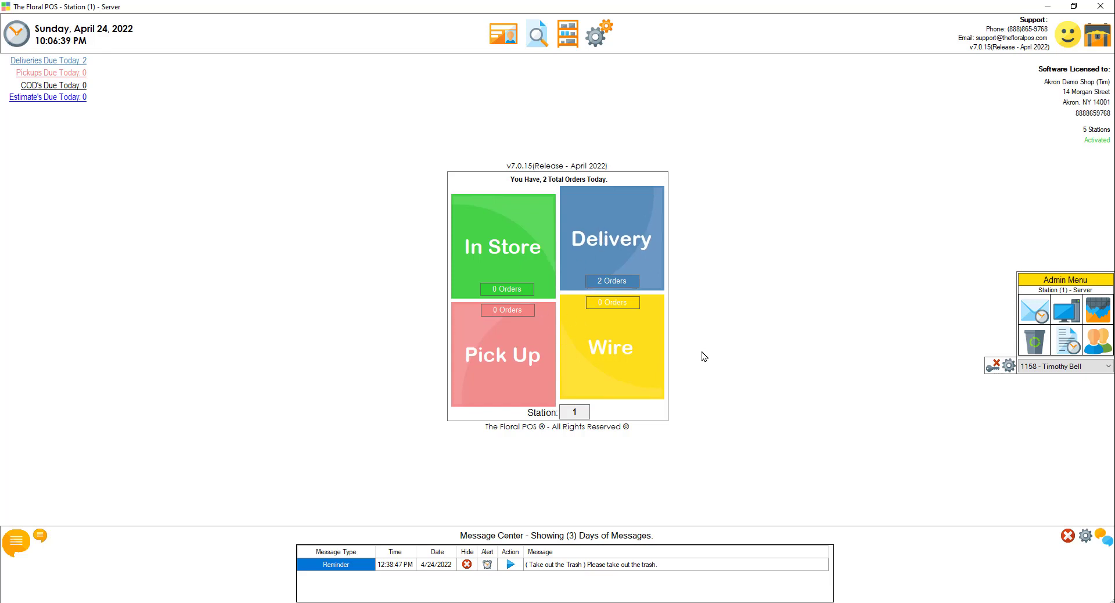
Open the same customer's occasions and start a reminder for the wife's BIRTHDAY entry
click(507, 46)
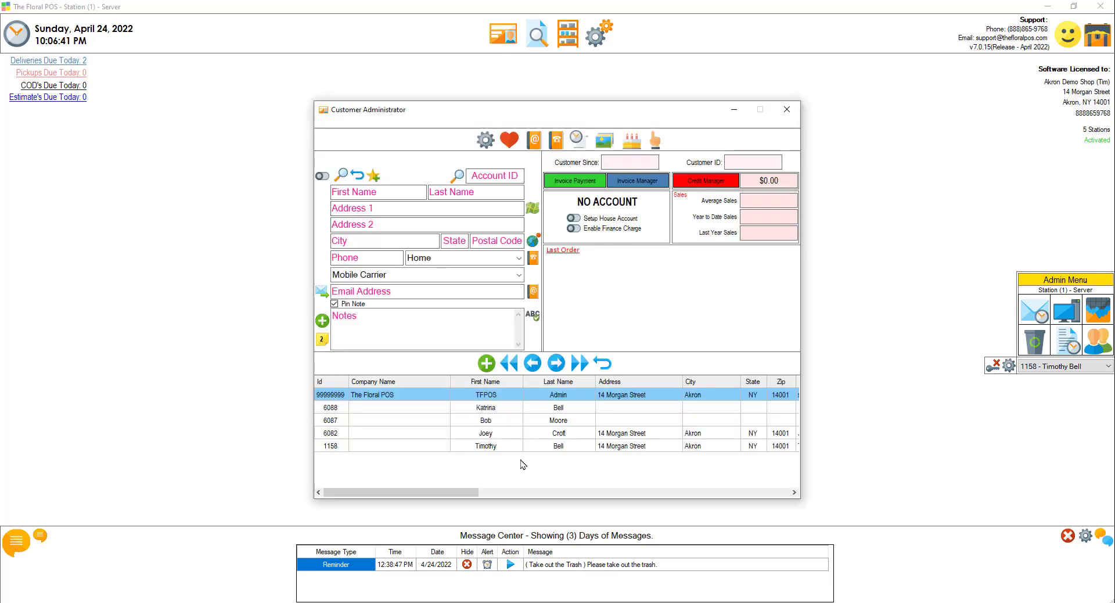
click(632, 141)
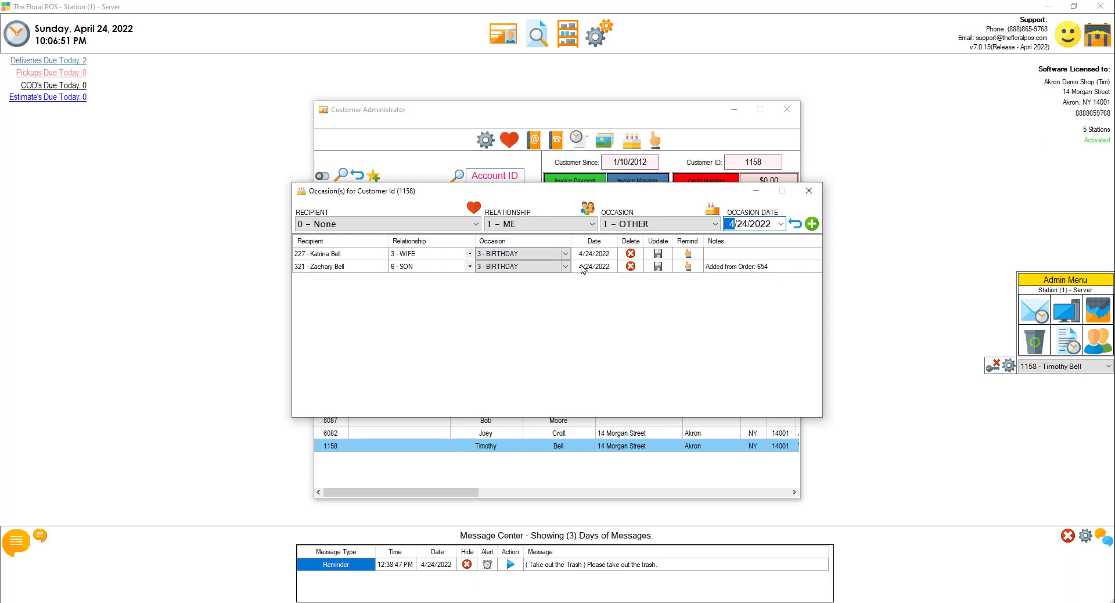
click(688, 254)
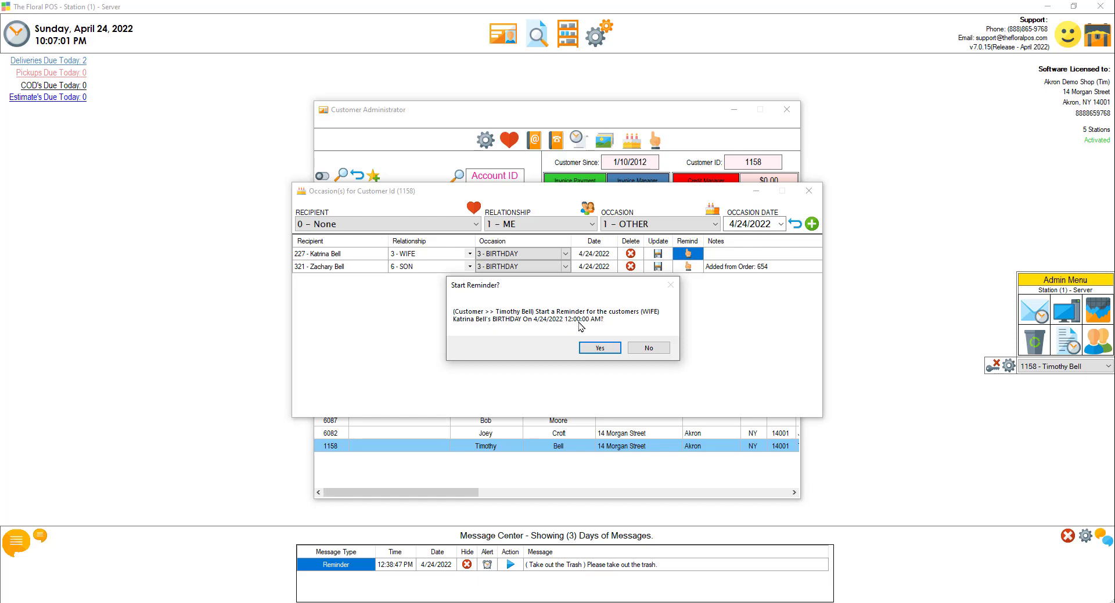
click(599, 348)
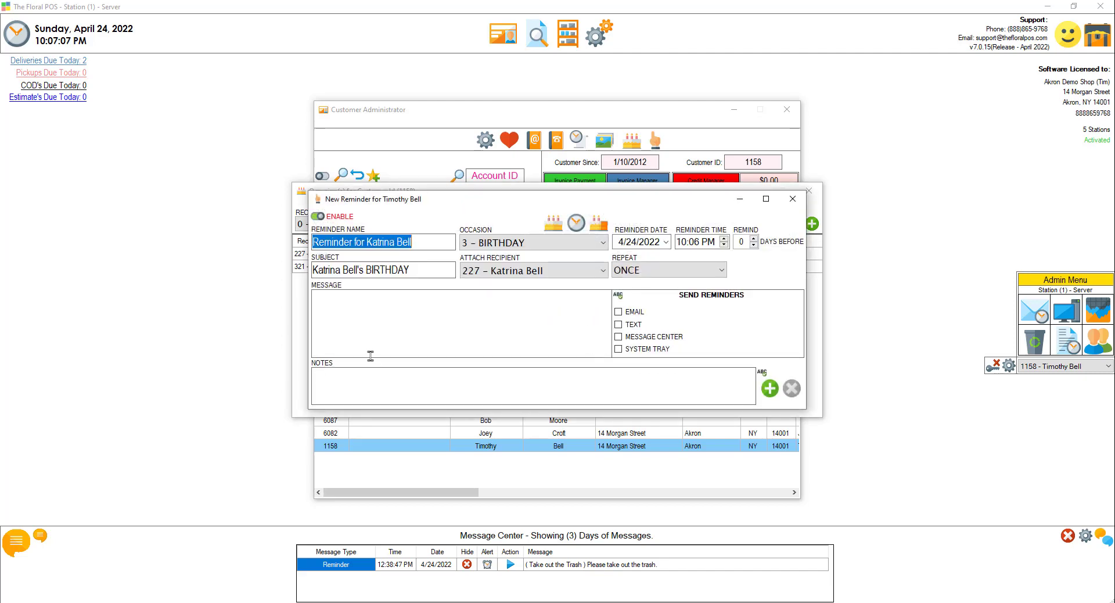
Enter the reminder message "Your wife's birthday coming up.....call or stop by with CODE: BDAY2022"
click(350, 318)
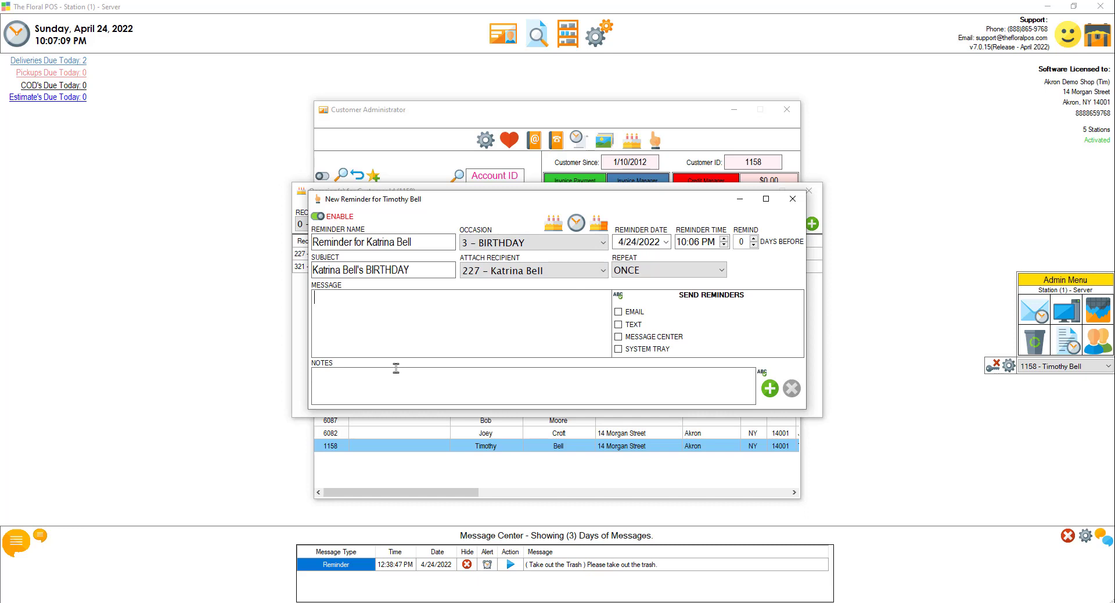
text(Your wife's birthday coming)
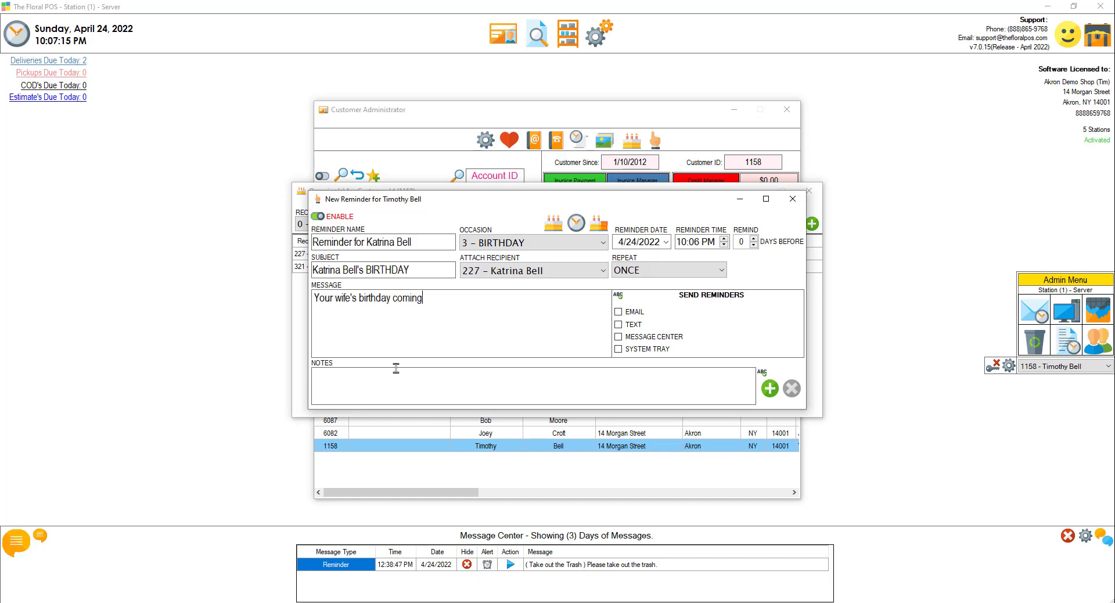
text( up.....bring un)
key(BackSpace)
key(BackSpace)
key(BackSpace)
text(call or stop by withCODE)
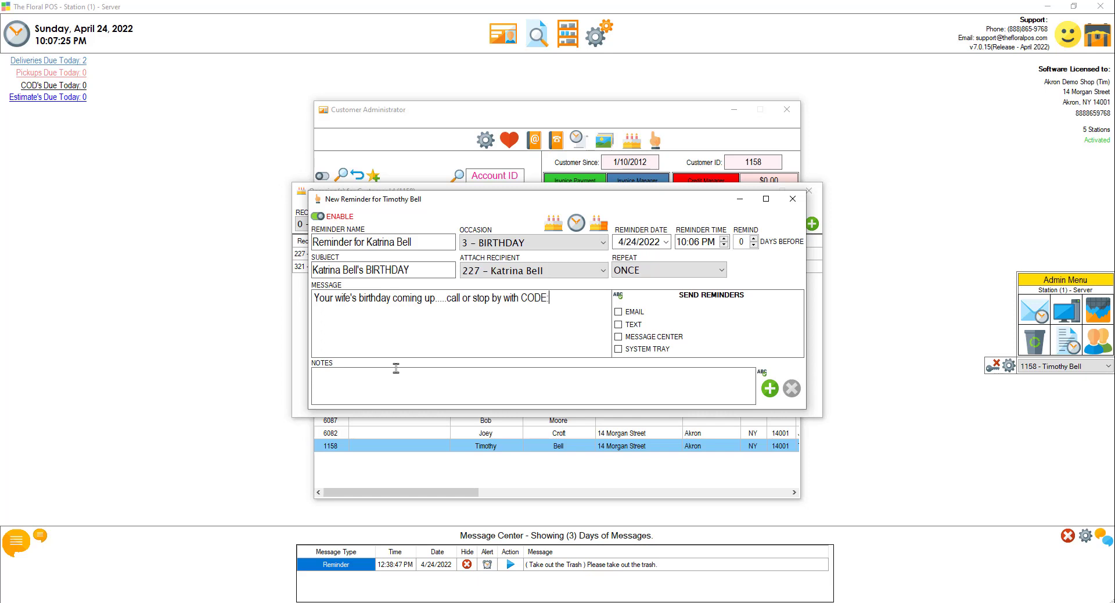
text(: BDAY2022)
Enable sending the birthday reminder by EMAIL, TEXT, MESSAGE CENTER and SYSTEM TRAY
click(619, 312)
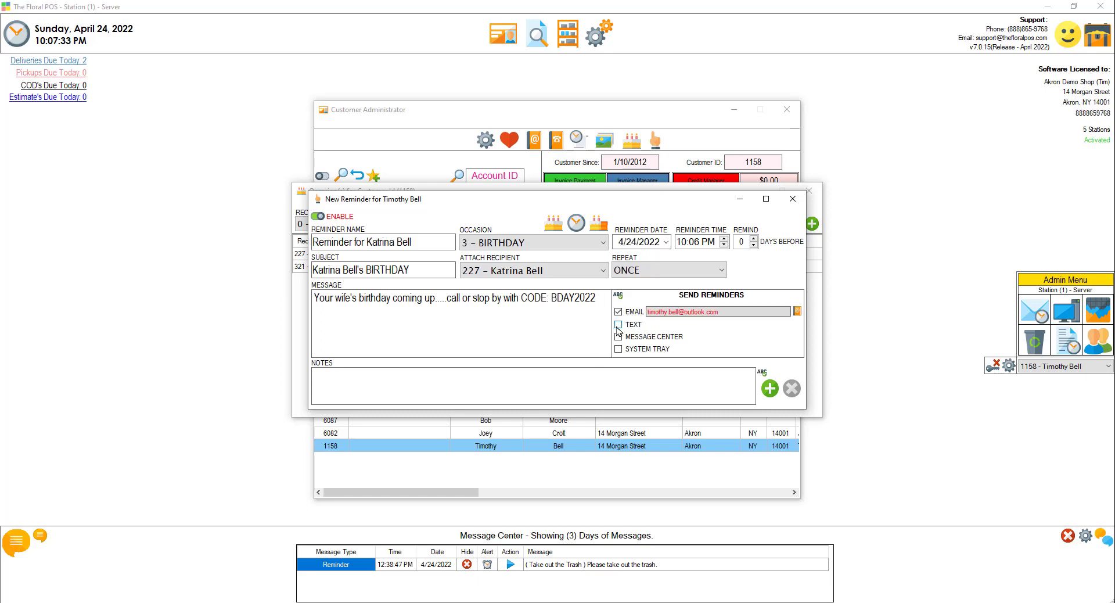
click(619, 325)
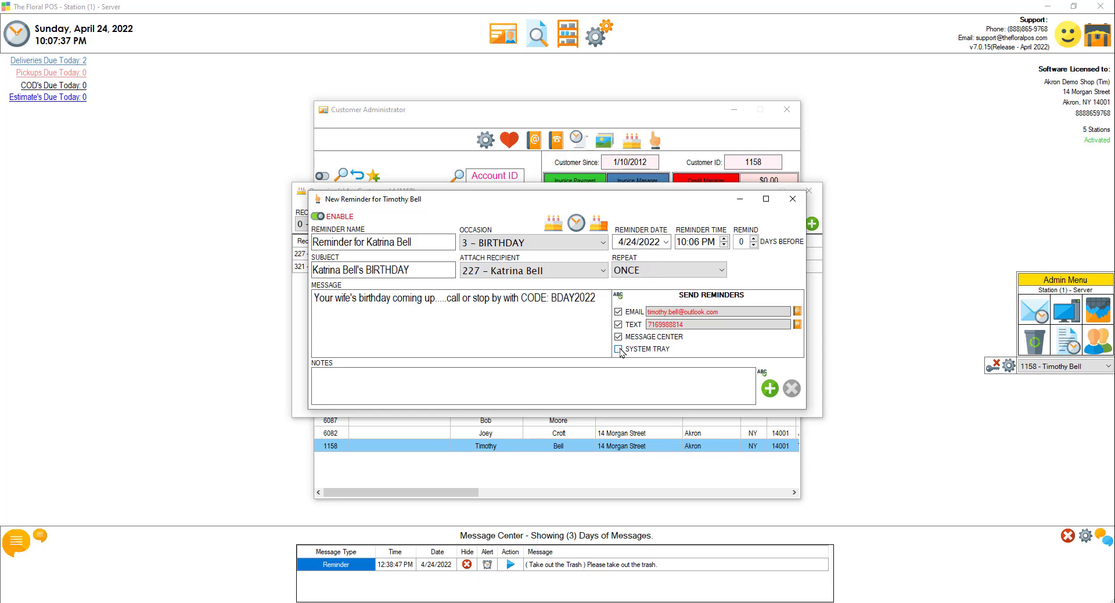
click(618, 349)
click(618, 337)
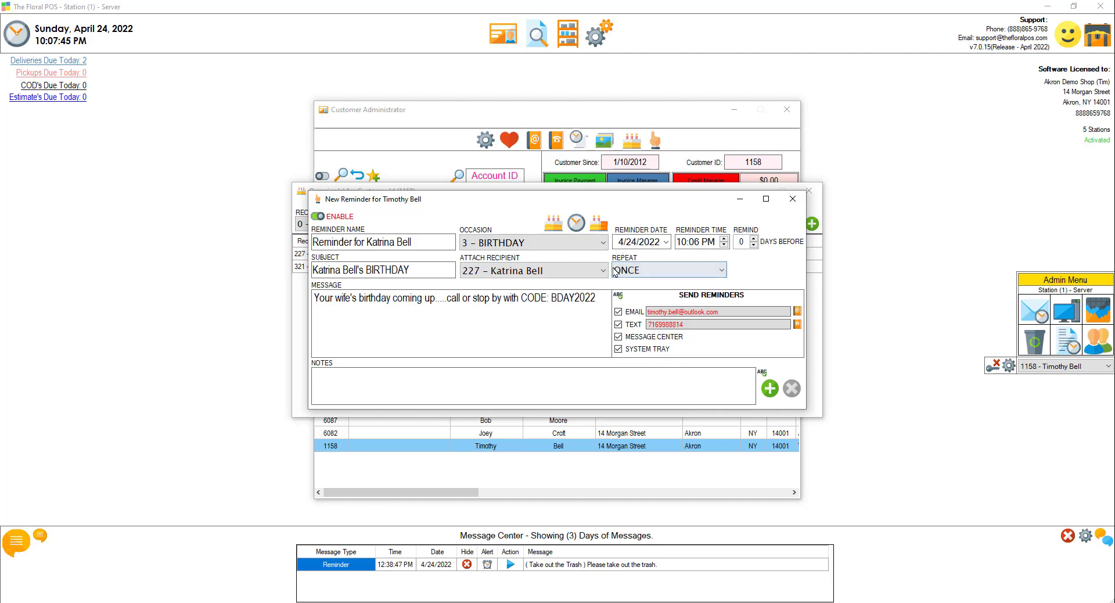
Try the YEARLY, MONTHLY, WEEKLY and DAILY repeat options on the birthday reminder
click(724, 271)
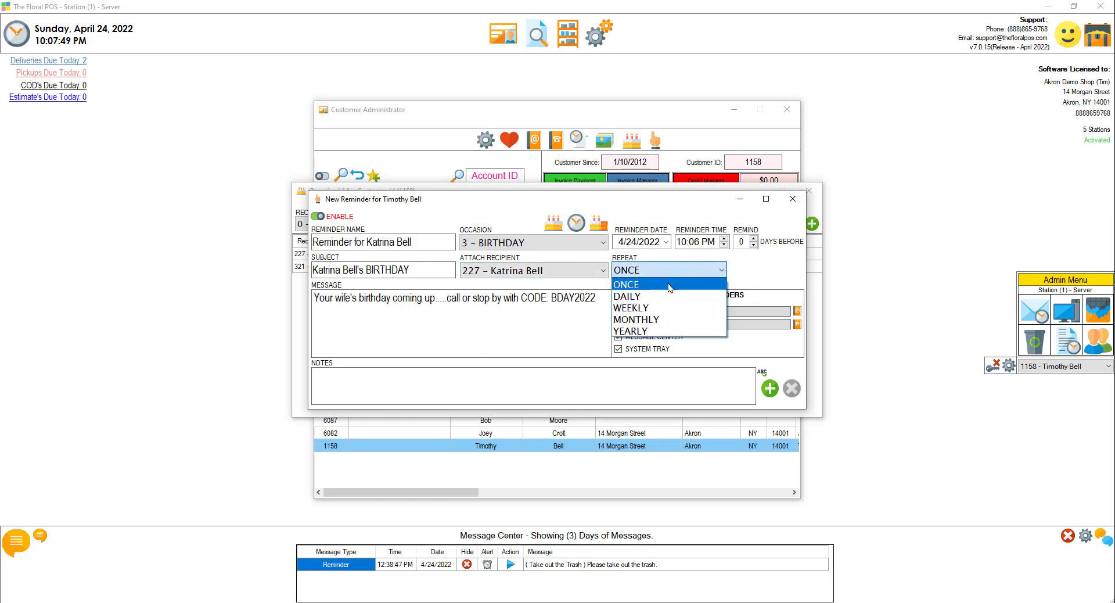
click(661, 330)
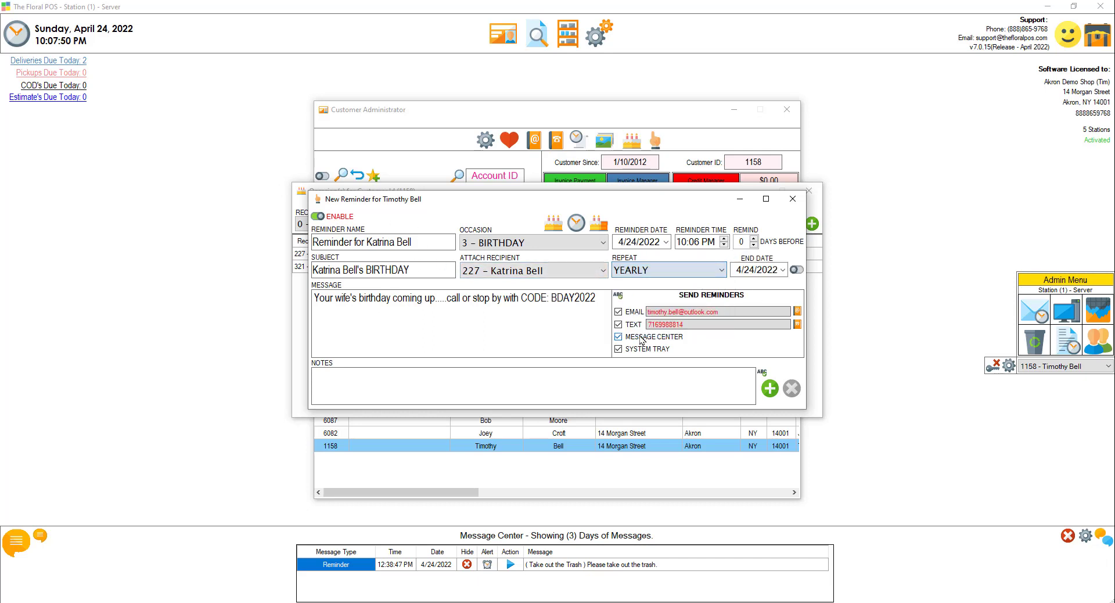
click(665, 273)
click(662, 318)
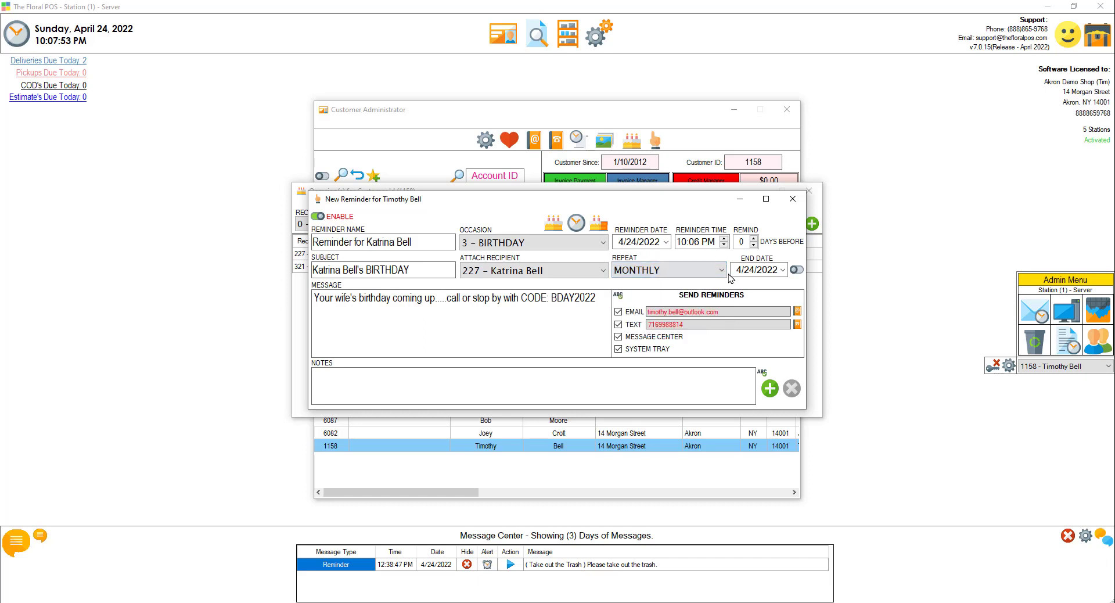
click(723, 270)
click(671, 308)
click(712, 271)
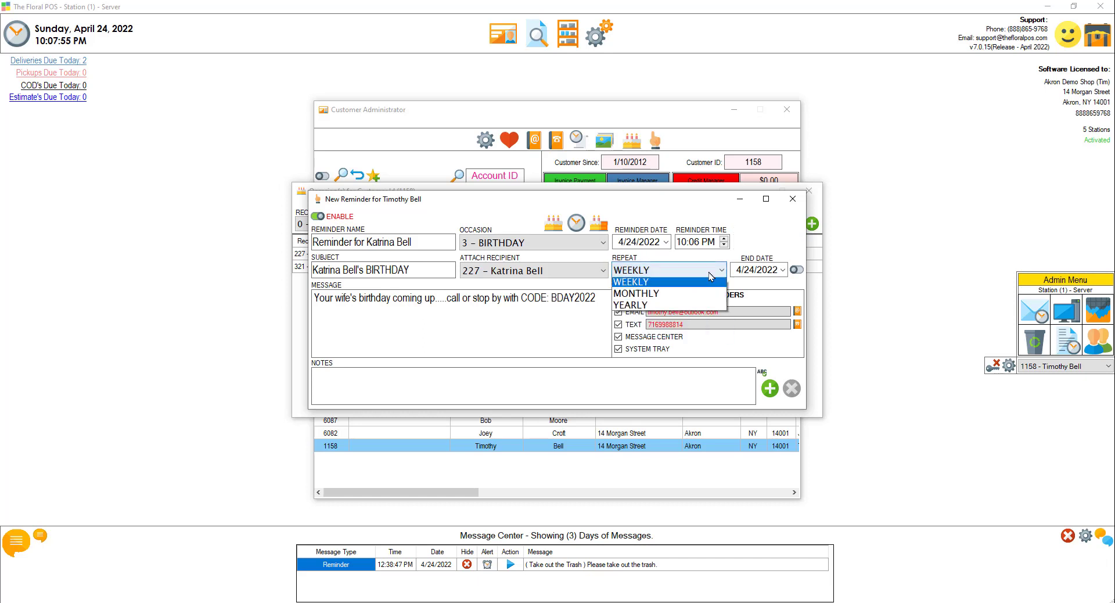
click(641, 296)
Set the birthday reminder to repeat YEARLY, adjust the number of days before the date it reminds, and save it
click(656, 271)
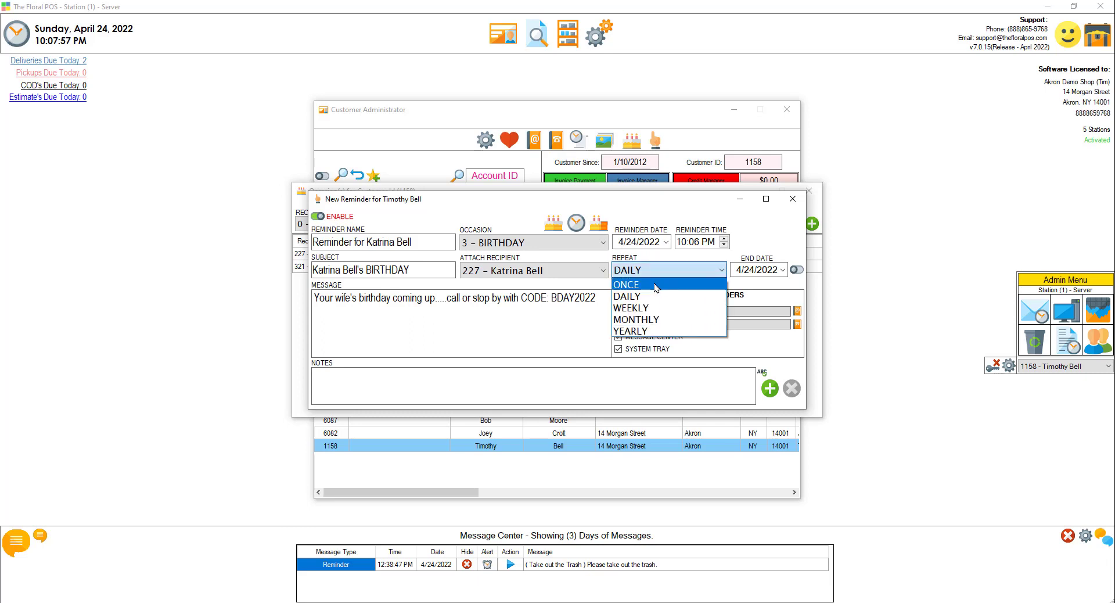
click(640, 332)
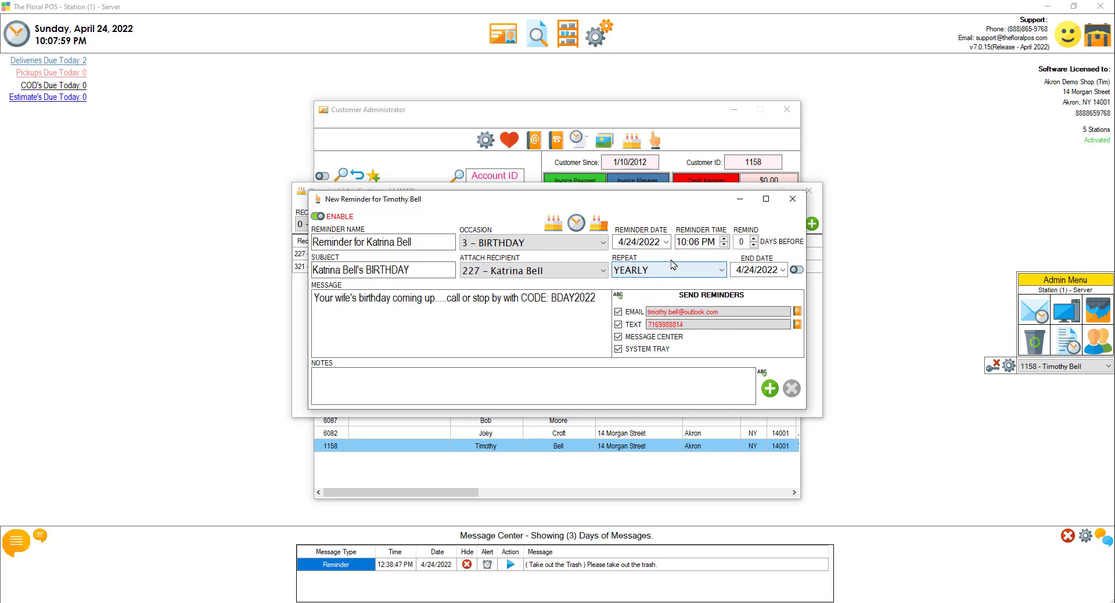
double_click(754, 239)
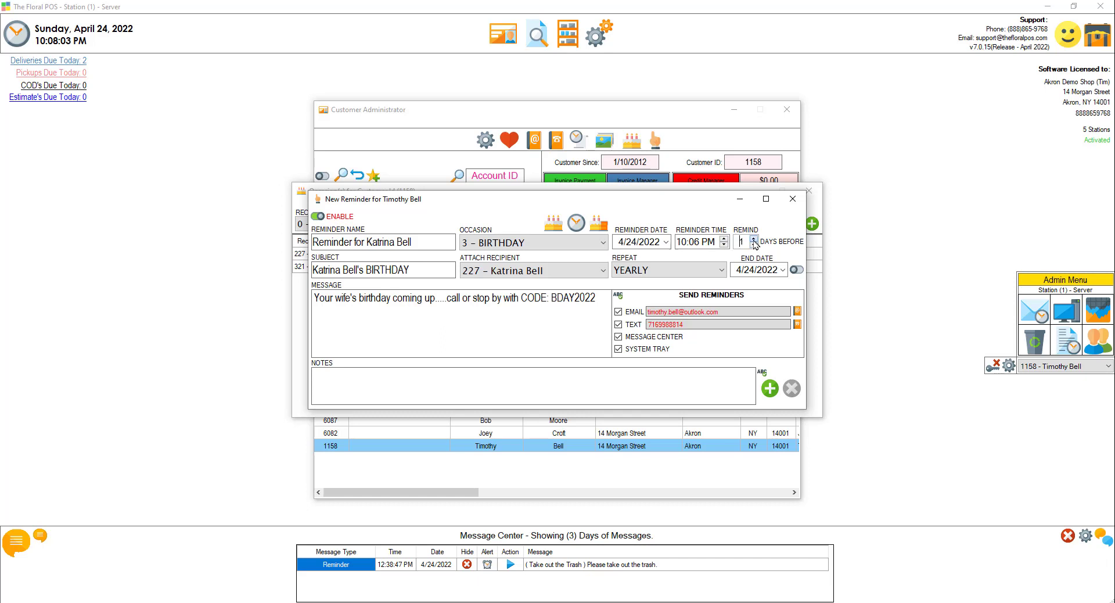
click(754, 238)
click(769, 388)
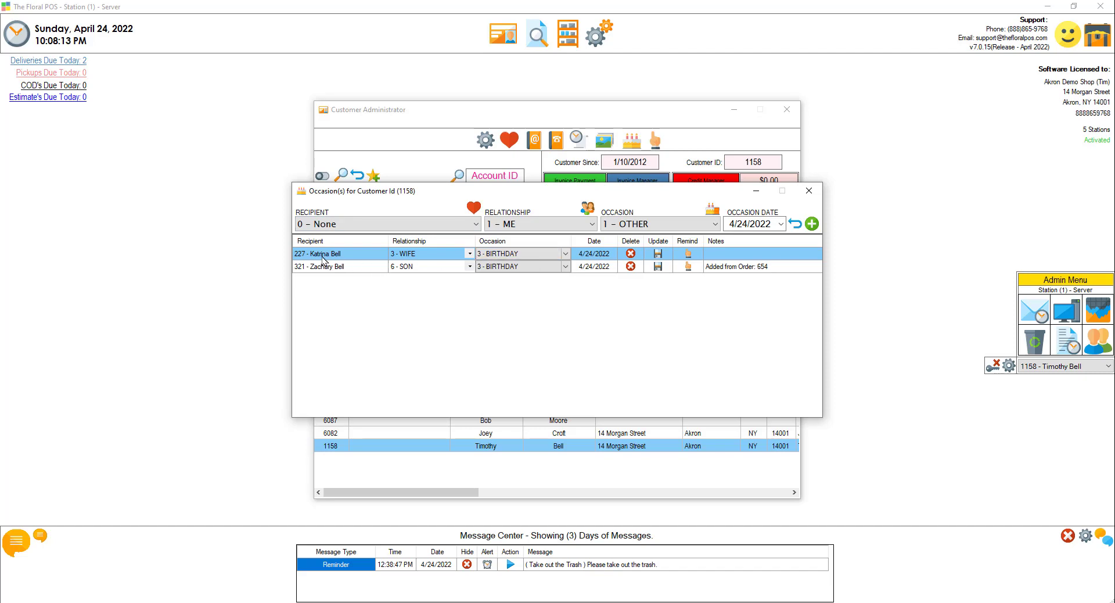
Reopen the customer's occasions to review the son's birthday entry, and close the occasions and customer windows
click(809, 191)
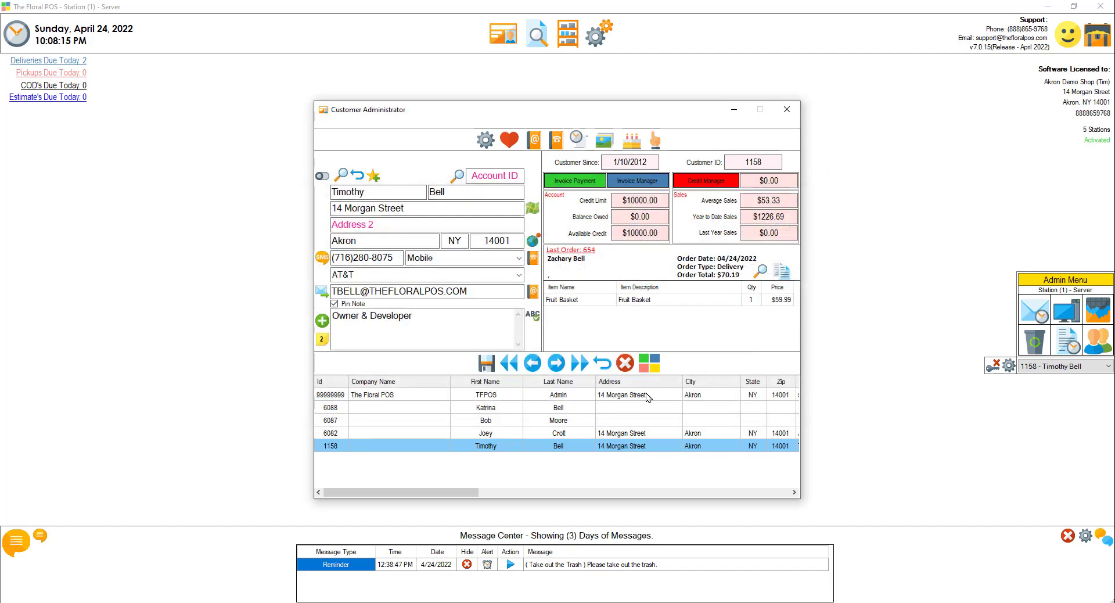
click(637, 143)
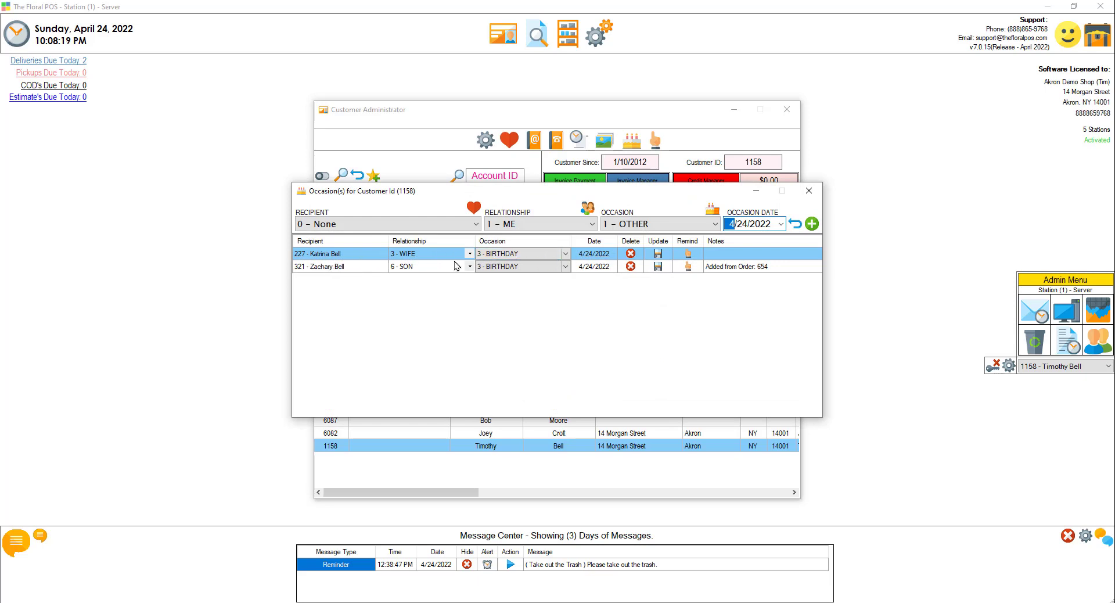
click(328, 268)
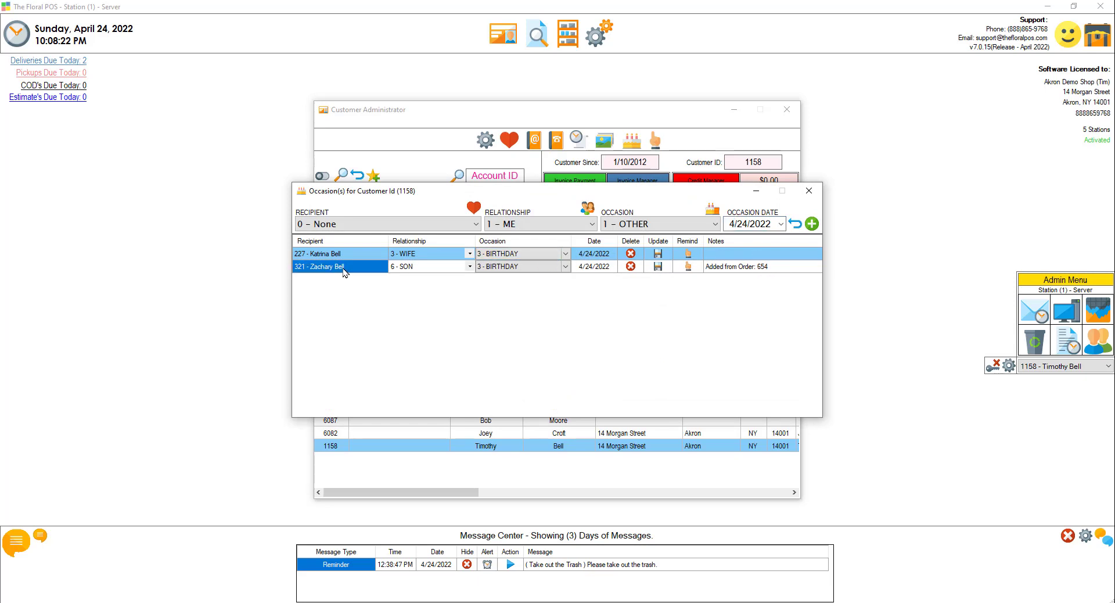
click(809, 191)
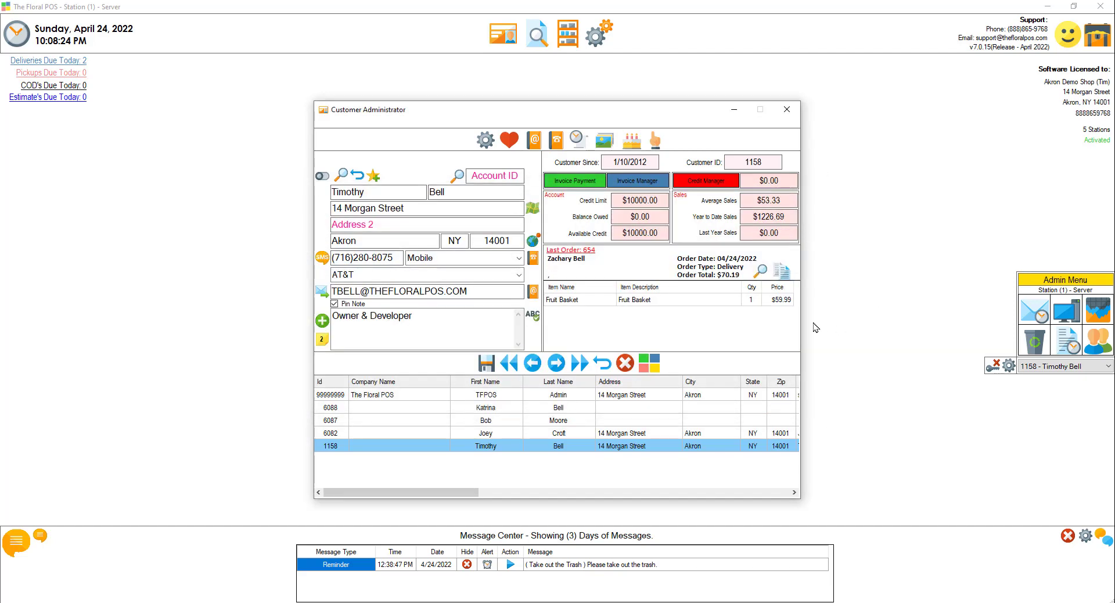
click(787, 110)
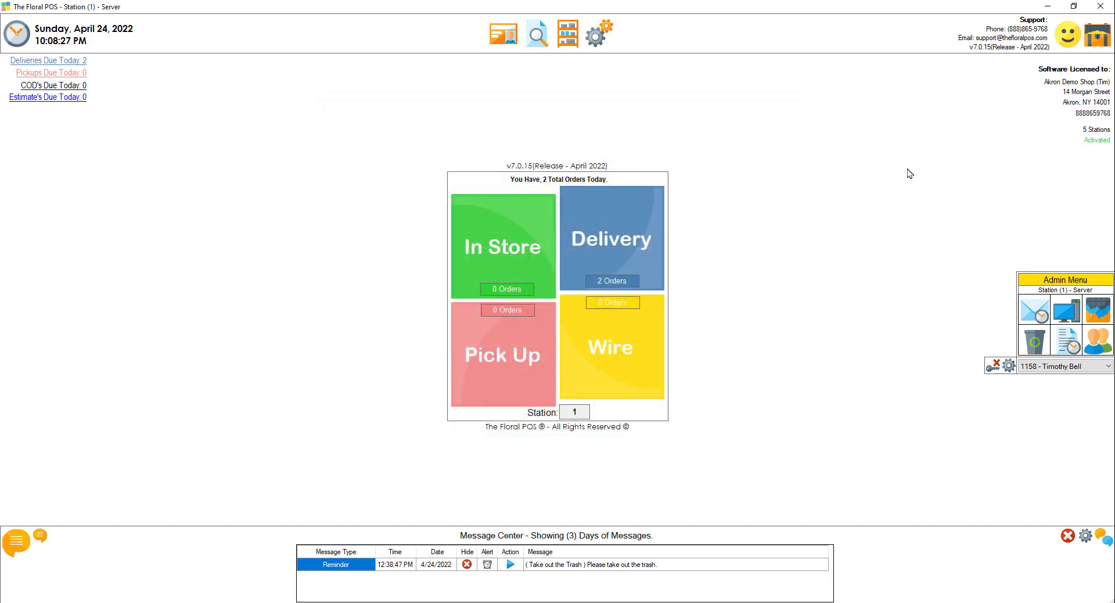
Open the same customer's reminders list from the customer record and start a new reminder
click(505, 35)
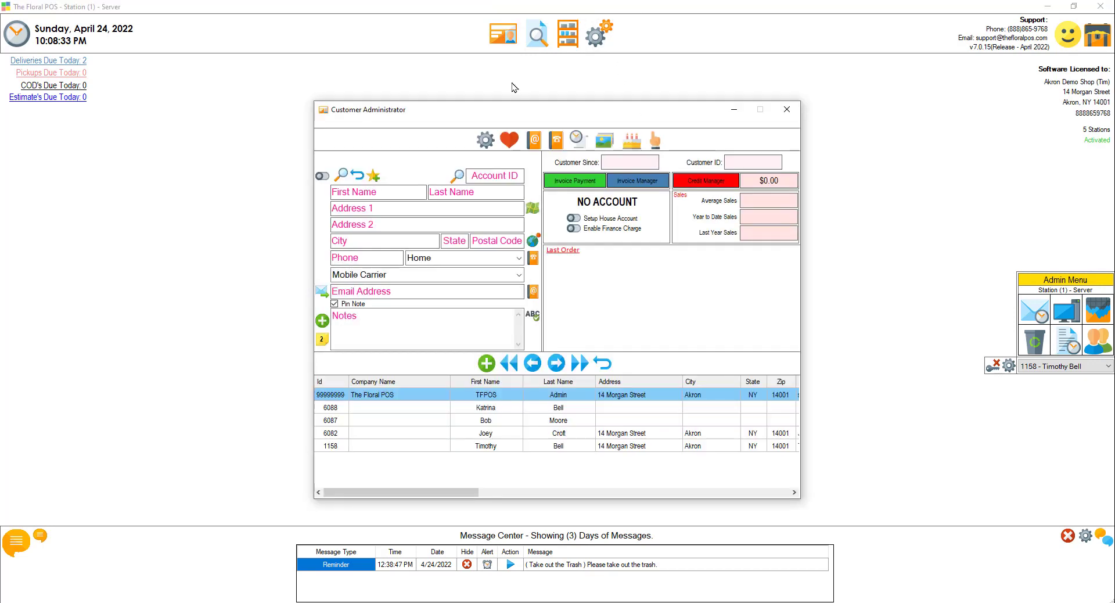
click(488, 444)
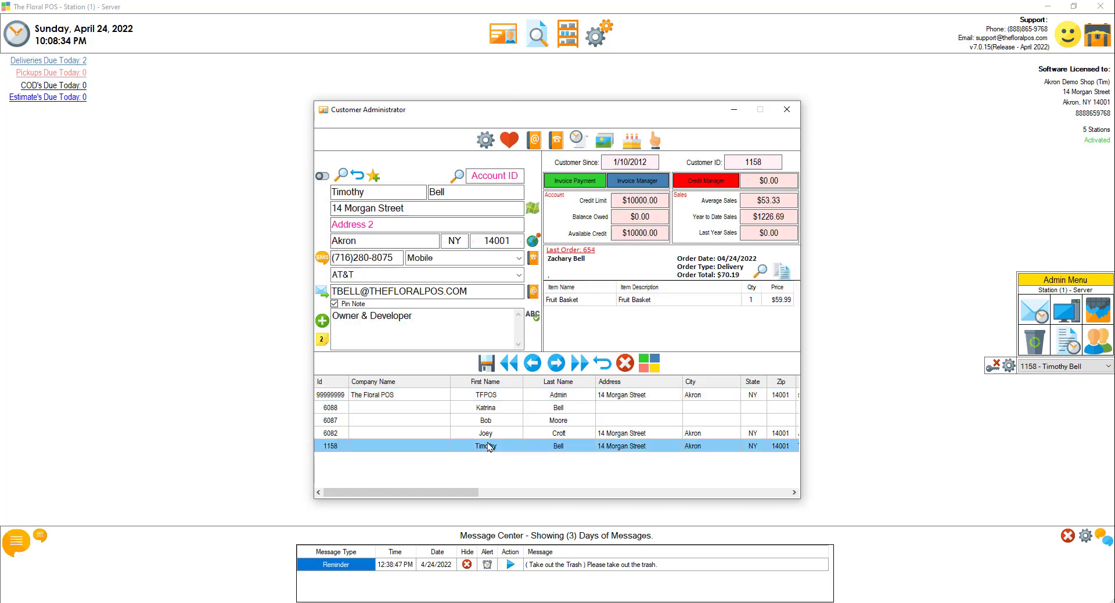
click(655, 142)
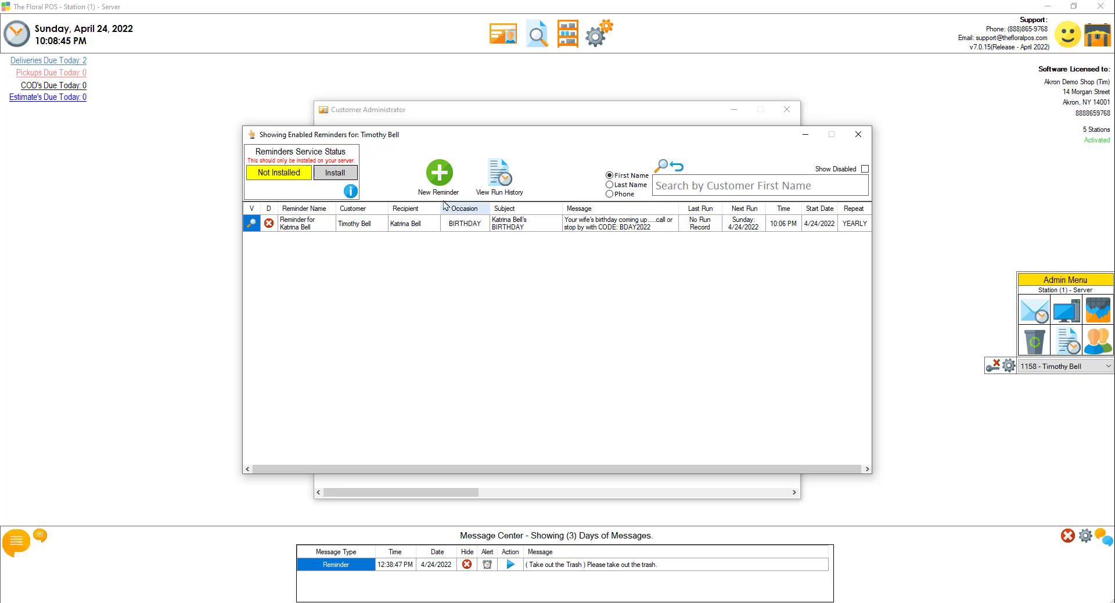
click(438, 173)
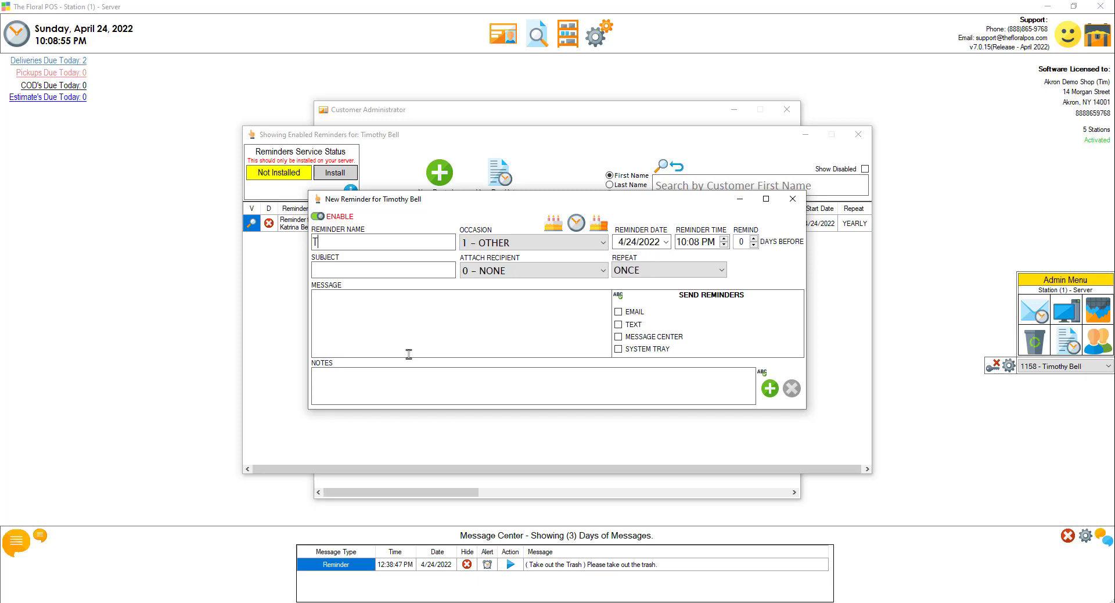
Name the new reminder "Trash", with subject "Take out the trash" and message "What ever content"
text(ake out the)
key(BackSpace)
key(BackSpace)
key(BackSpace)
key(BackSpace)
key(BackSpace)
key(BackSpace)
key(BackSpace)
key(BackSpace)
key(BackSpace)
key(BackSpace)
key(BackSpace)
key(BackSpace)
key(BackSpace)
text(Trash)
text(Take out the trash)
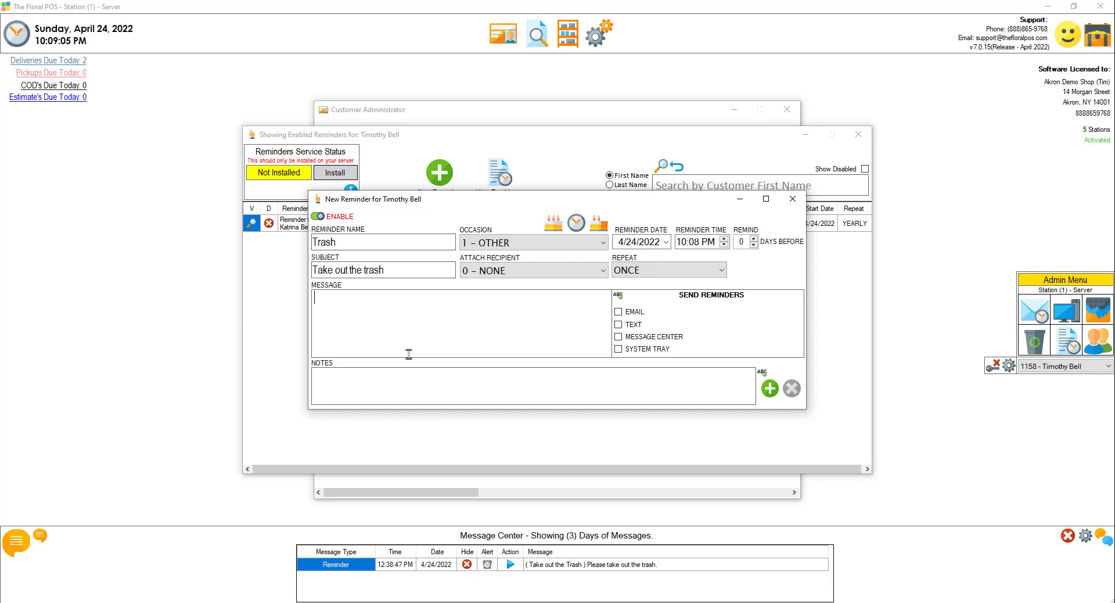
text(What ever content)
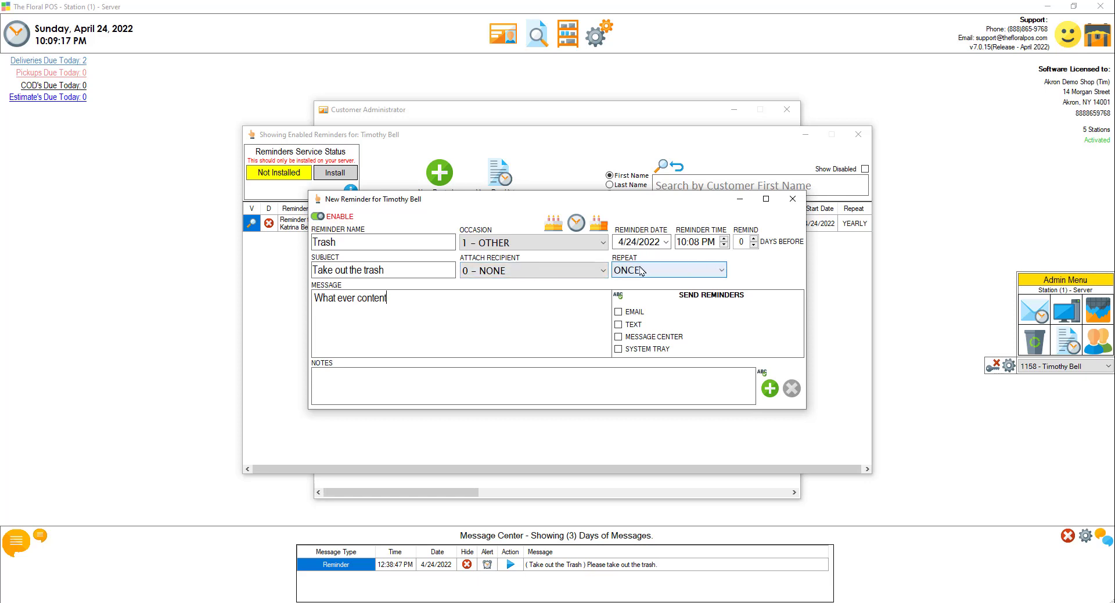
Look at the calendar for the Trash reminder's date and try the WEEKLY, MONTHLY and YEARLY repeat options
click(666, 242)
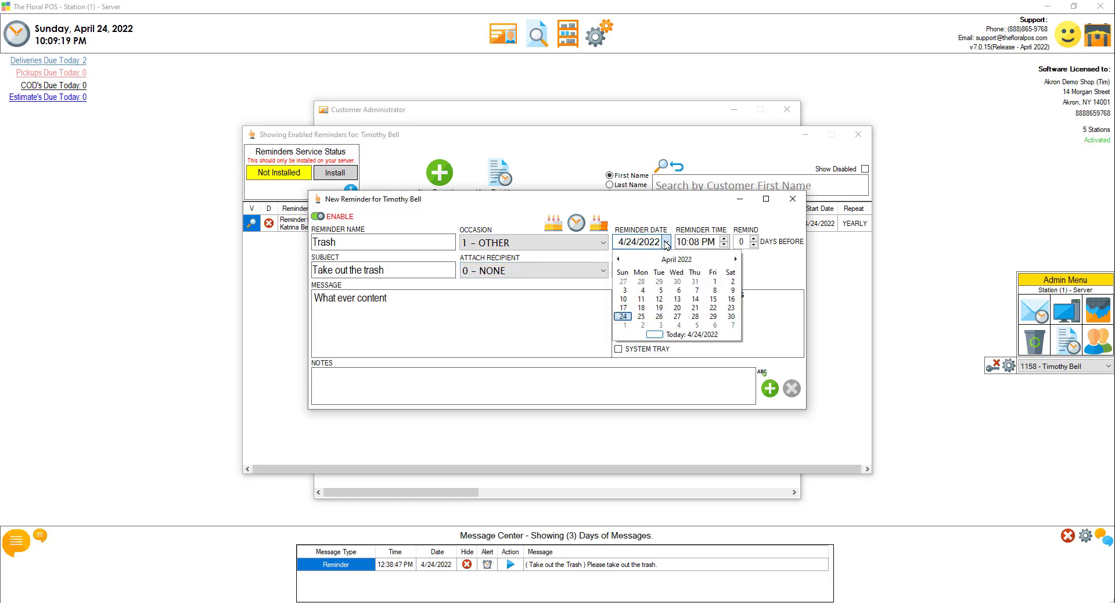
click(666, 241)
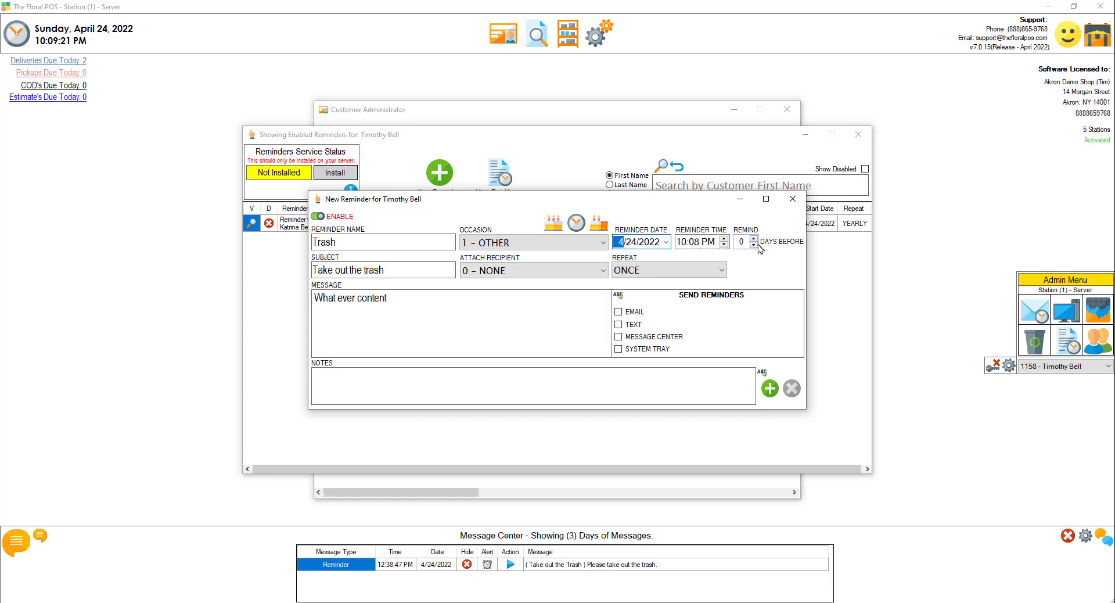
click(720, 270)
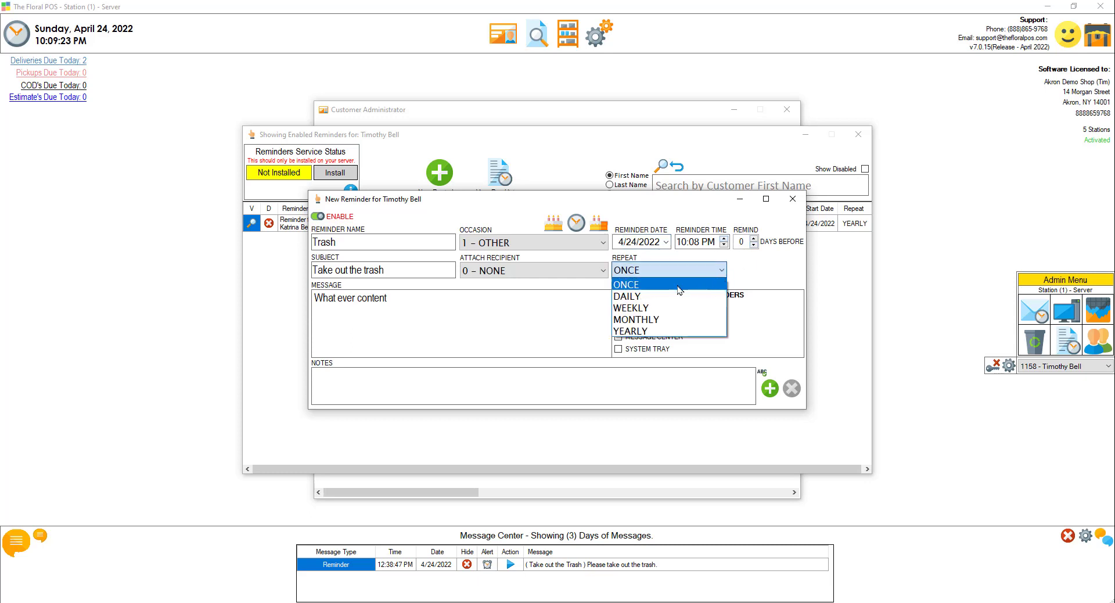
click(644, 306)
click(720, 270)
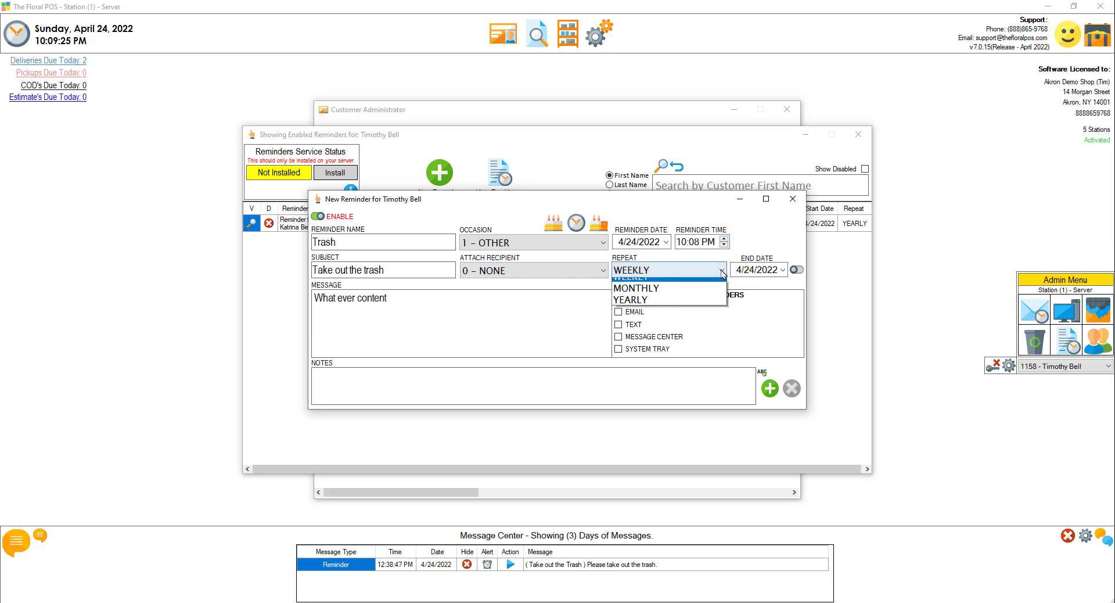
click(673, 318)
click(719, 270)
click(668, 331)
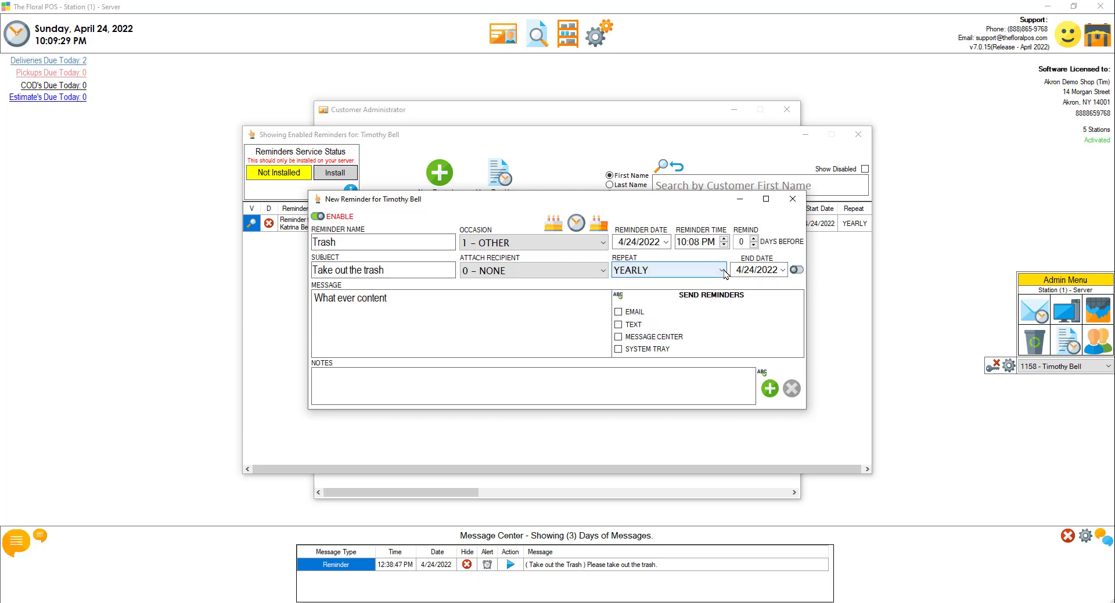
Set the Trash reminder to repeat MONTHLY
click(697, 270)
click(651, 320)
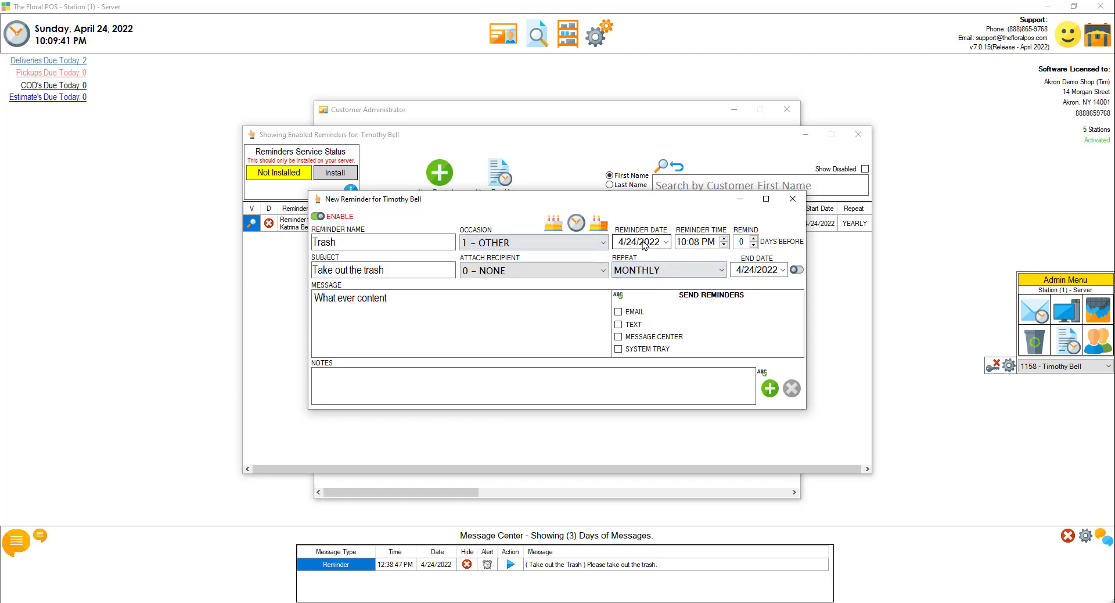
Try the YEARLY repeat for the Trash reminder, and settle on ONCE with the reminder time set to 10:10 PM
click(646, 270)
click(639, 334)
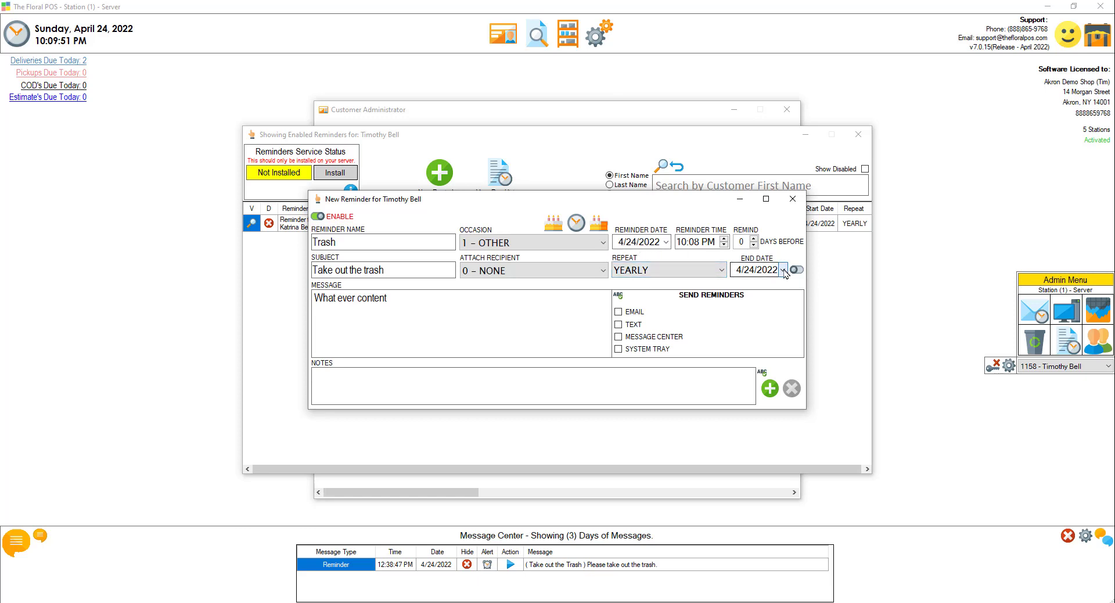
click(674, 271)
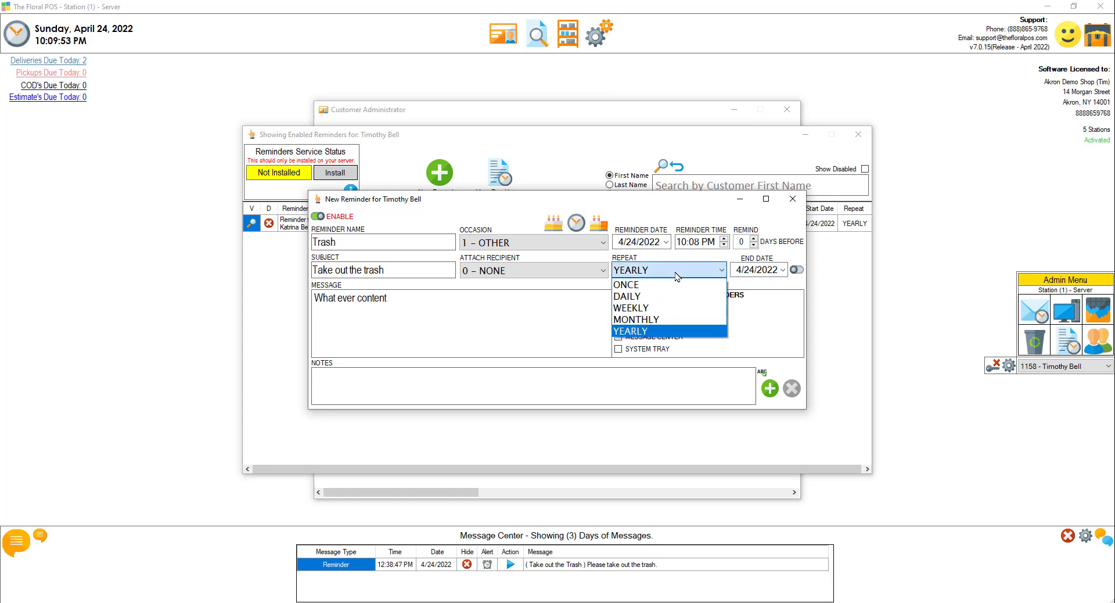
click(638, 285)
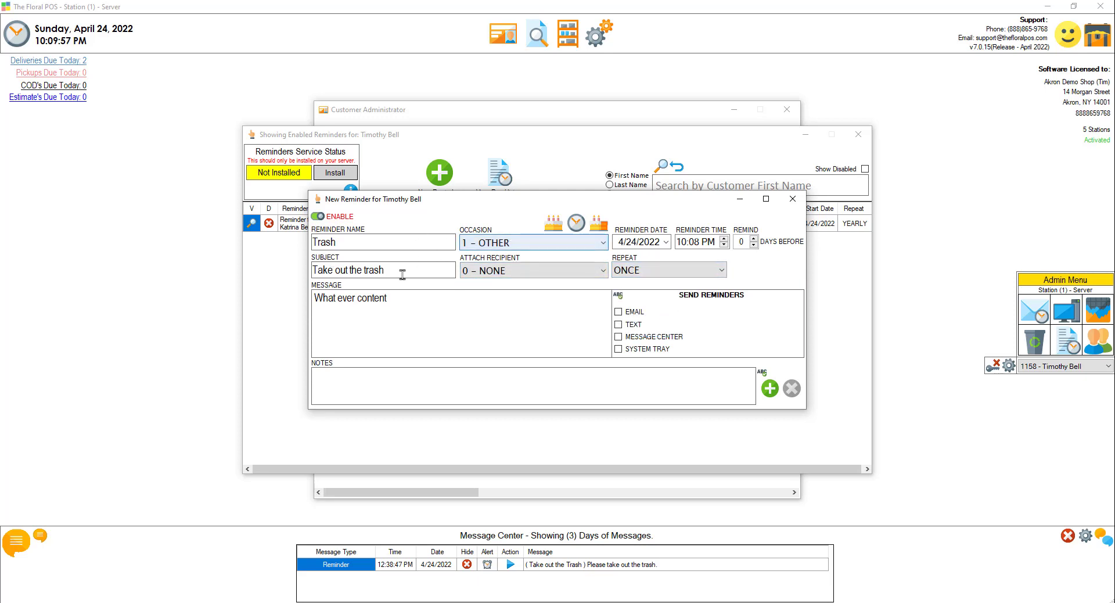
click(695, 242)
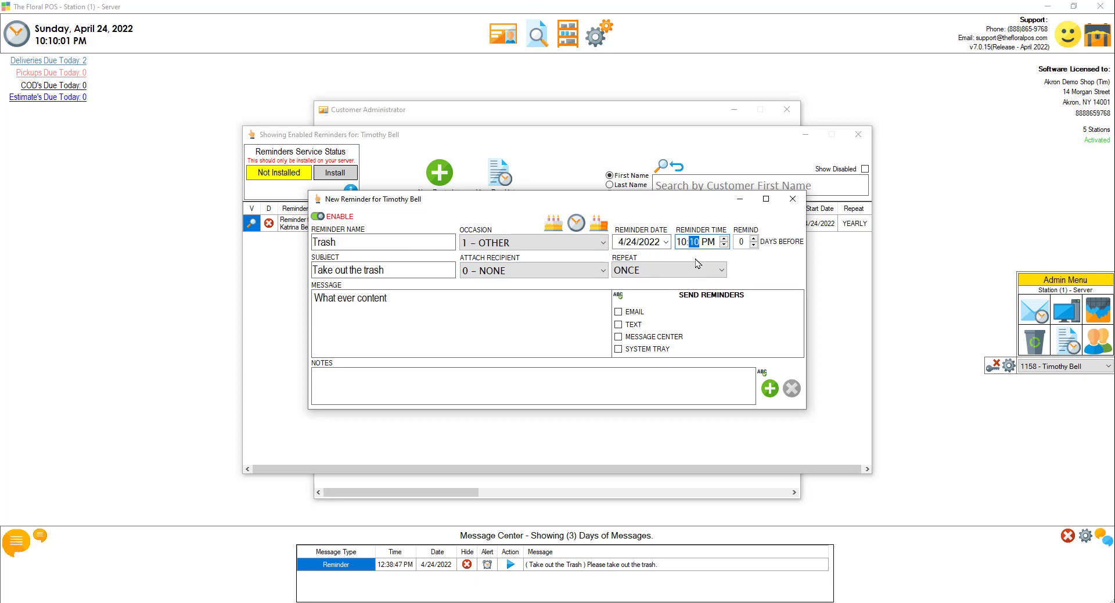
Enable text, email, message center and system tray delivery for the Trash reminder and add it
click(632, 324)
click(630, 312)
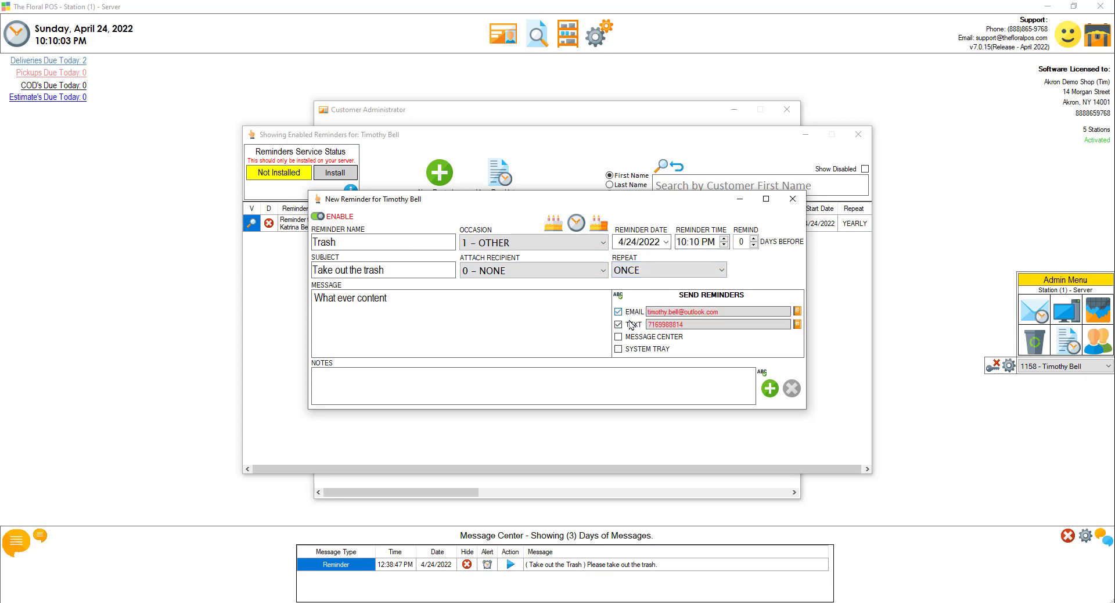
click(629, 337)
click(626, 349)
click(771, 389)
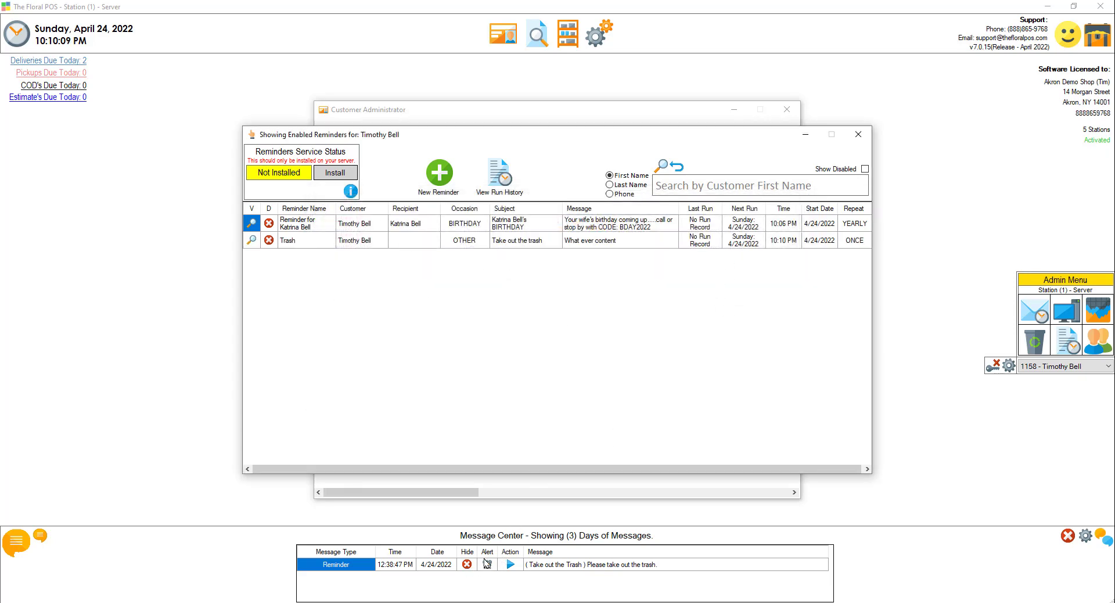
Clear the "Take out the Trash" message from the Message Center and close the reminders list and customer record
click(859, 134)
click(467, 564)
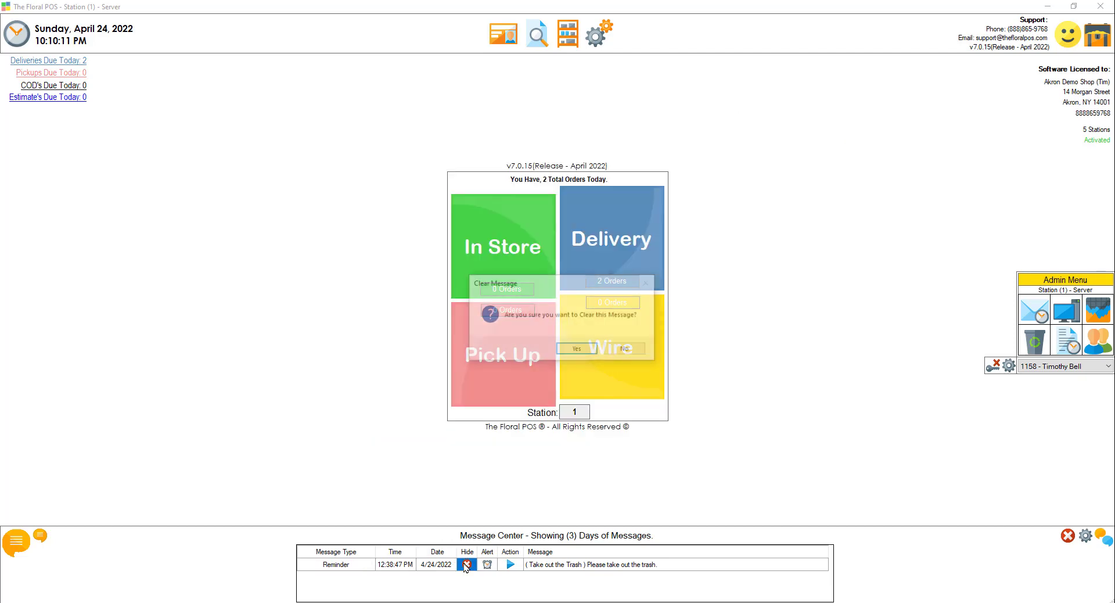
click(581, 349)
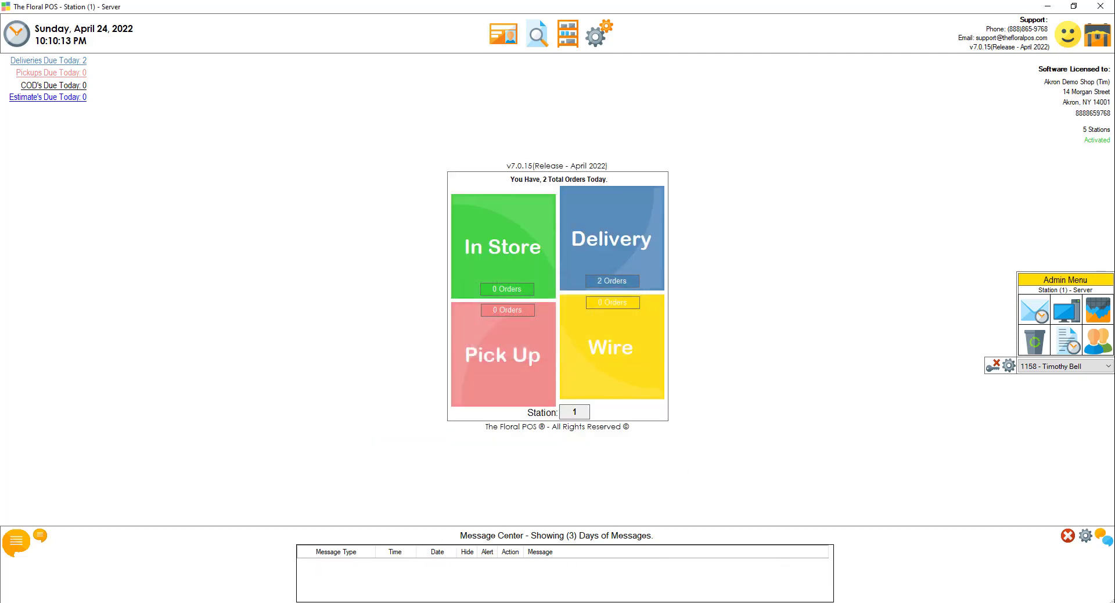
click(797, 567)
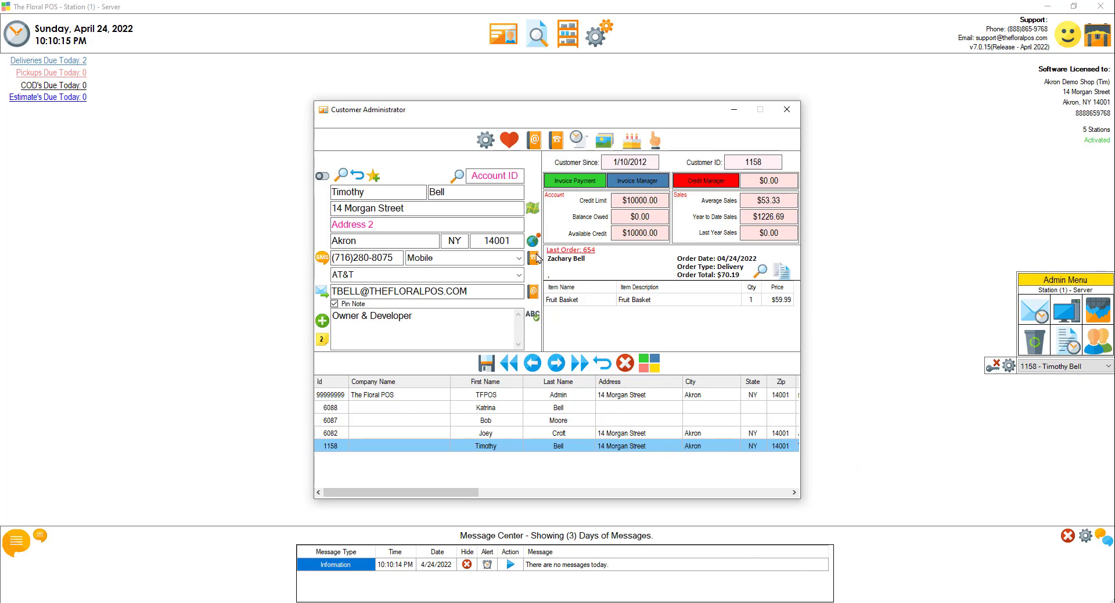
click(787, 109)
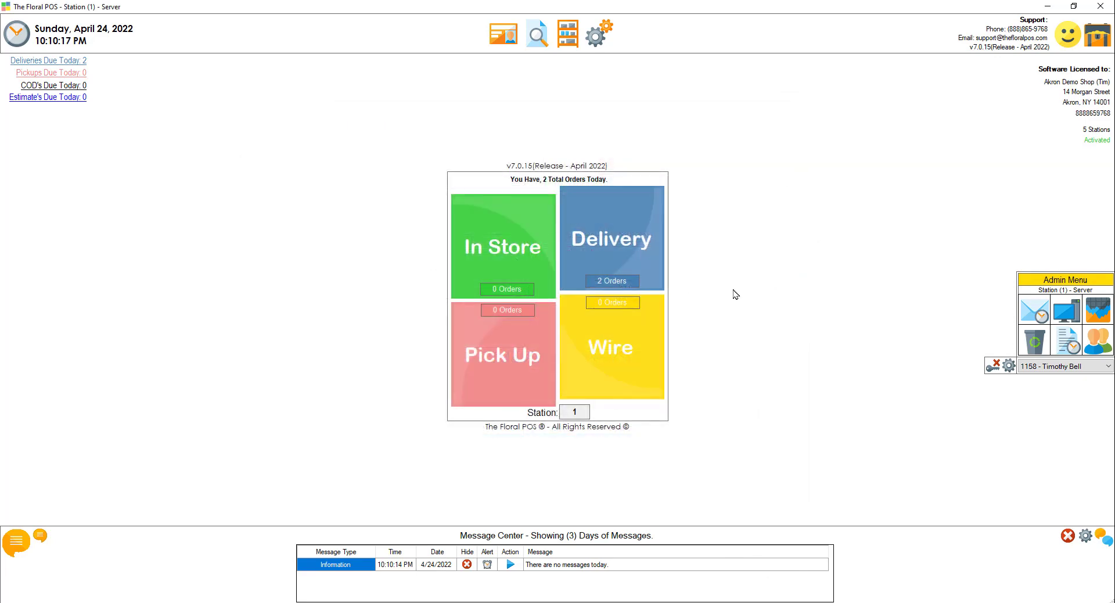
click(600, 37)
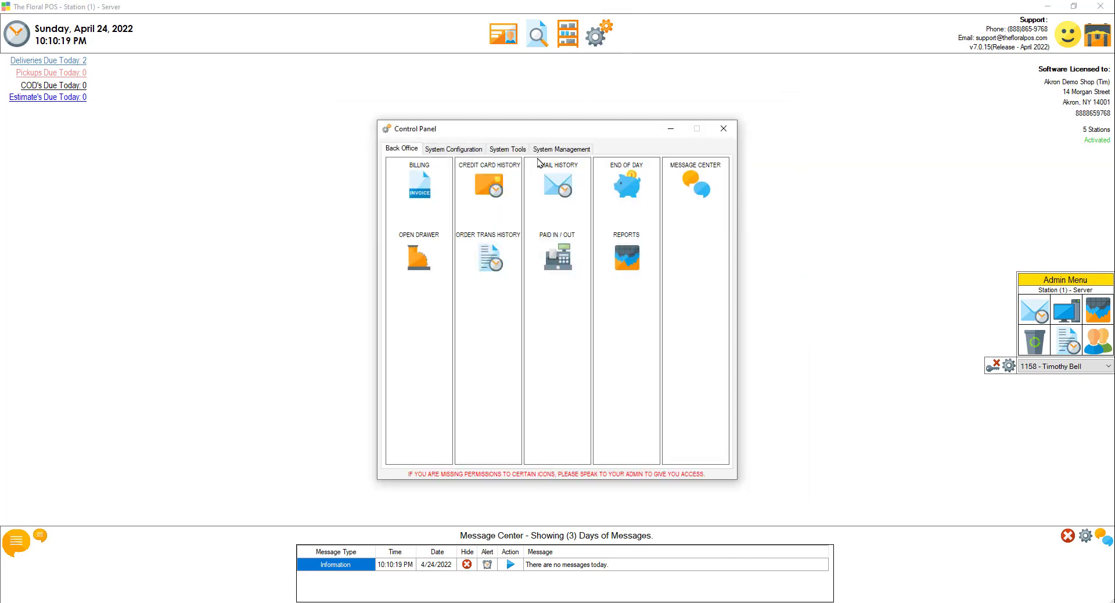
click(723, 128)
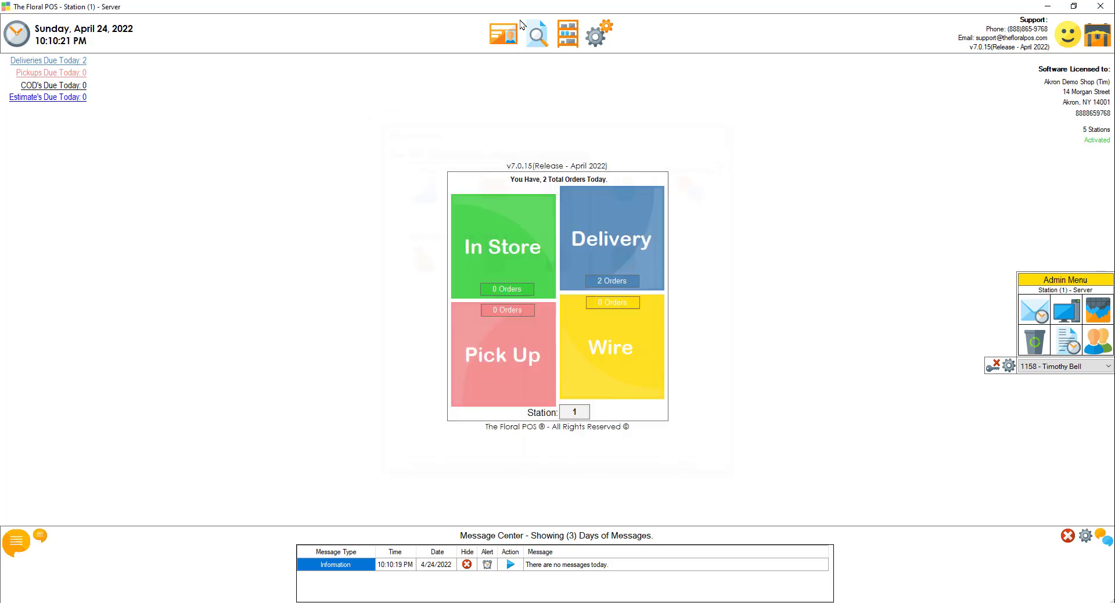
click(503, 40)
click(787, 110)
Open the Reminder Manager from the system management tools in the Control Panel
click(600, 37)
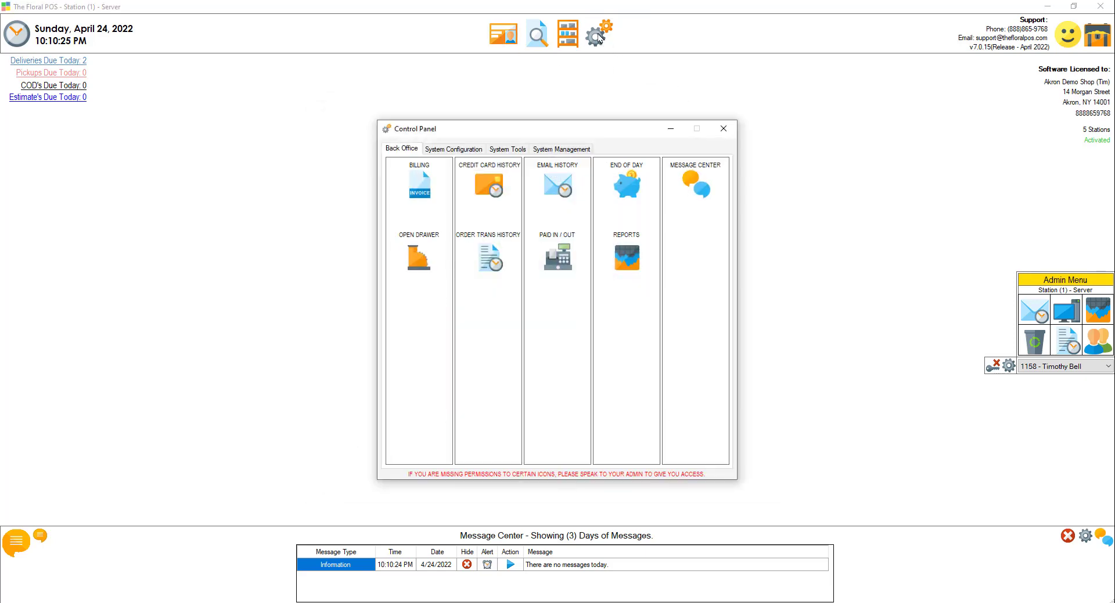
click(547, 150)
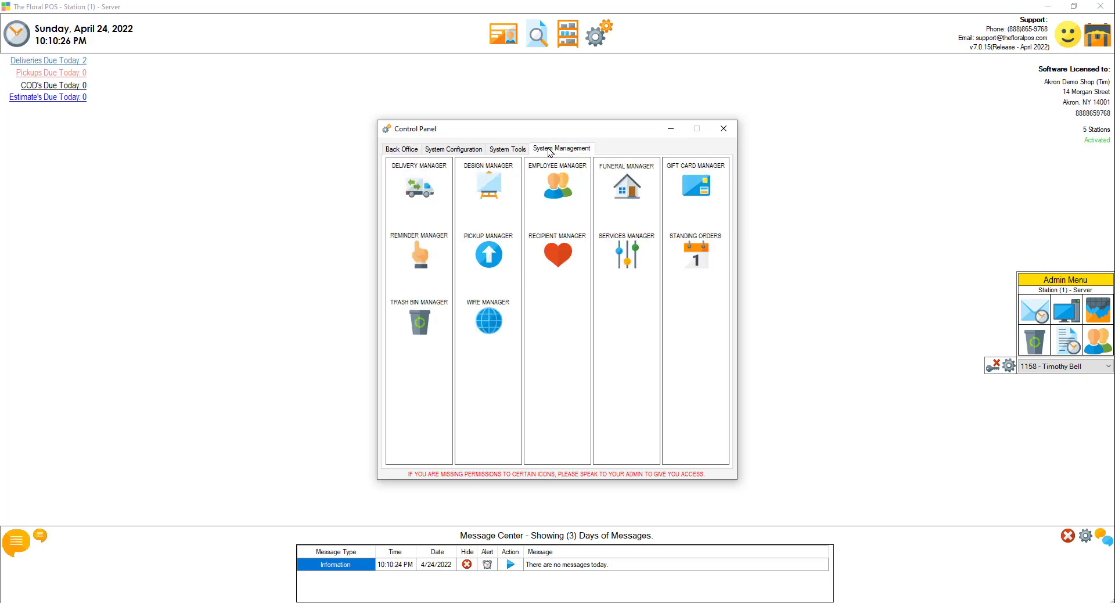
click(421, 255)
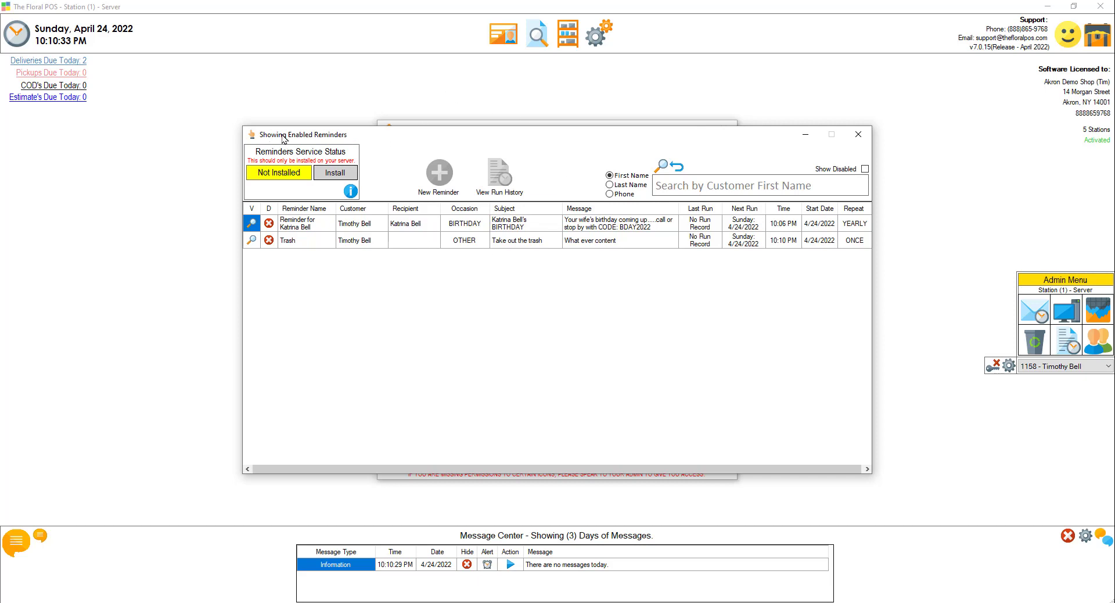
Try the last name and phone search modes, and look up the customer's reminders by first name
click(614, 186)
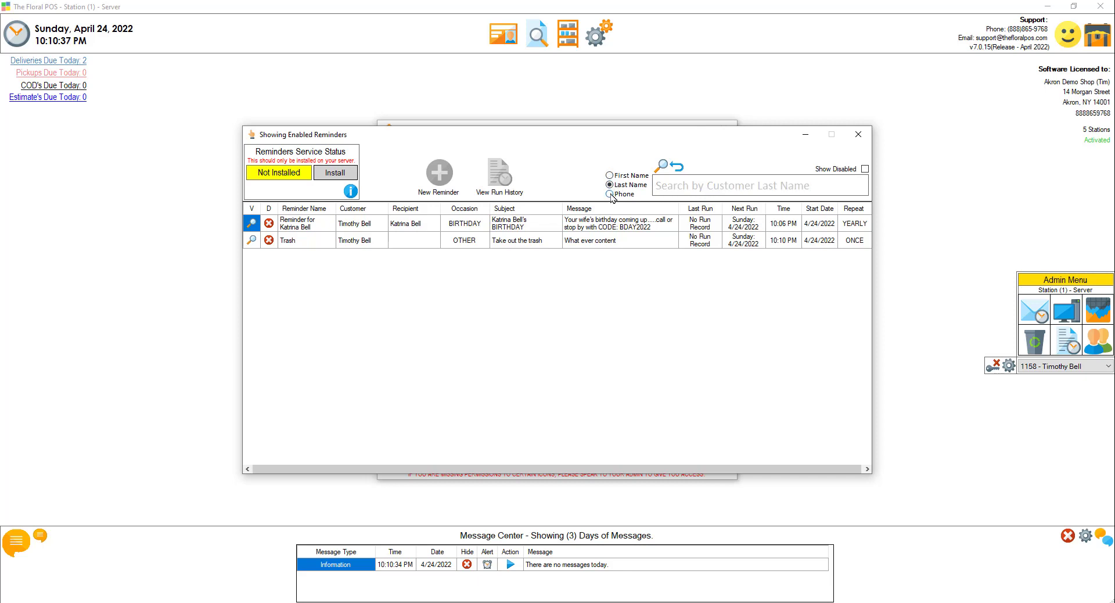
click(613, 195)
click(611, 176)
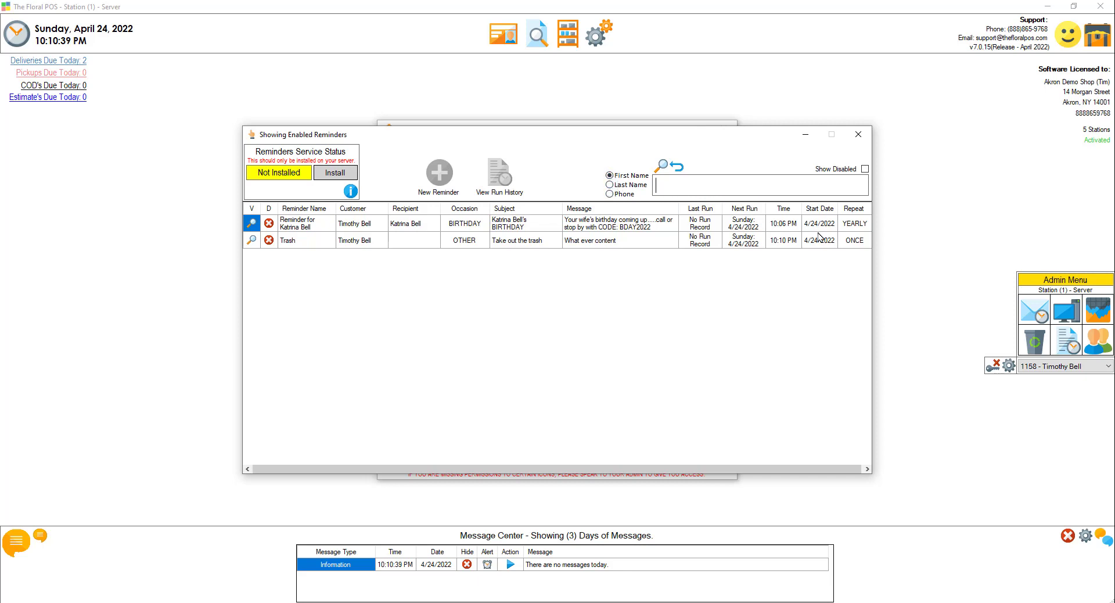
text(Tim)
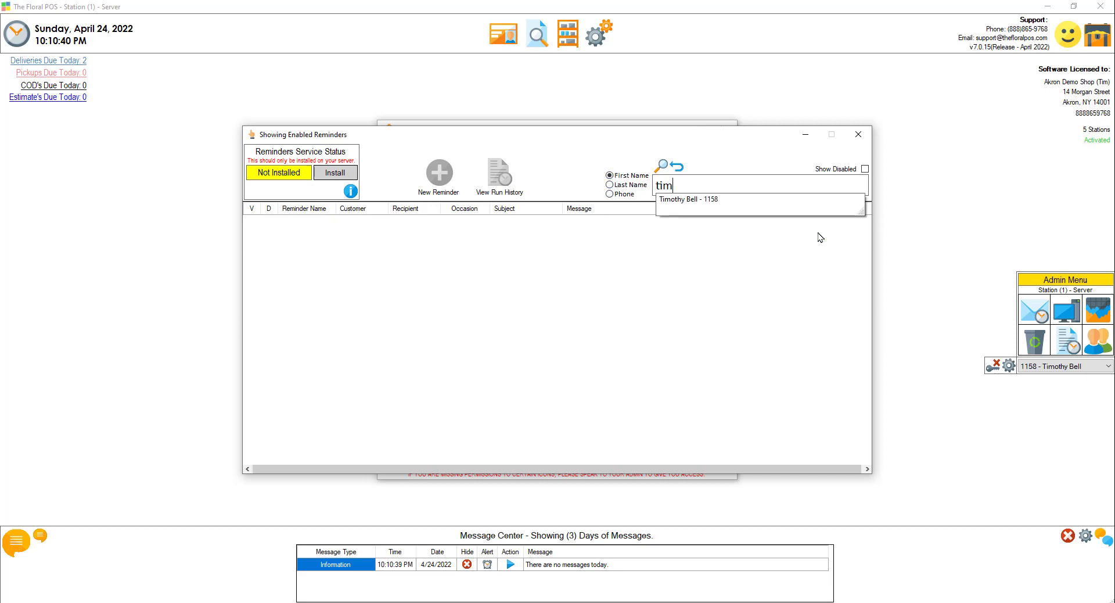
click(705, 200)
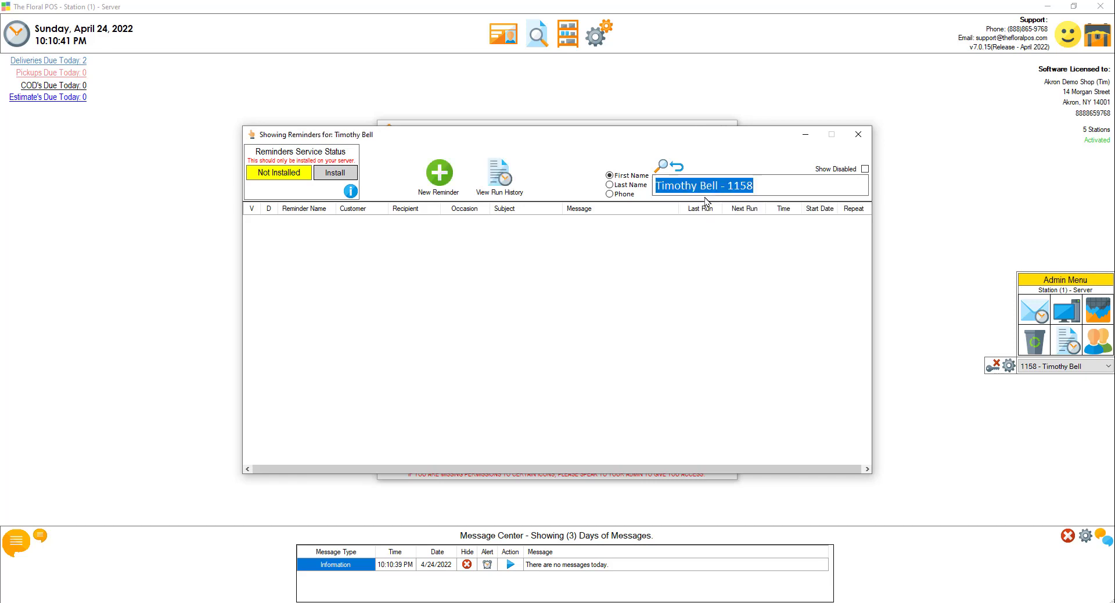
Search the reminders by last name for each of the two customers sharing the same surname
click(610, 185)
text(be)
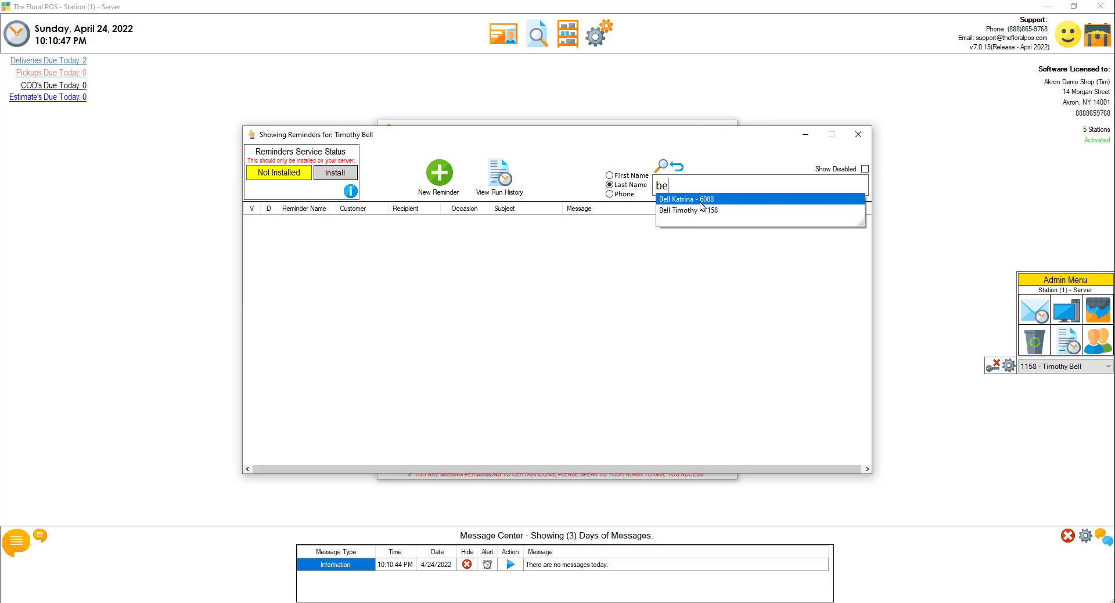
click(700, 201)
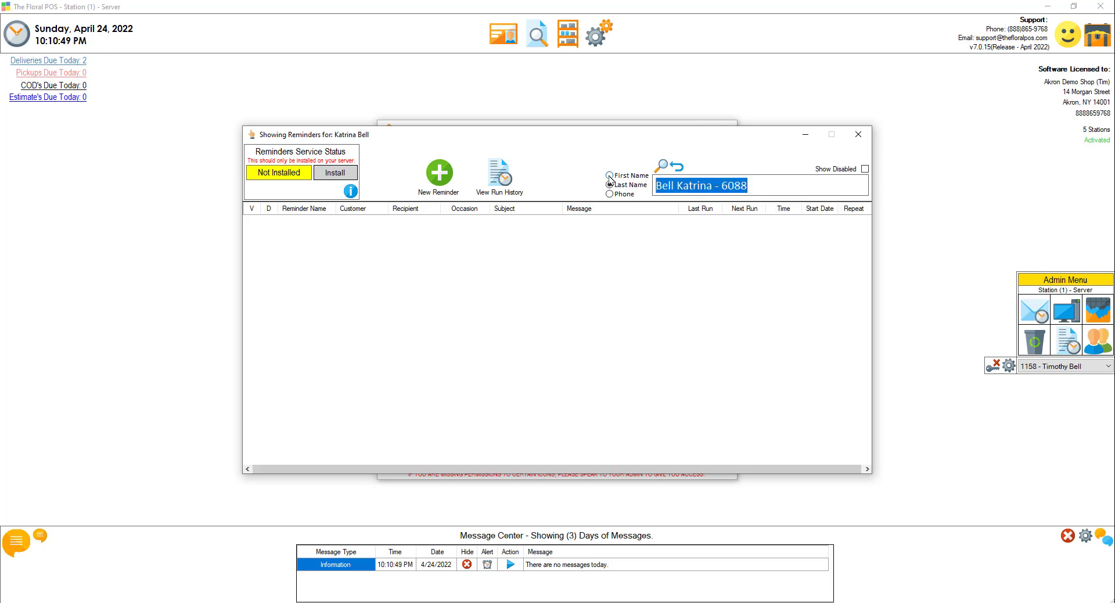
text(bel)
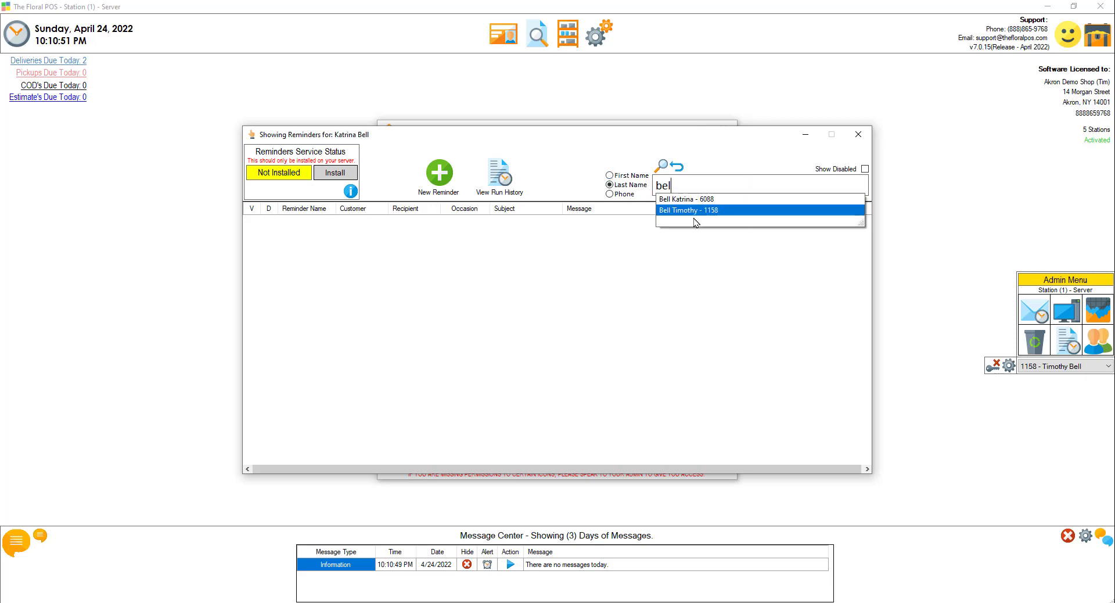
click(682, 211)
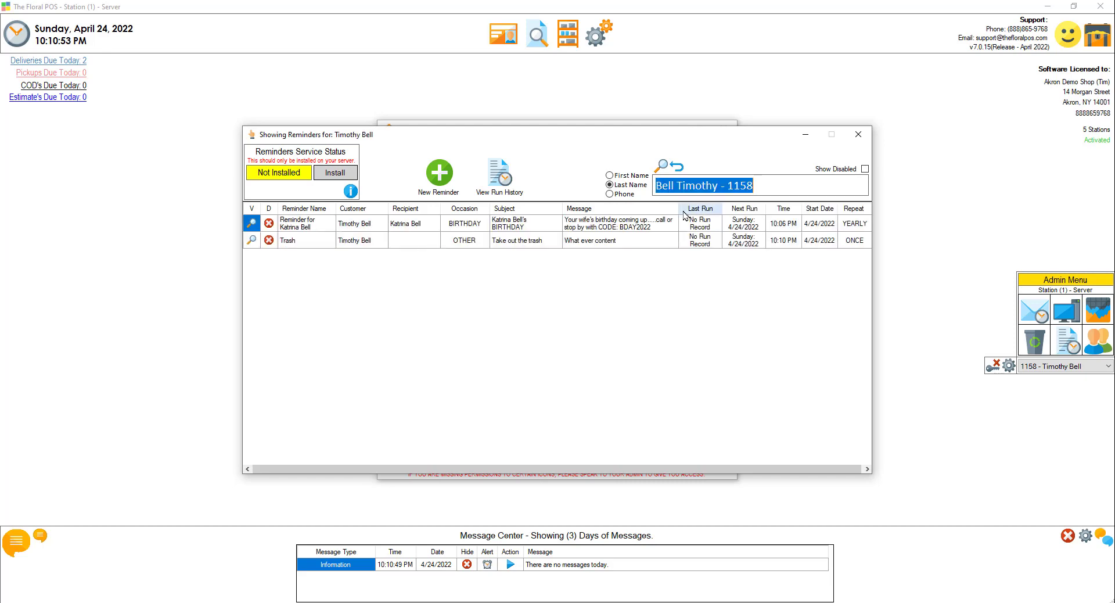
Search the reminders by phone using the area code and choose the same customer's first matching number
click(610, 194)
text(716)
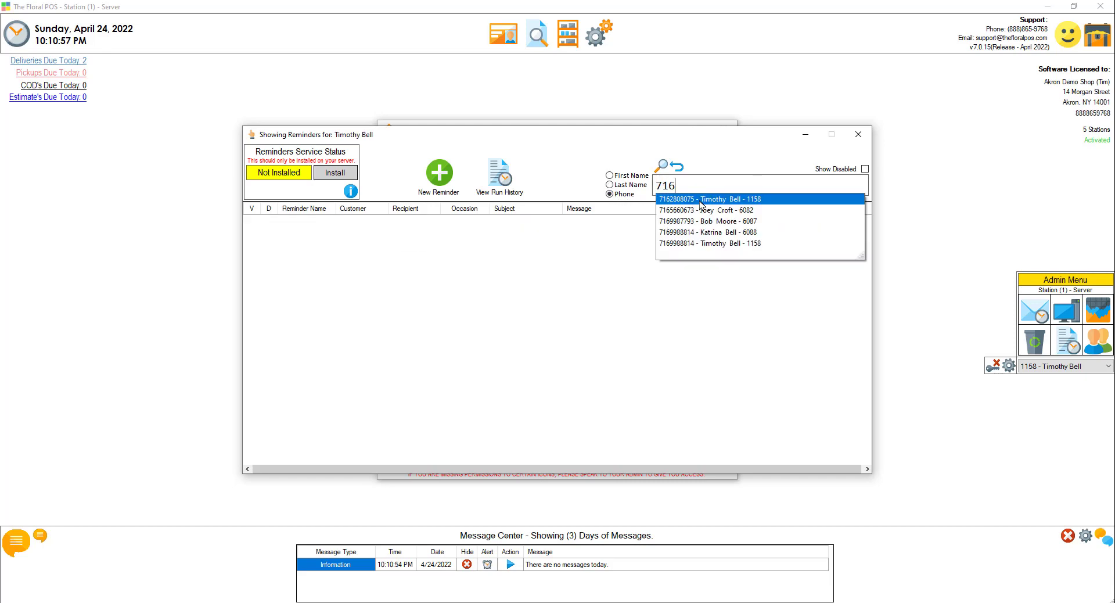
click(702, 204)
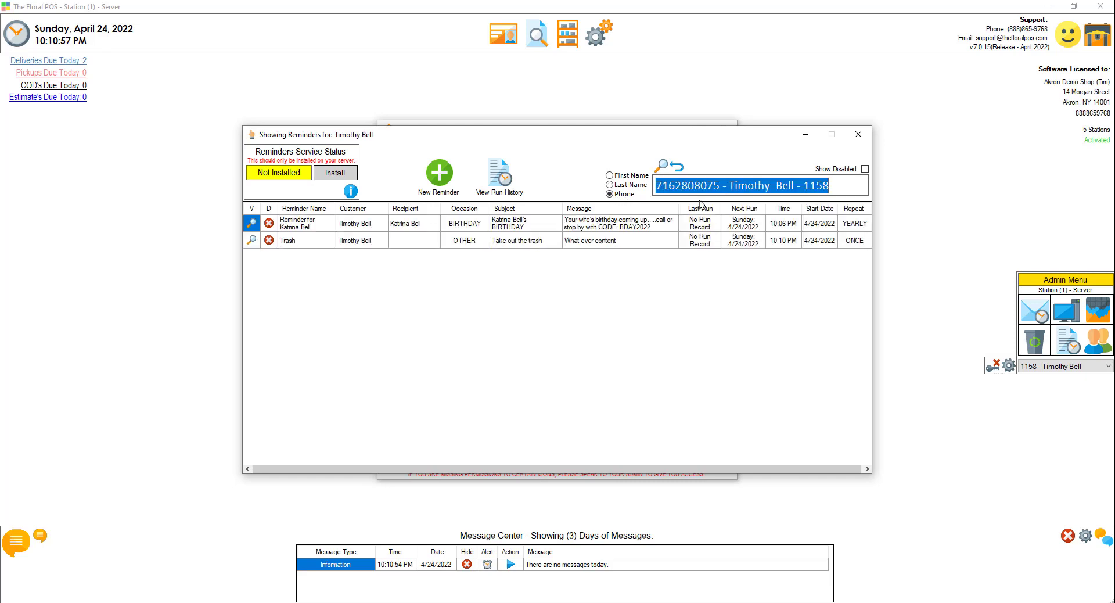
Reset the reminder search to list all customers' reminders, and switch the display of disabled reminders on and off
click(679, 170)
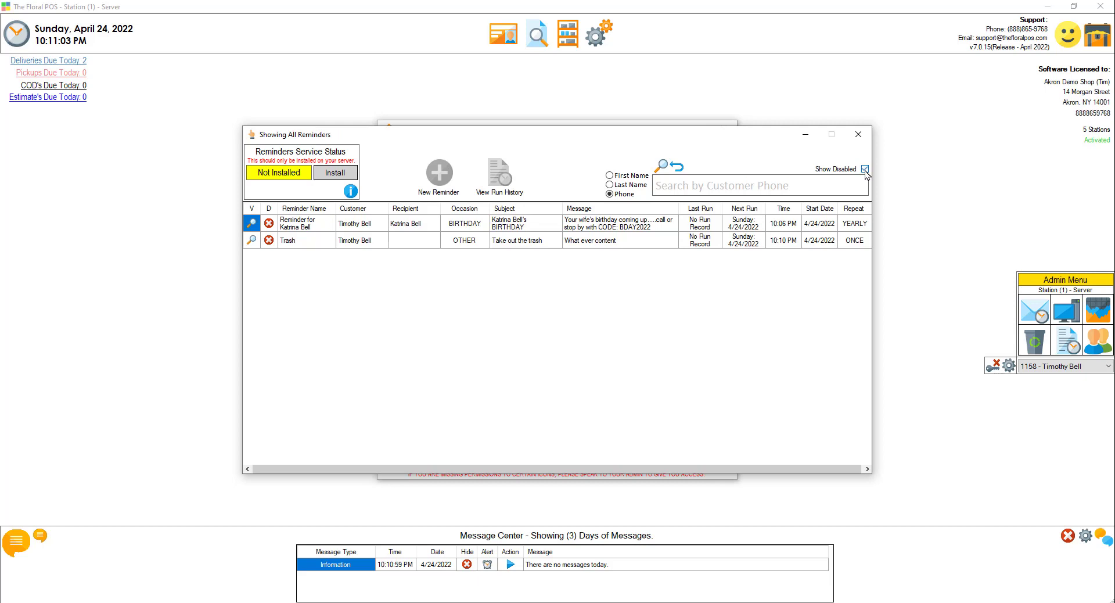
click(865, 169)
click(342, 229)
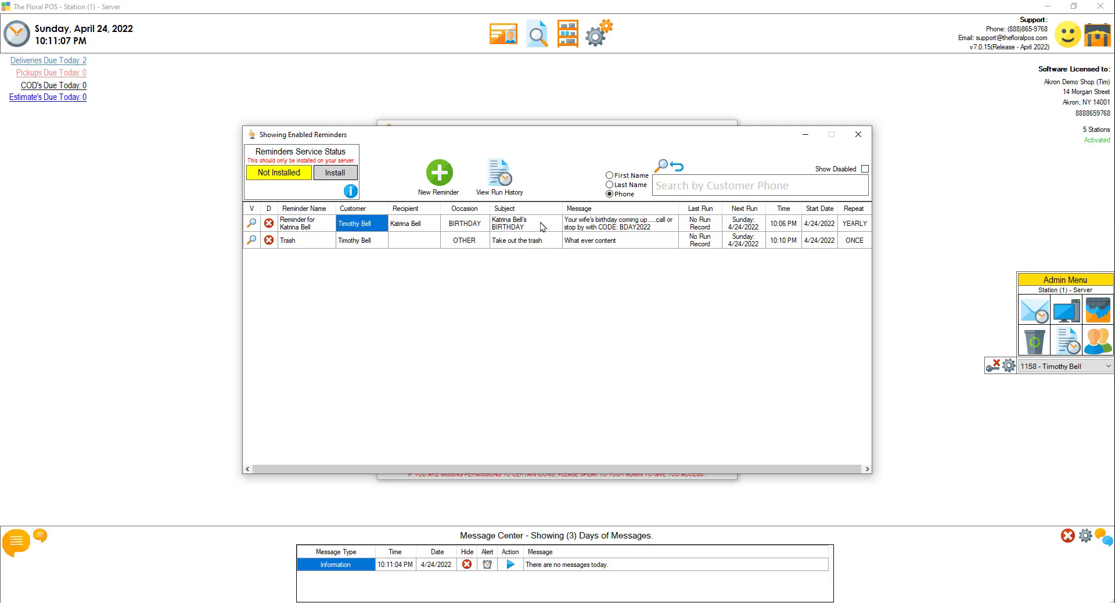
Open the yearly birthday reminder, disable it and save the change
click(251, 223)
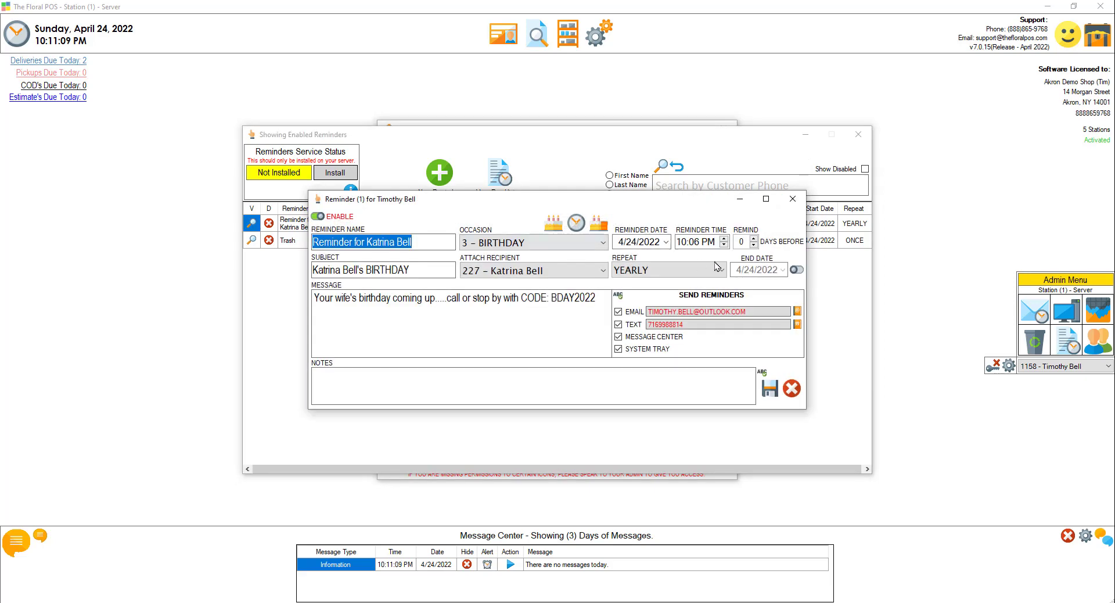
click(318, 216)
click(770, 386)
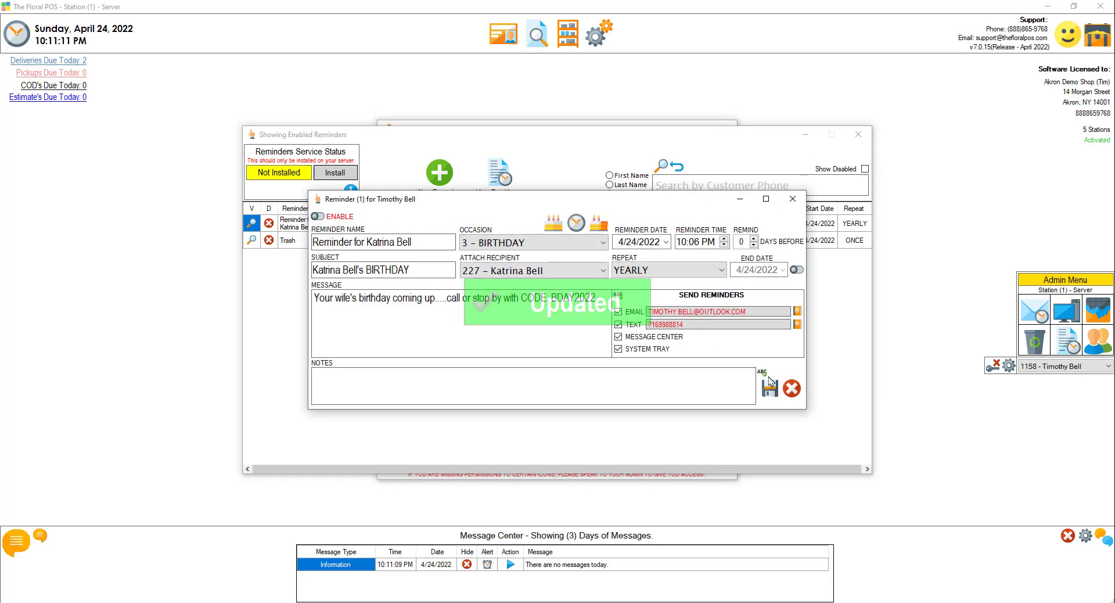
Show disabled reminders in the list, re-enable the birthday reminder and save it
click(865, 169)
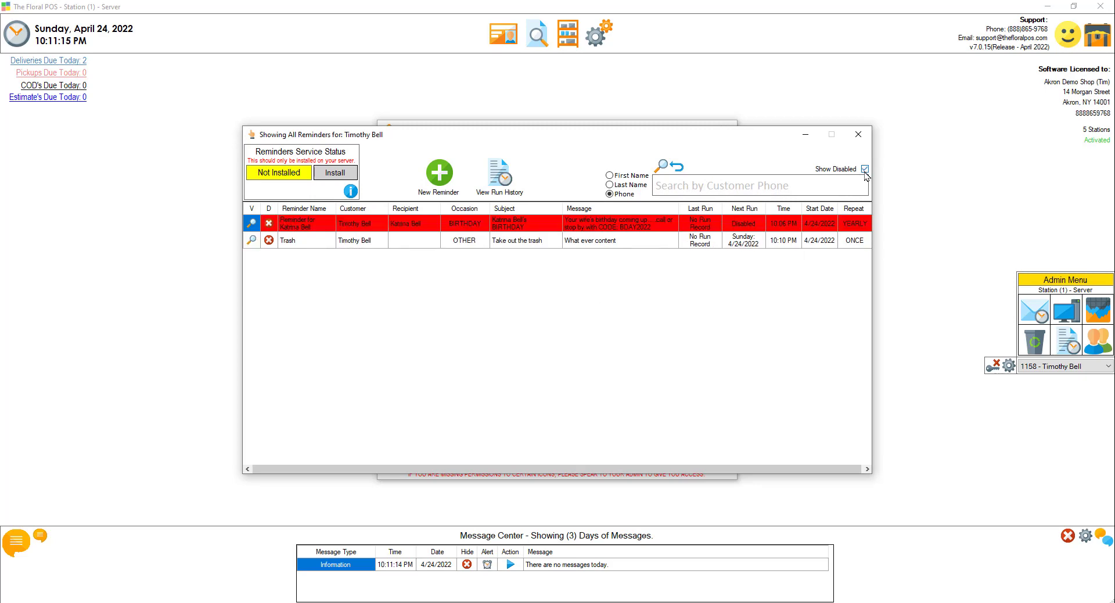
click(252, 224)
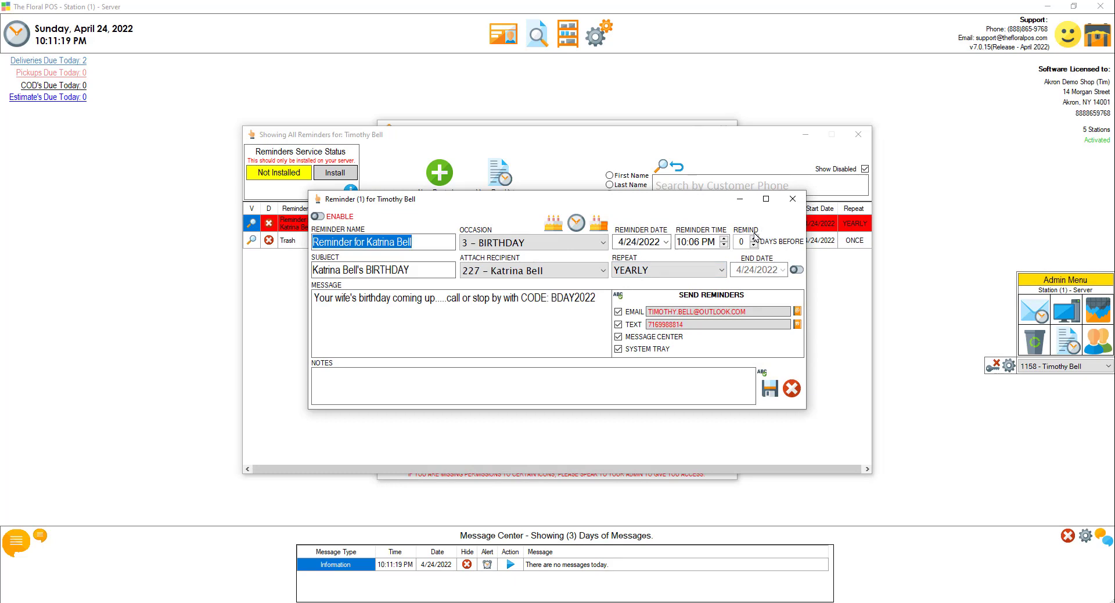
click(317, 216)
click(770, 388)
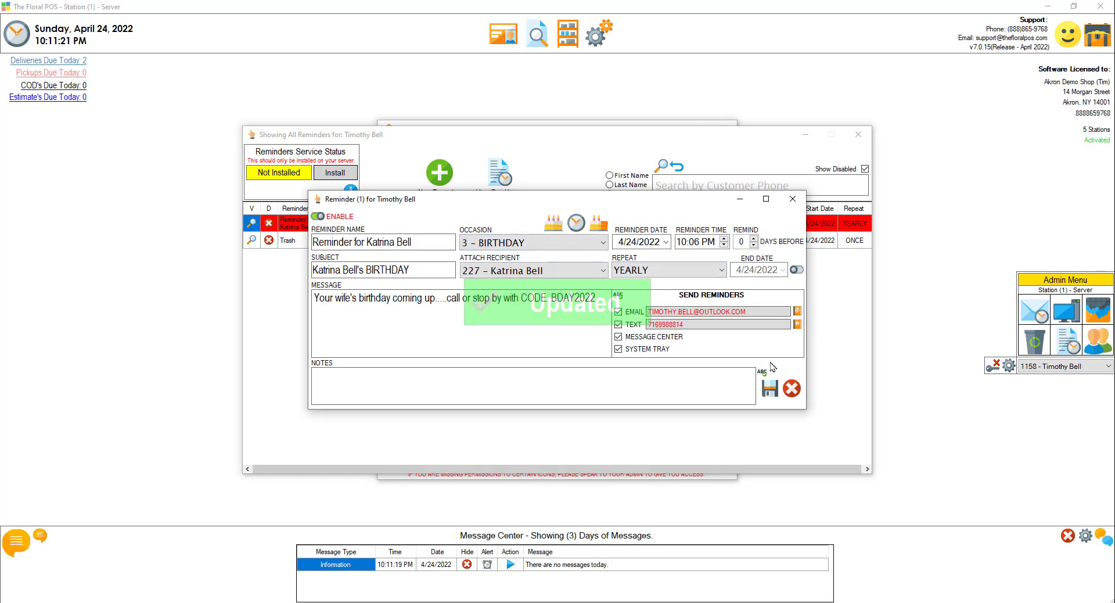
Select the Trash reminder's subject in the list and install the Reminders Service on the server
click(350, 245)
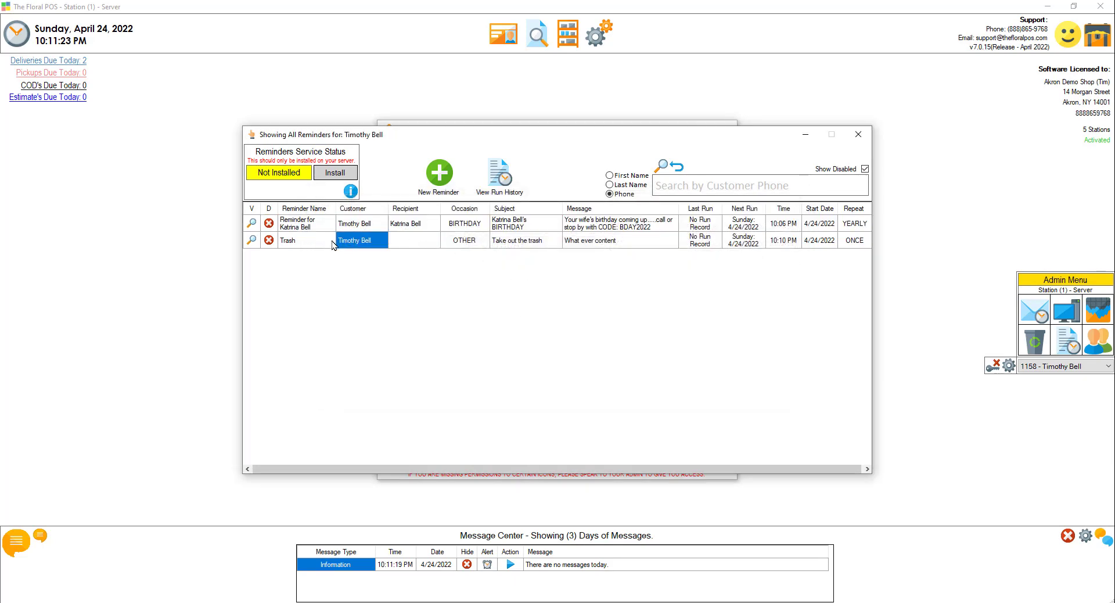
click(494, 243)
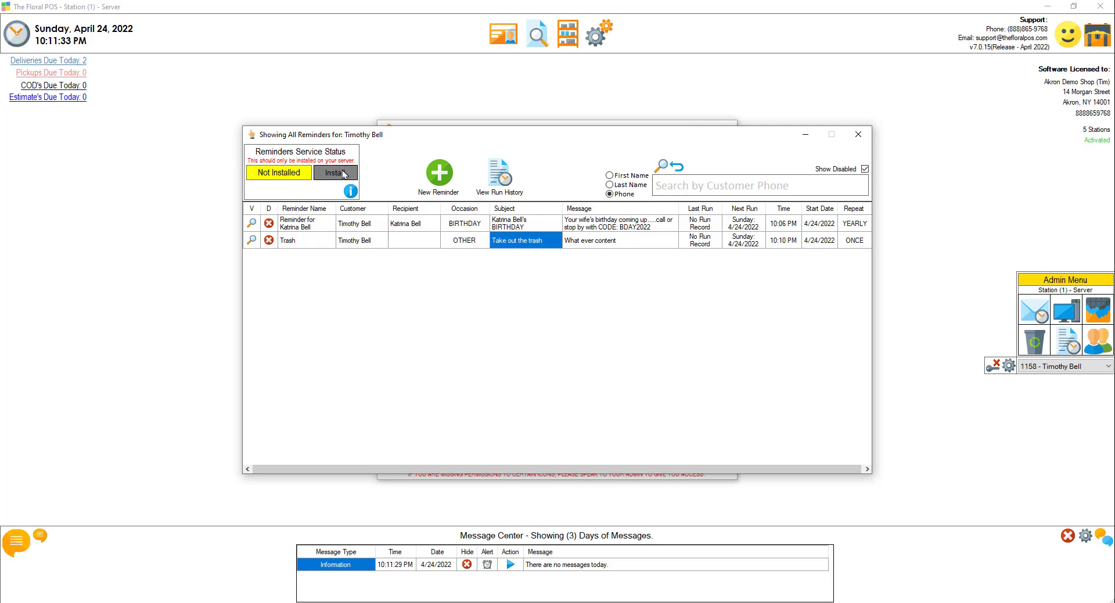
click(336, 173)
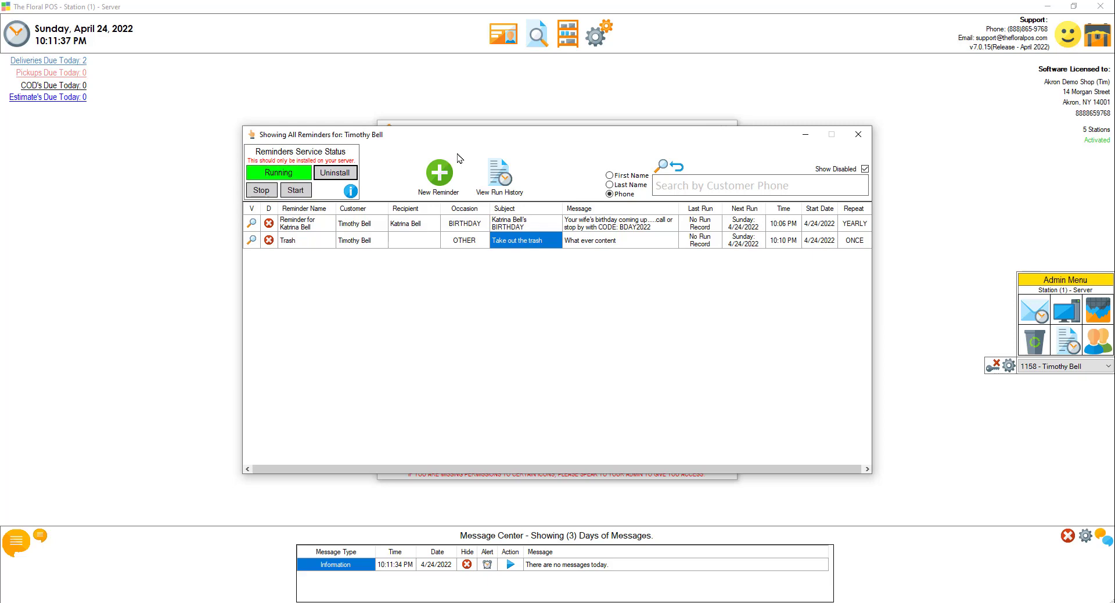
Leave the Reminder Manager and check the Reminder Service's status in the Services Manager
click(858, 135)
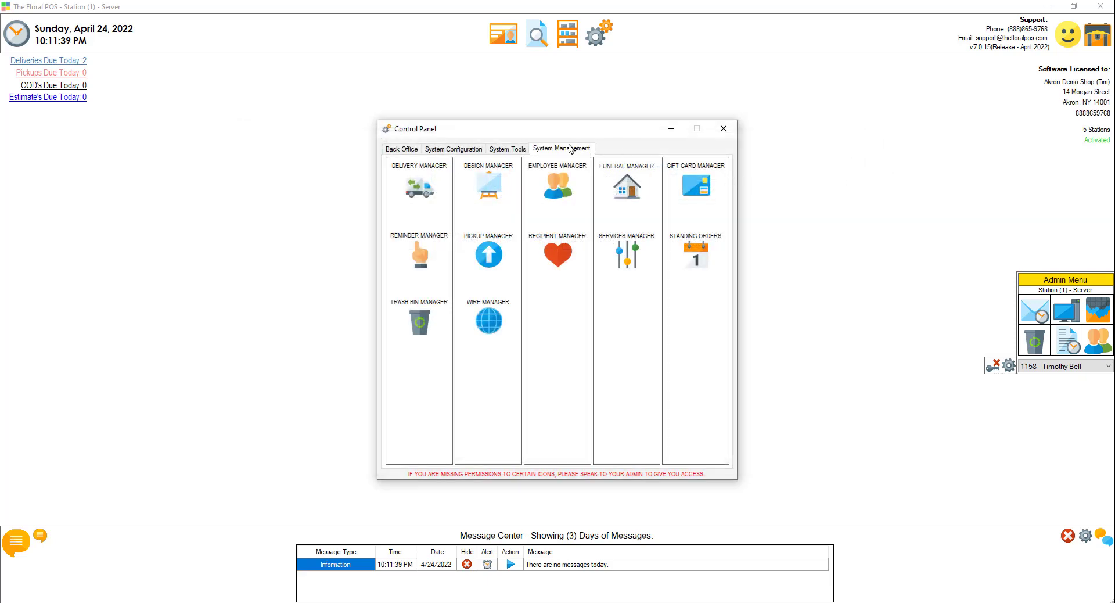
click(631, 272)
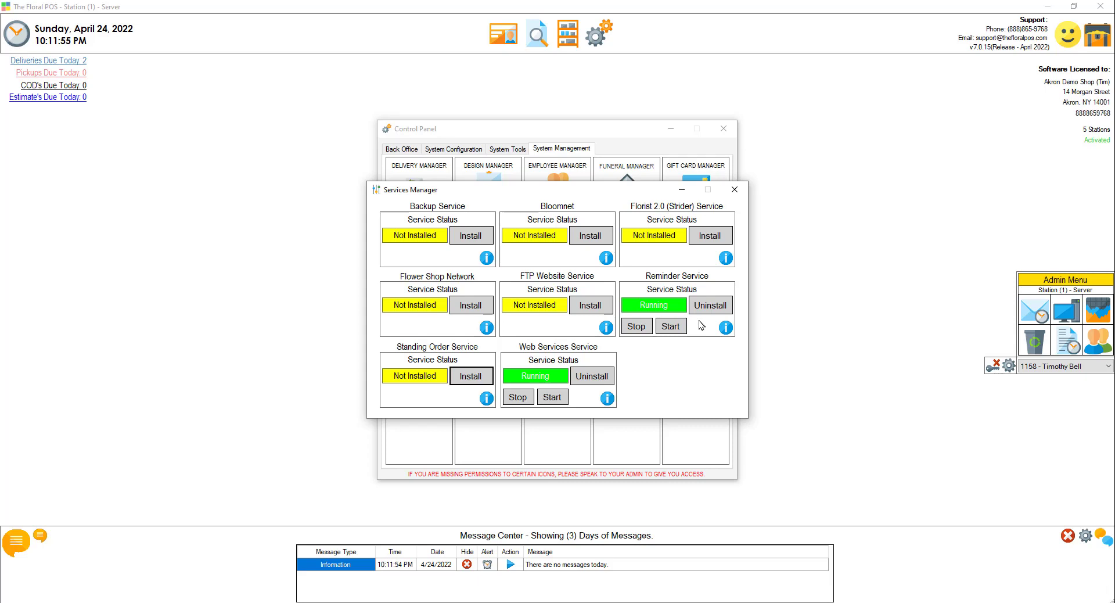
click(735, 190)
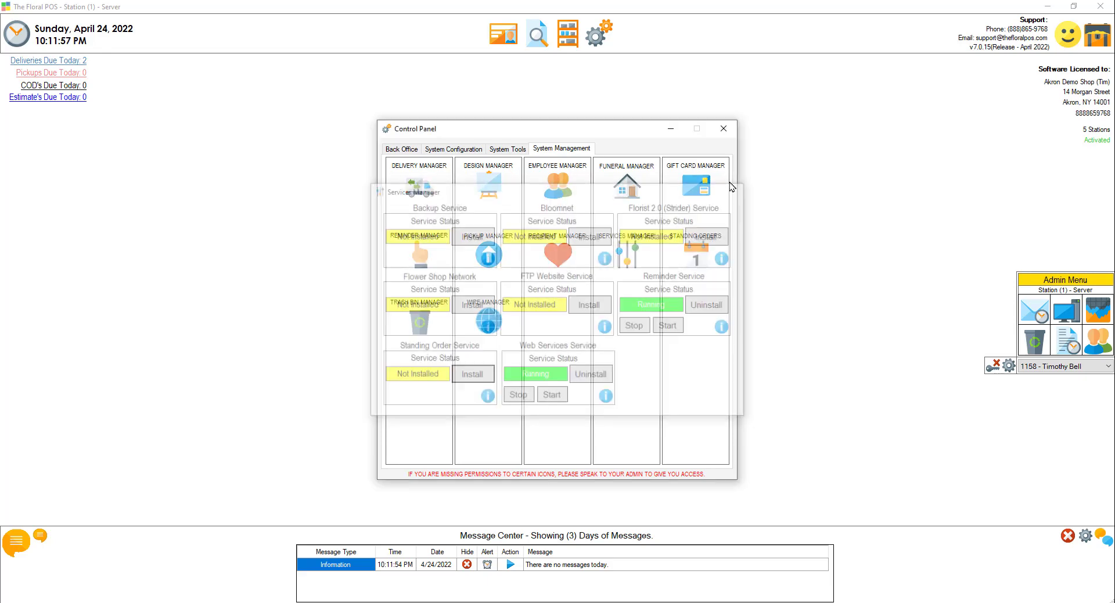
click(723, 129)
Reopen the Reminder Manager and check the run history of the Trash reminder and the birthday reminder
click(603, 34)
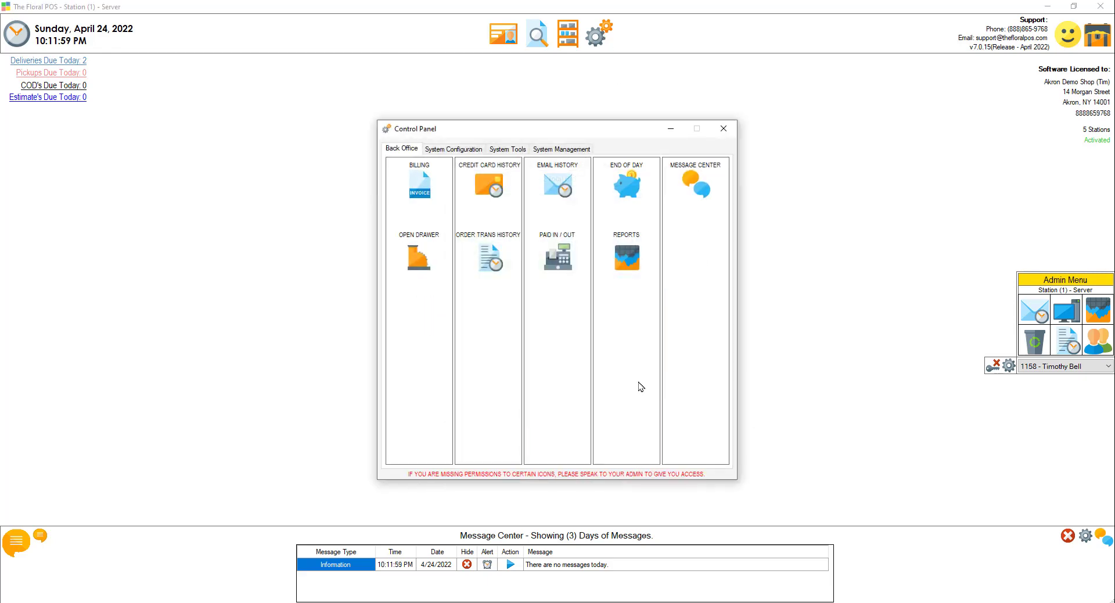
click(561, 148)
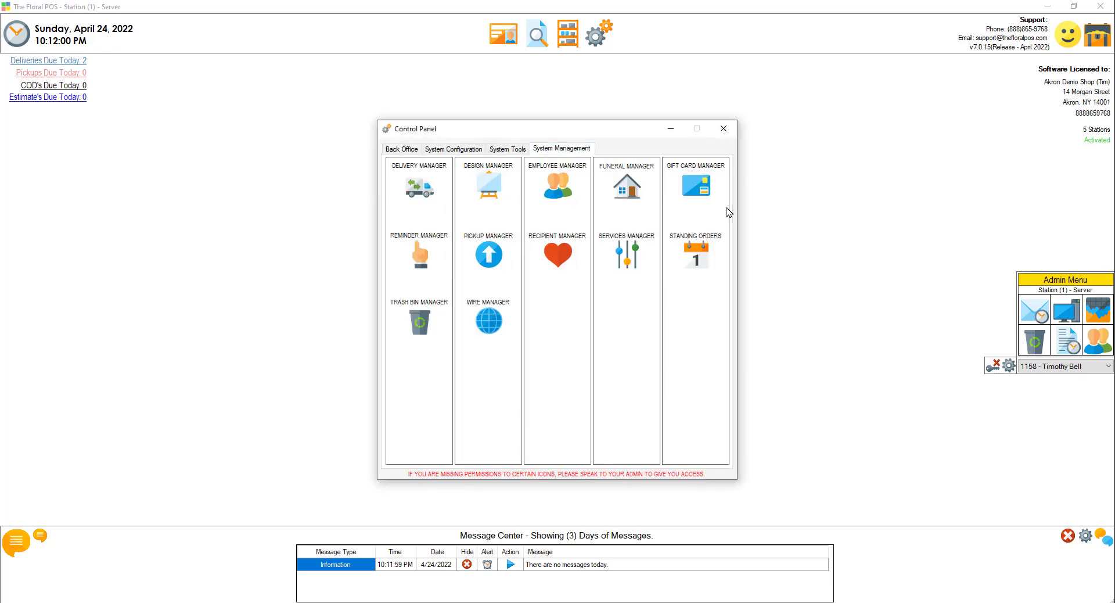
click(416, 254)
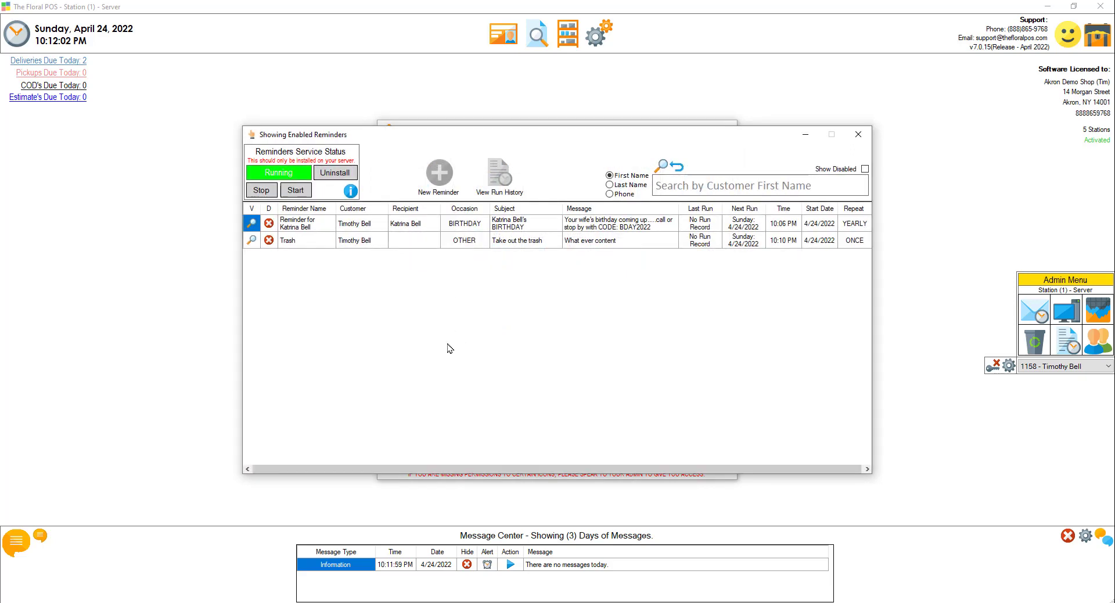
click(448, 243)
click(498, 175)
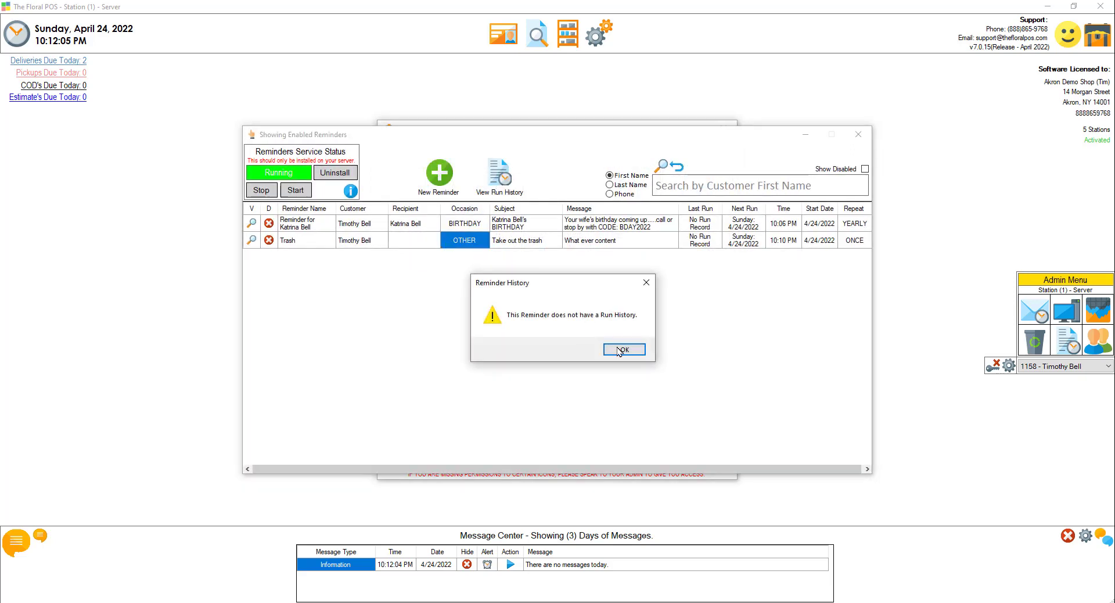
click(619, 350)
click(468, 228)
click(497, 178)
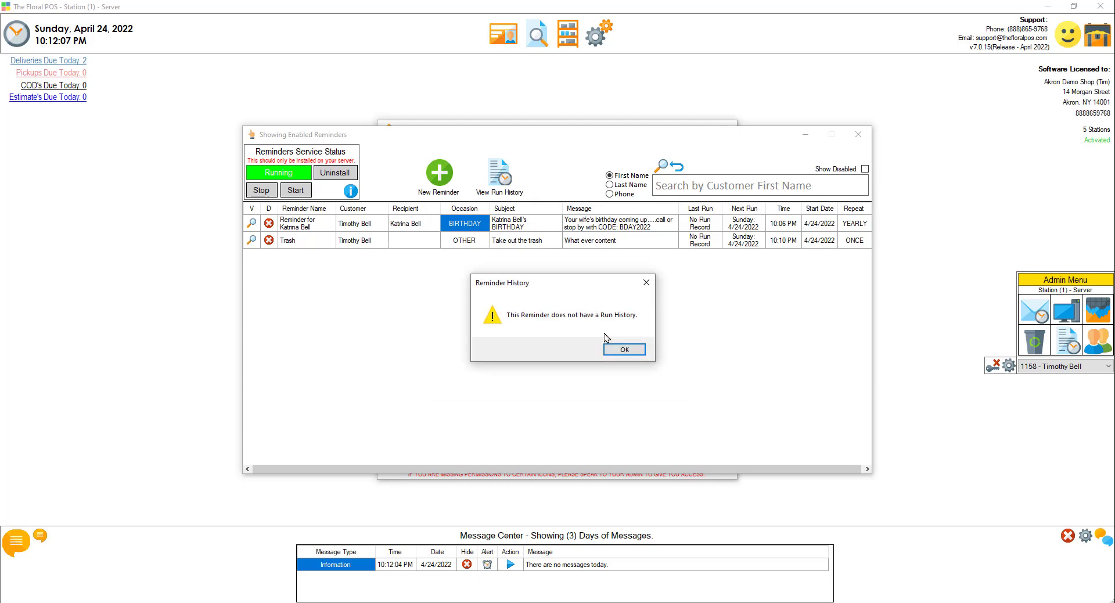
click(616, 351)
Select the Trash reminder in the list, close the Reminder Manager and Control Panel, and return to the main screen
click(467, 246)
click(467, 228)
click(466, 242)
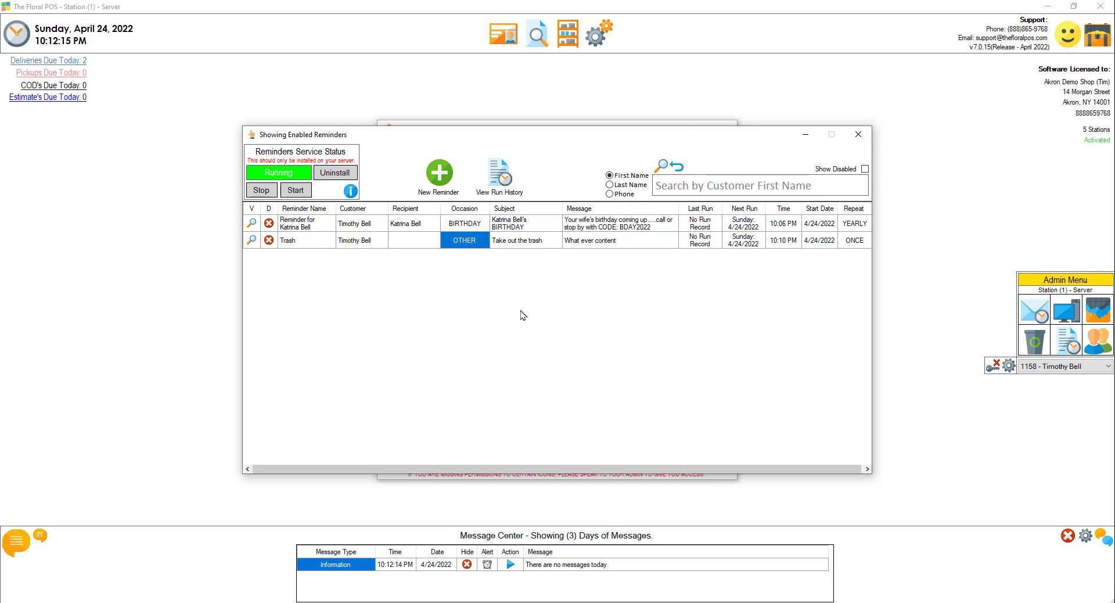
click(858, 134)
drag(569, 136, 543, 131)
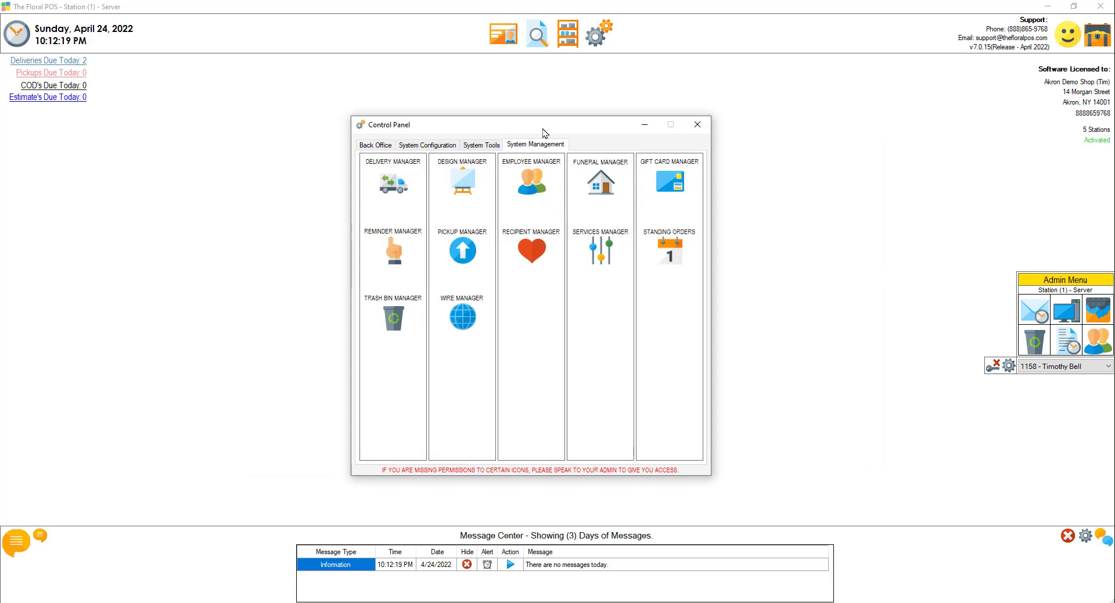
click(697, 125)
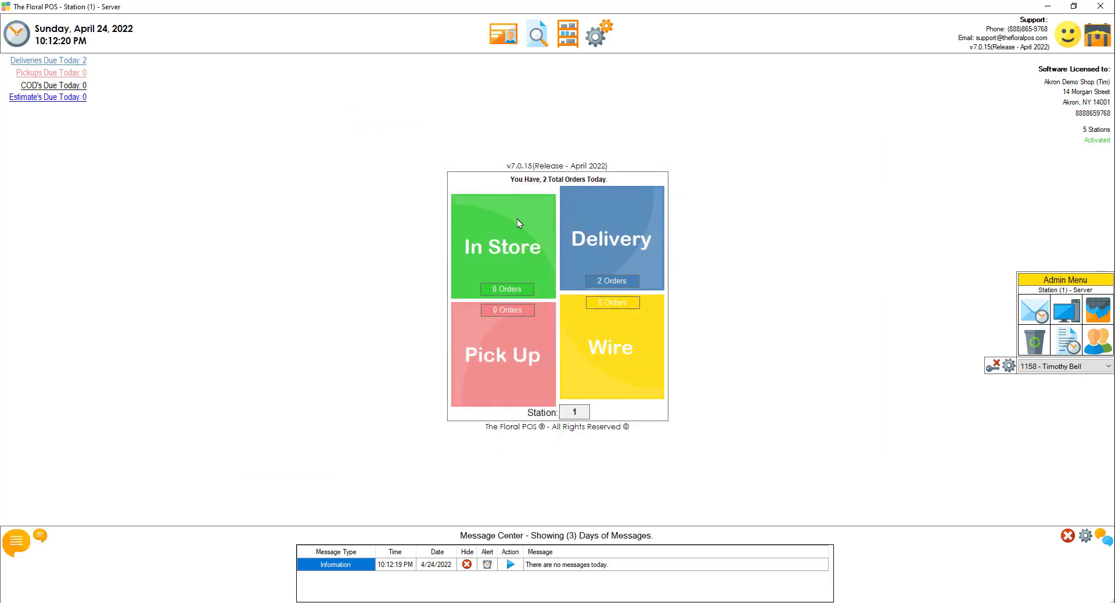
click(516, 34)
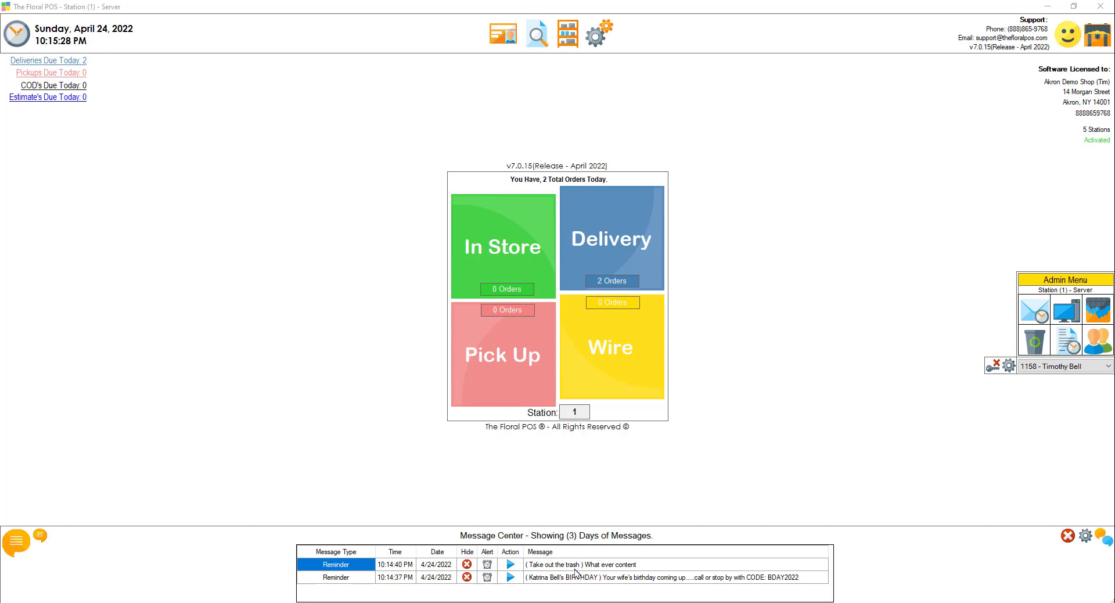
View the birthday reminder and the Trash reminder from their Message Center entries, closing each without changes
click(541, 579)
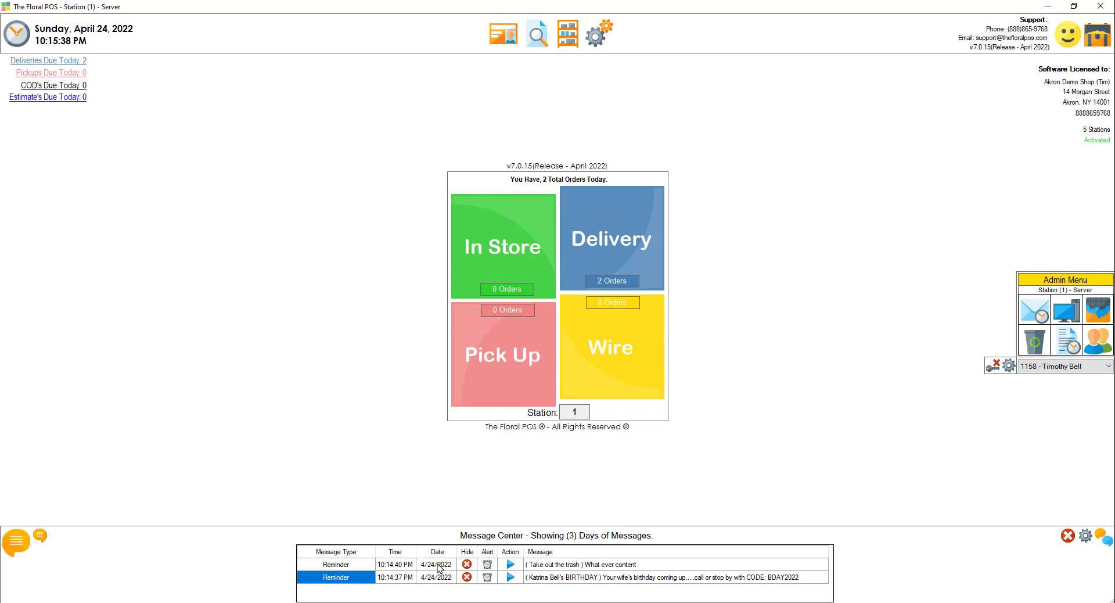
click(511, 577)
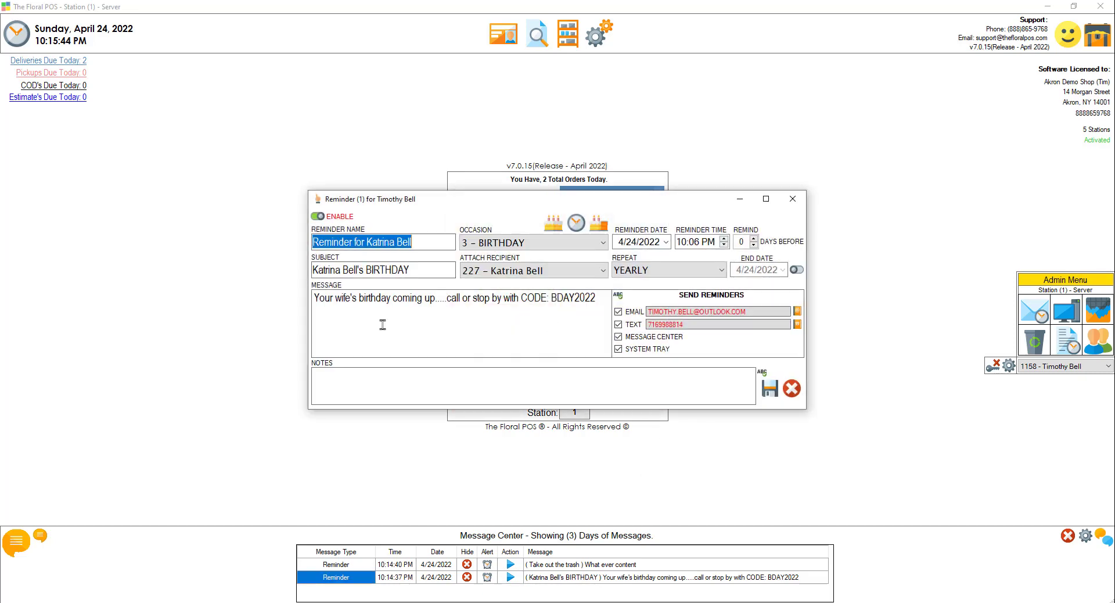
click(792, 198)
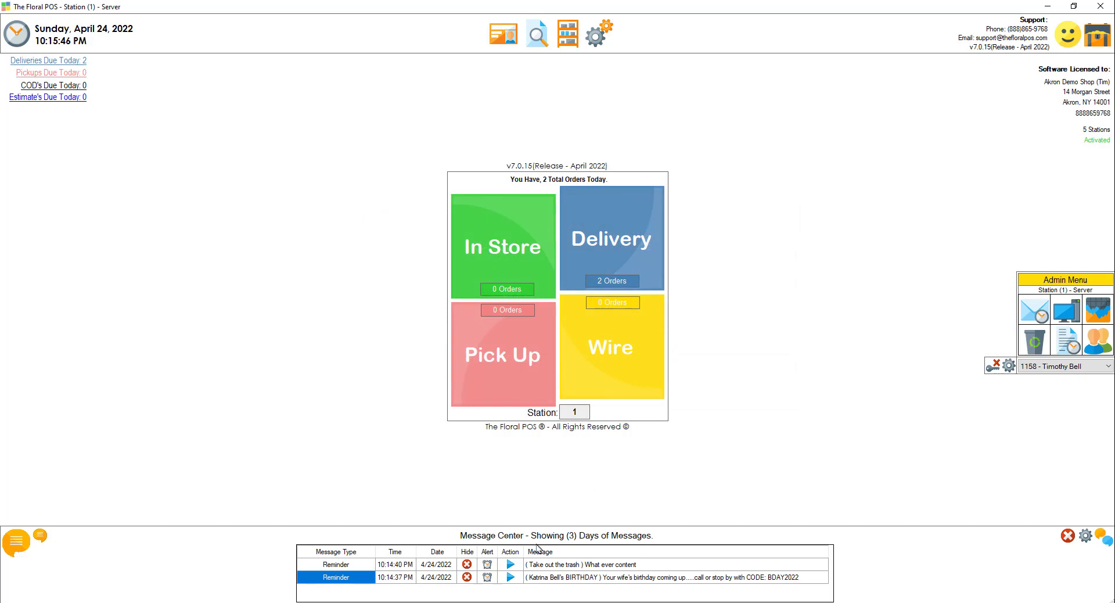
click(511, 564)
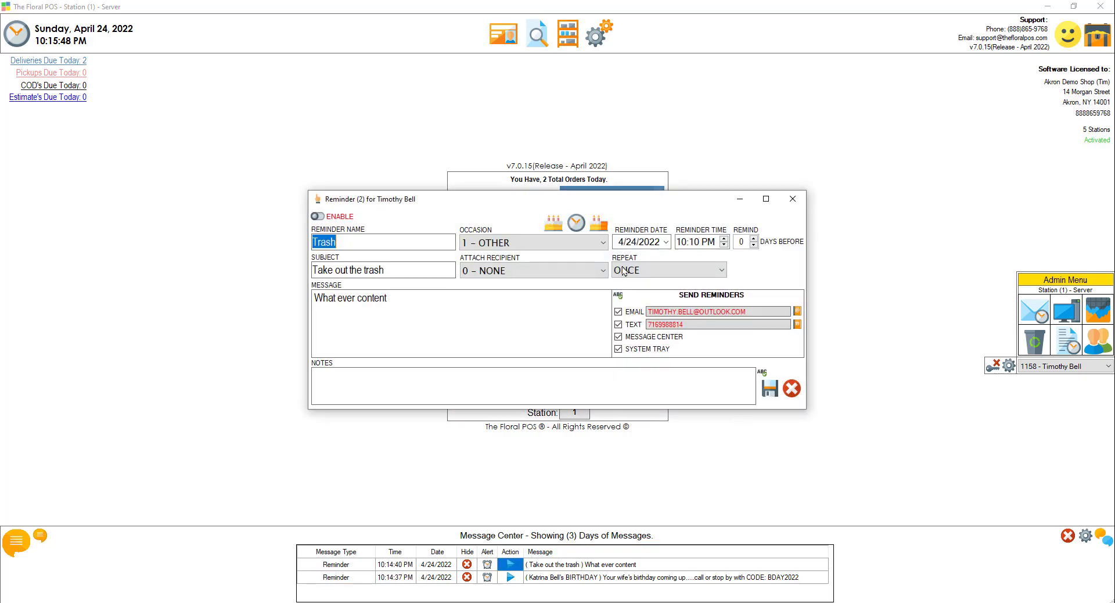
click(793, 198)
Open the Reminder Manager and select the yearly birthday reminder's occasion
click(600, 26)
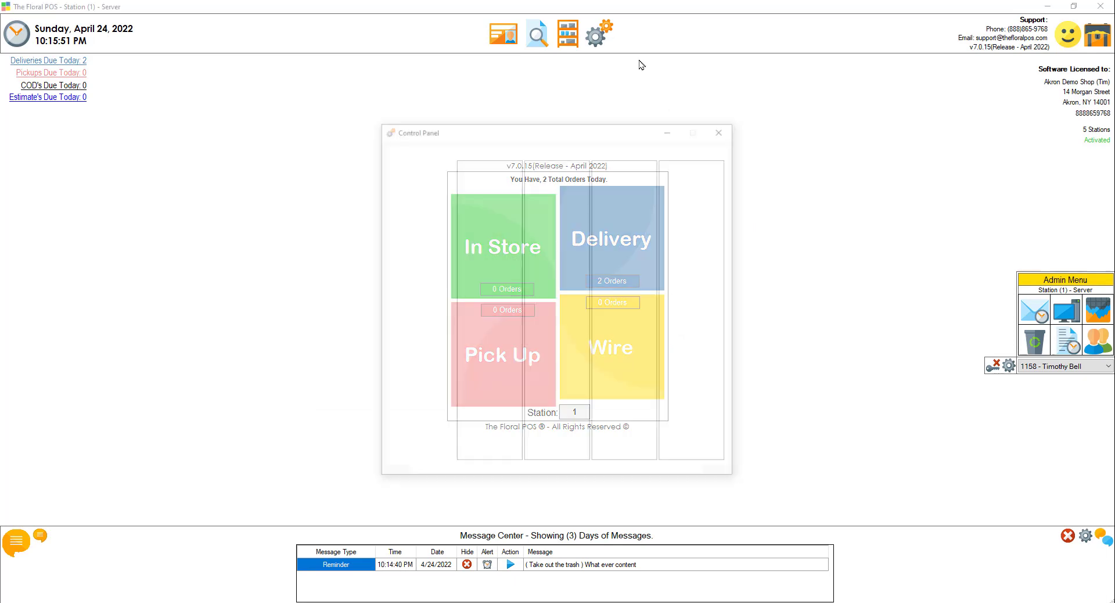
click(564, 149)
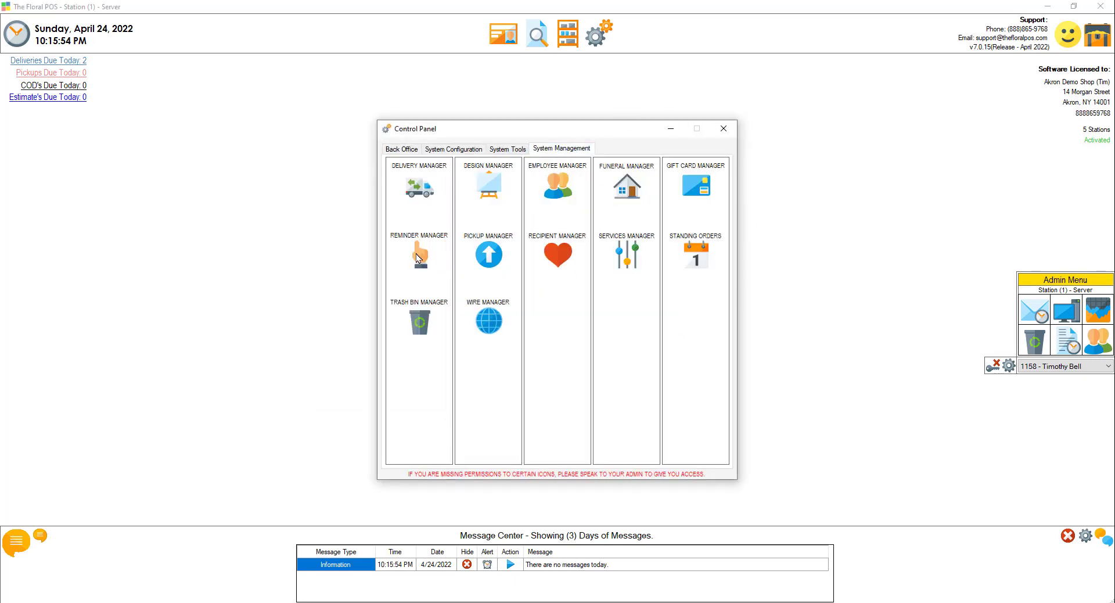
click(421, 255)
click(484, 228)
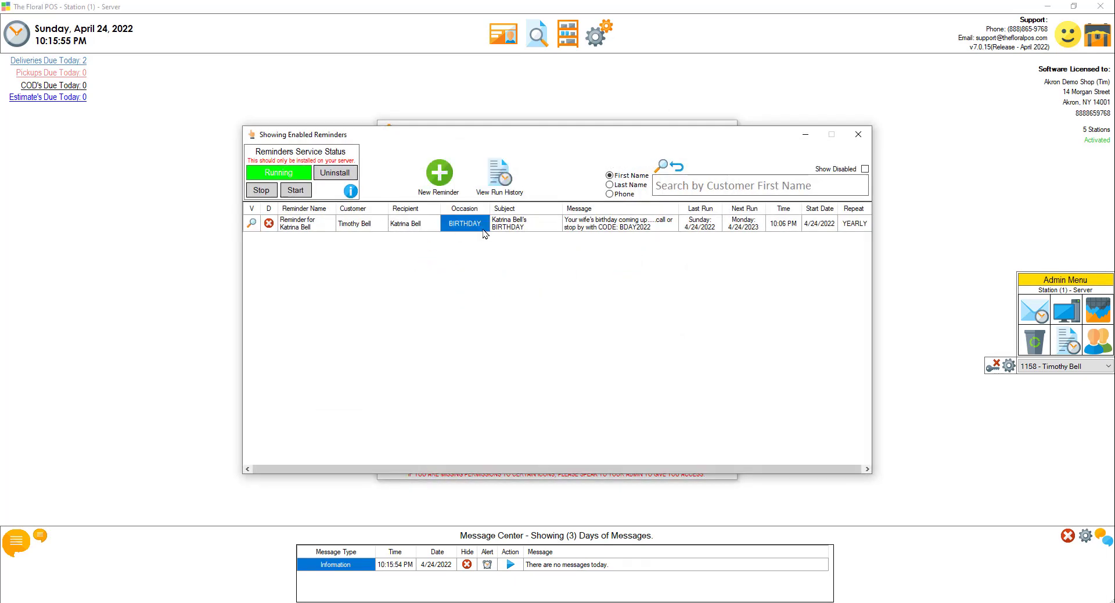
Start a new reminder for the selected customer with "test" as its name, subject and message
click(440, 173)
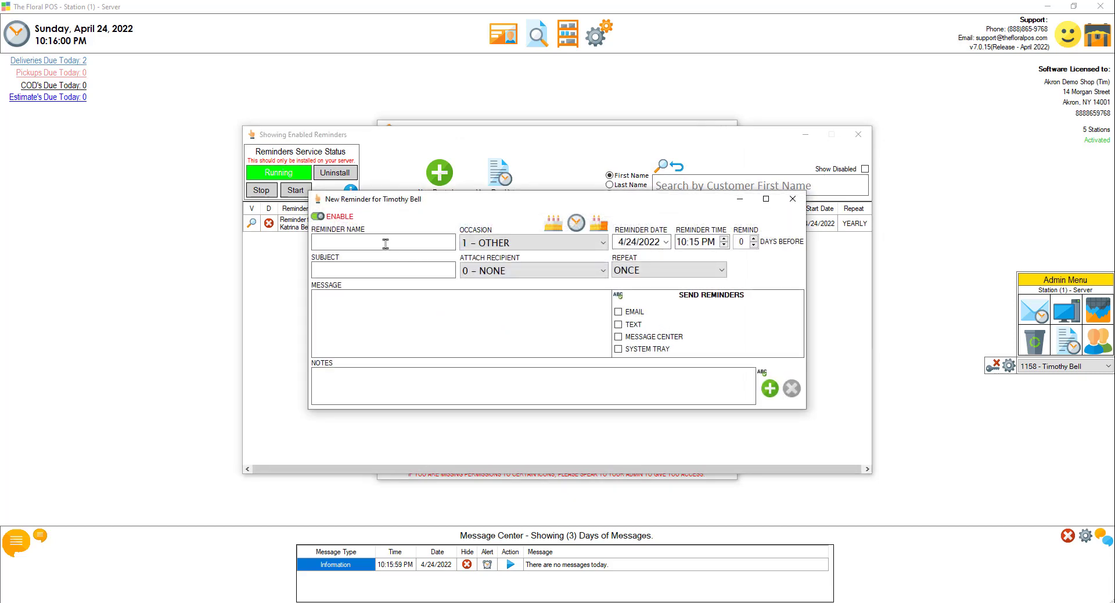
text(test)
click(357, 270)
text(test)
click(364, 298)
text(test)
Set the new reminder's occasion to ANNIVERSARY, attach the customer's recipient and keep the repeat at ONCE
click(502, 244)
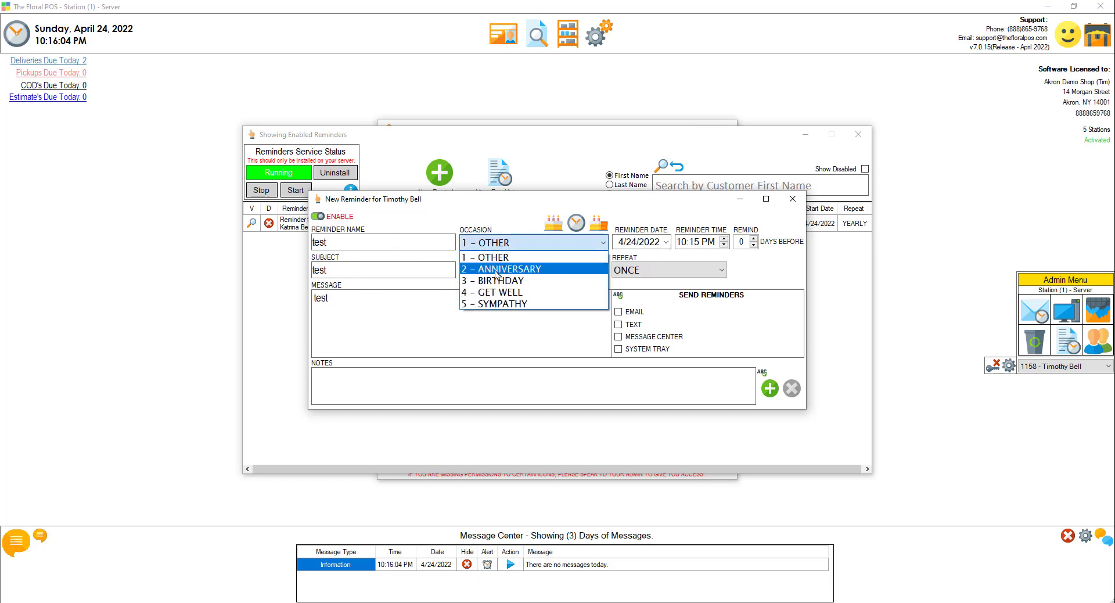
click(494, 267)
click(493, 271)
click(498, 297)
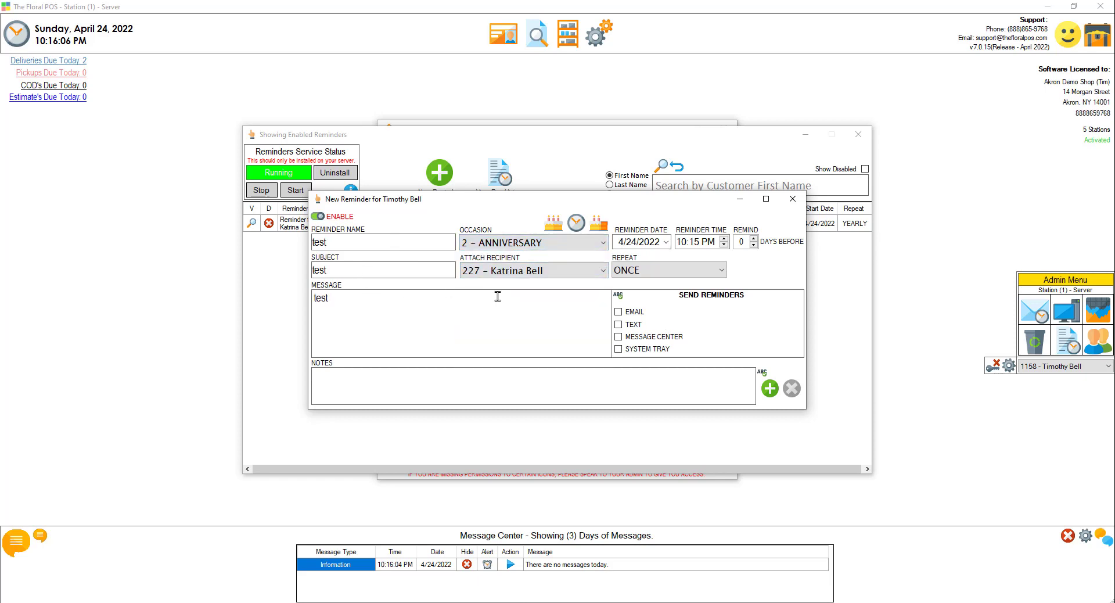
click(523, 271)
click(669, 278)
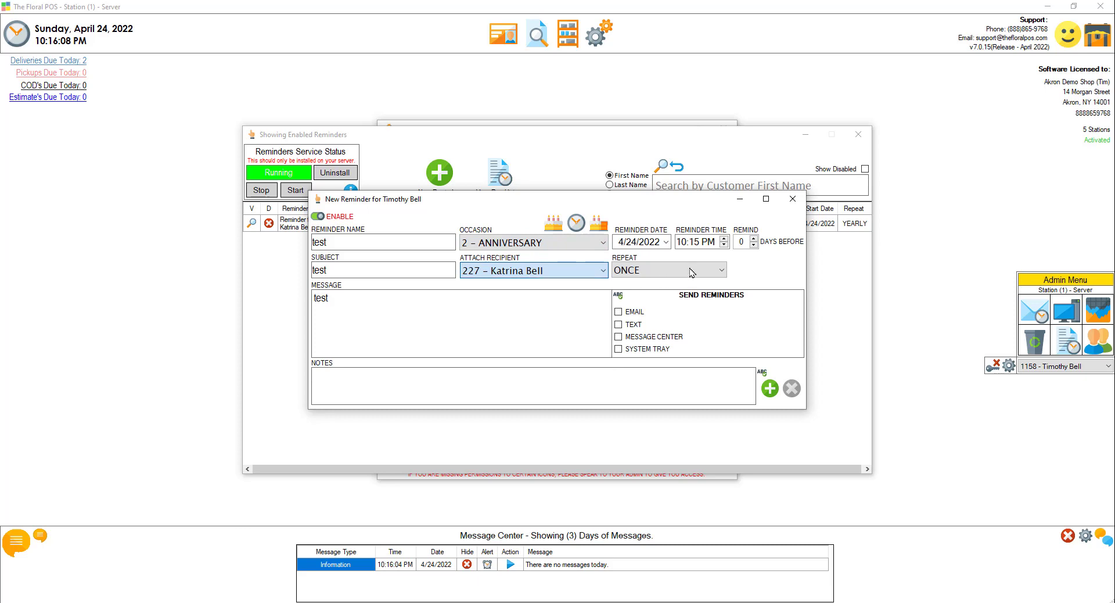
click(700, 270)
click(689, 286)
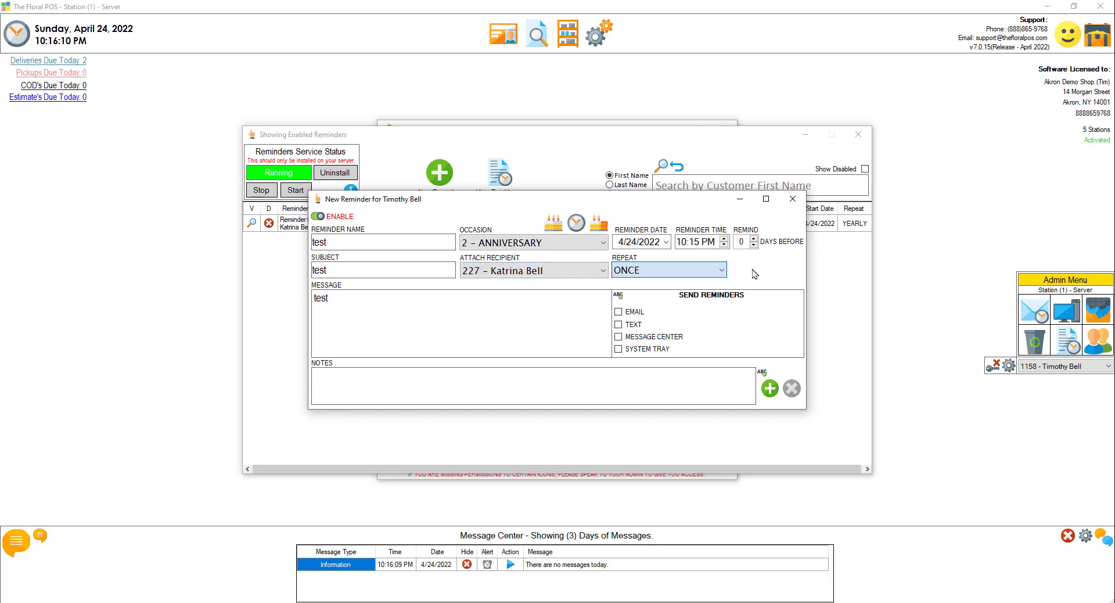
Turn on sending by email and text for the new reminder, toggling each option off and on
click(634, 313)
click(633, 328)
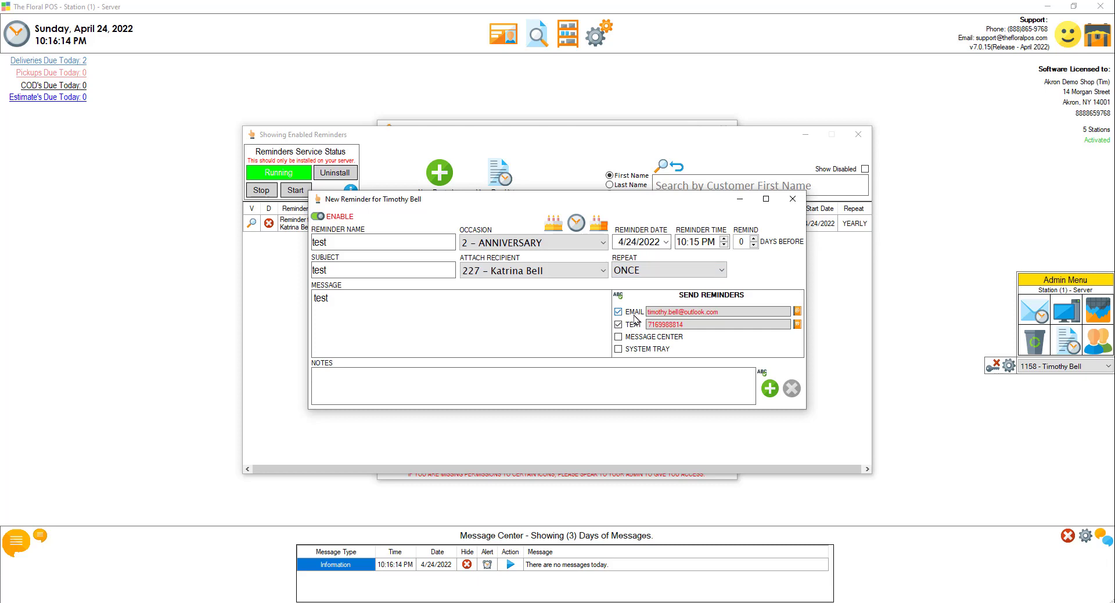
click(633, 315)
click(633, 315)
click(634, 314)
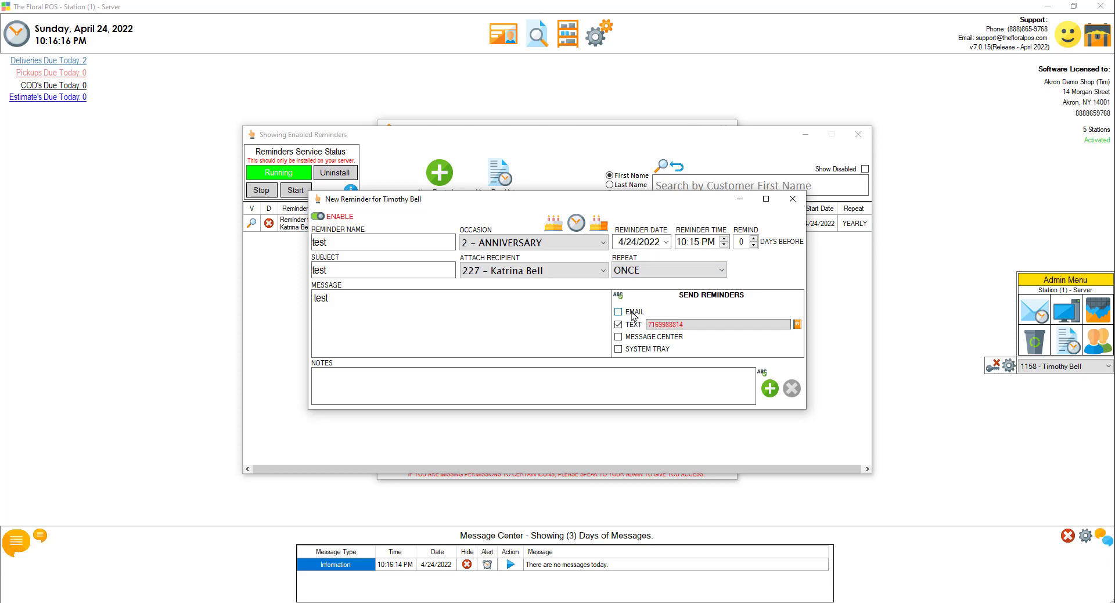
click(633, 315)
click(627, 330)
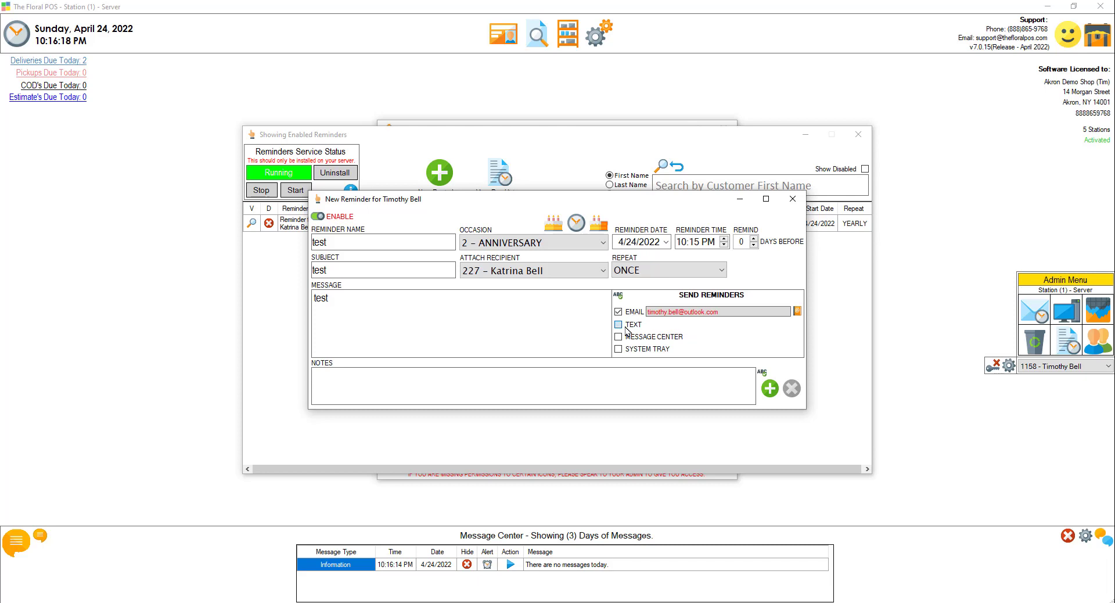
click(626, 330)
click(627, 330)
click(627, 330)
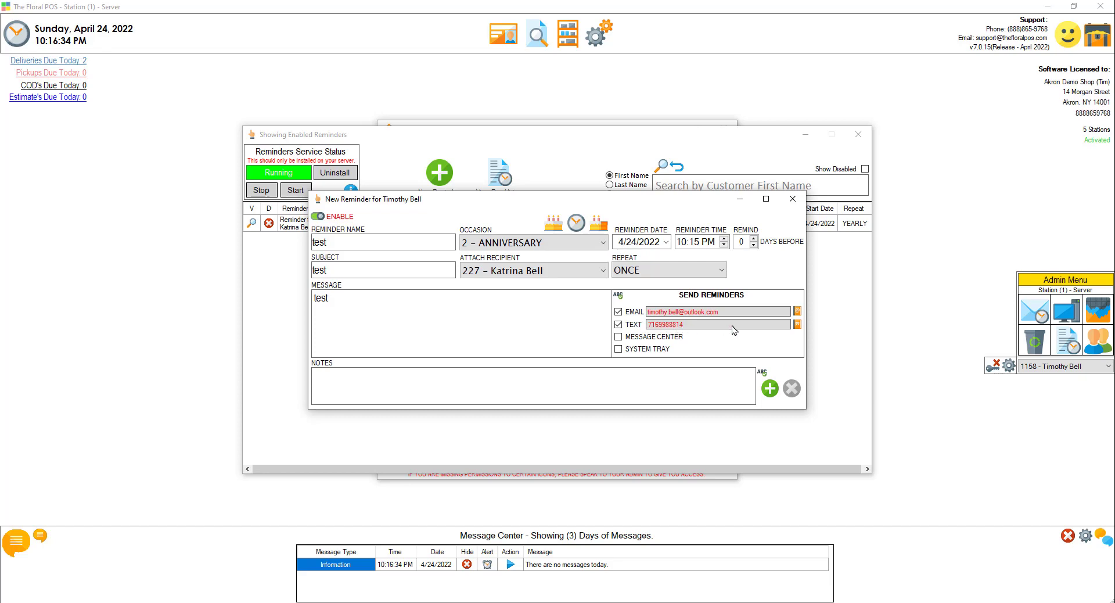
Choose the customer's default mobile number from the Phone Book as the reminder's text number
click(797, 324)
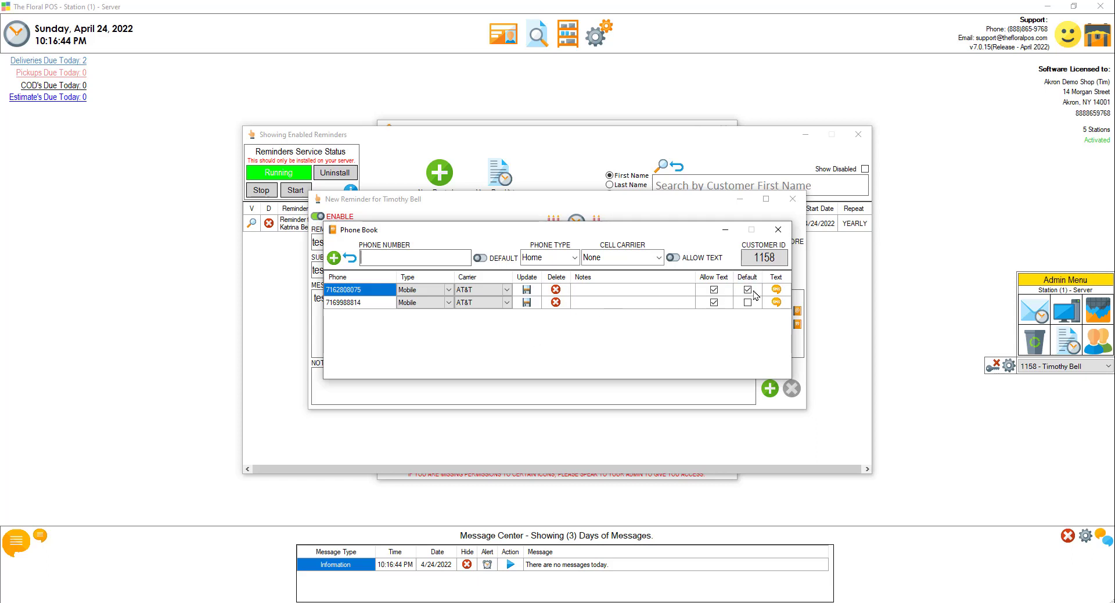
click(342, 303)
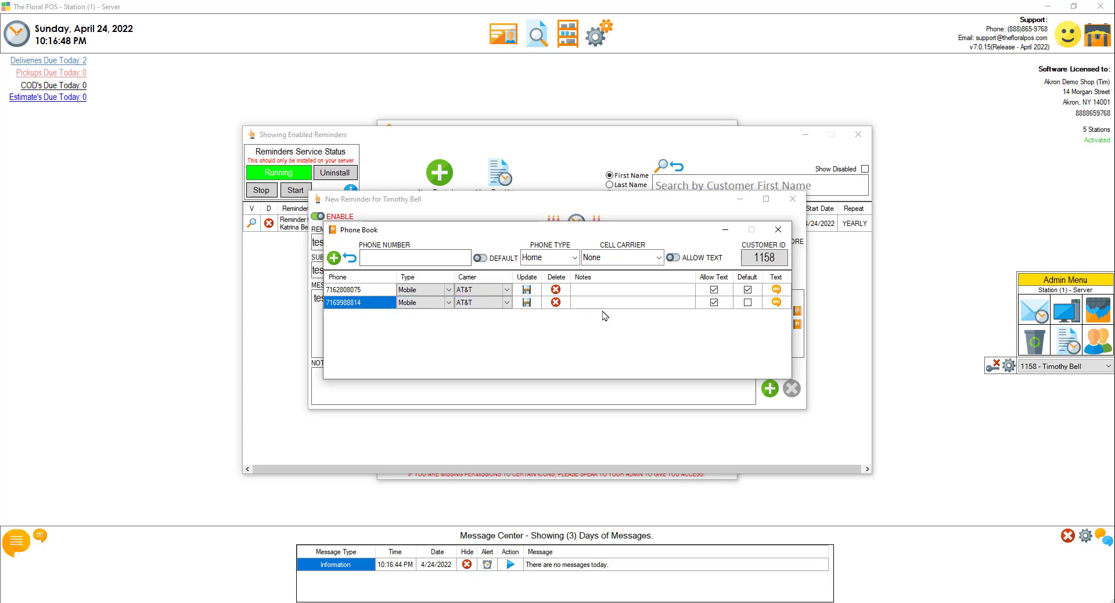
click(357, 291)
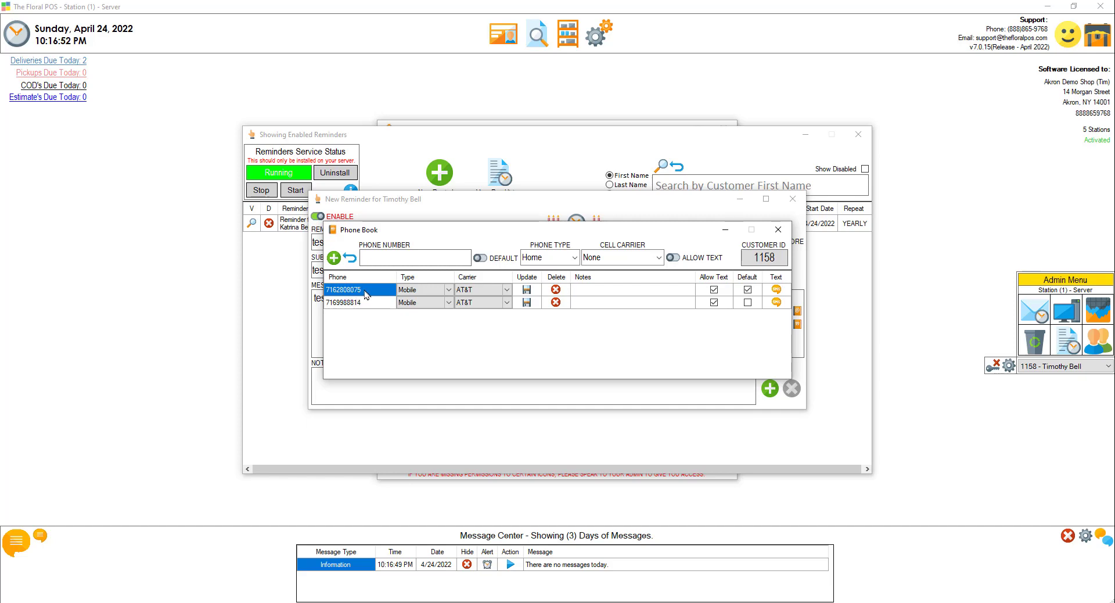
click(779, 230)
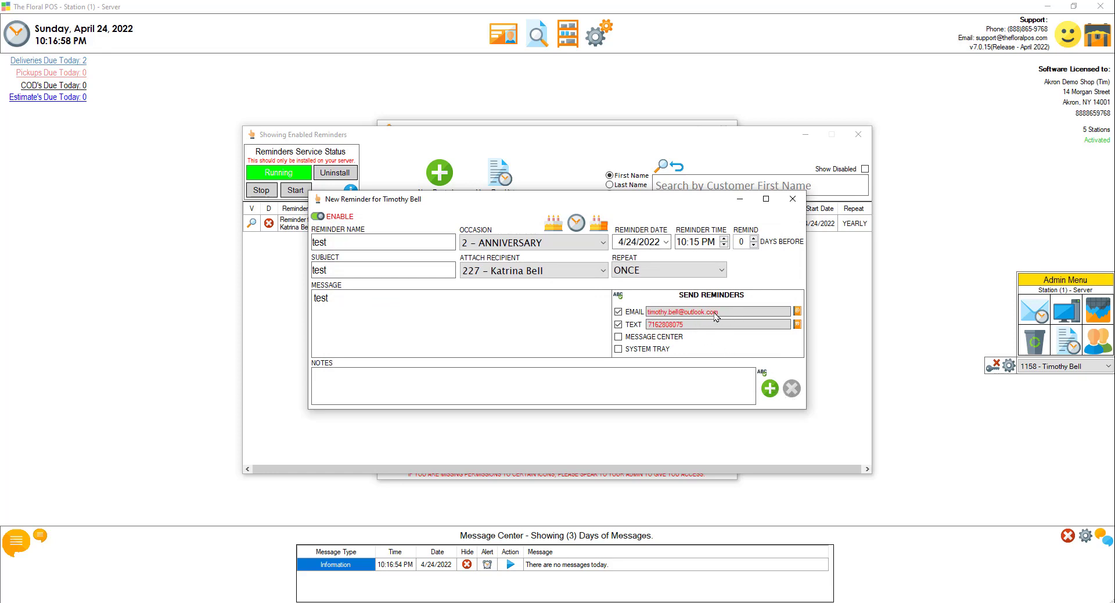
Choose the customer's default email from the Email Address Book as the reminder's email address
click(797, 311)
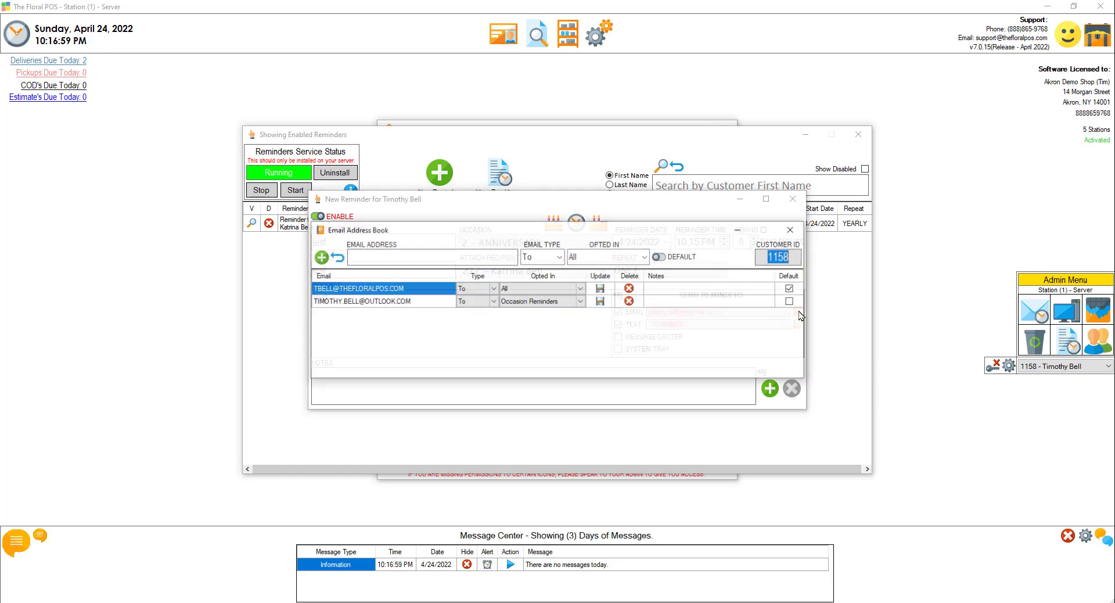
click(402, 301)
click(400, 293)
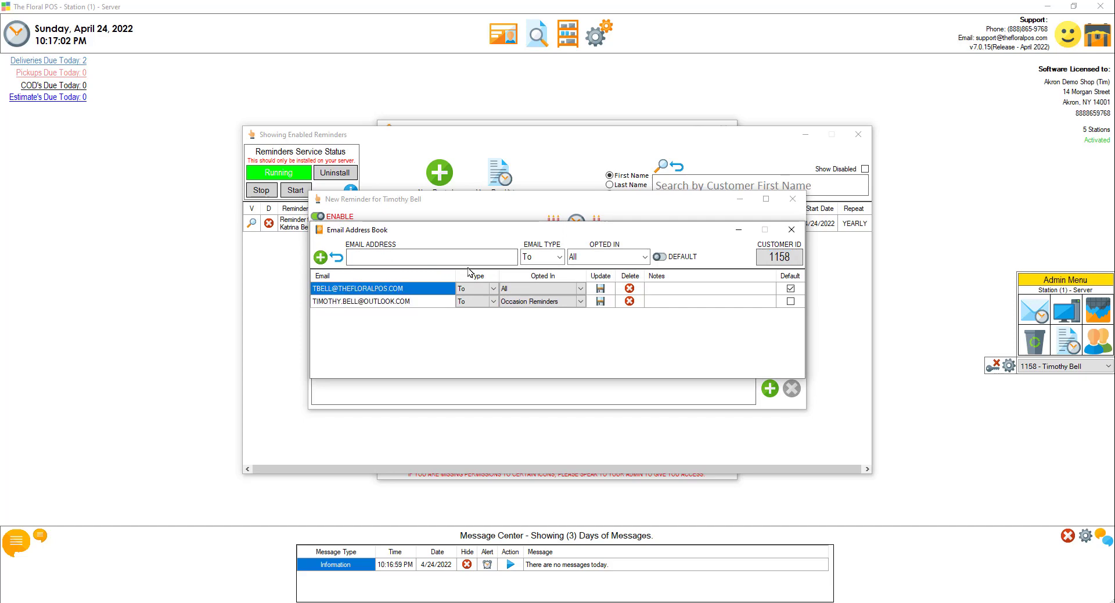
click(791, 230)
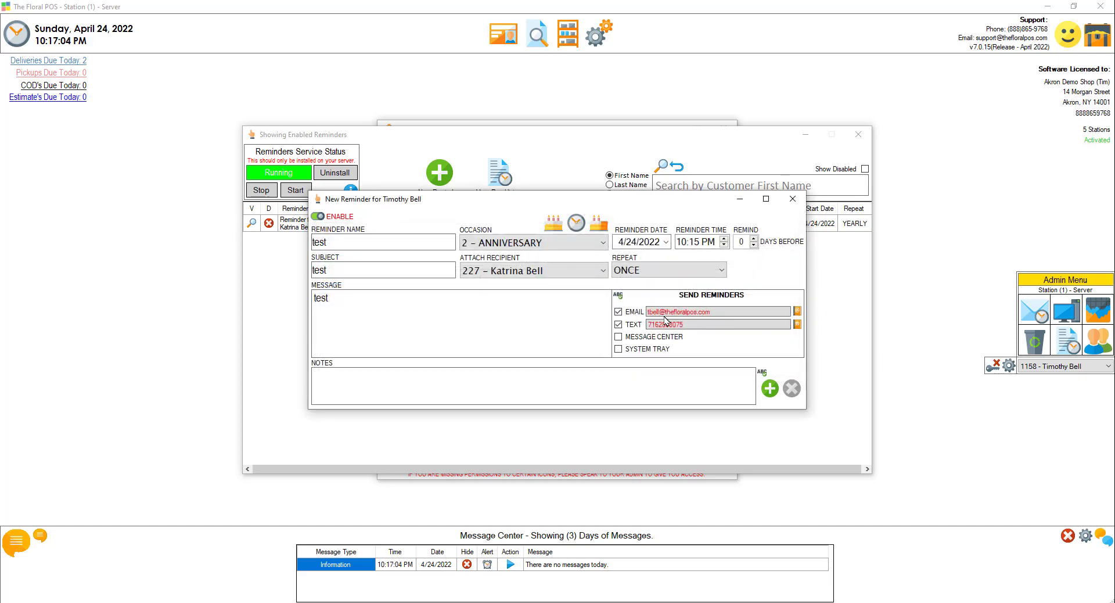
Save the new test reminder and point out the entries in the customer's enabled reminders list
click(773, 389)
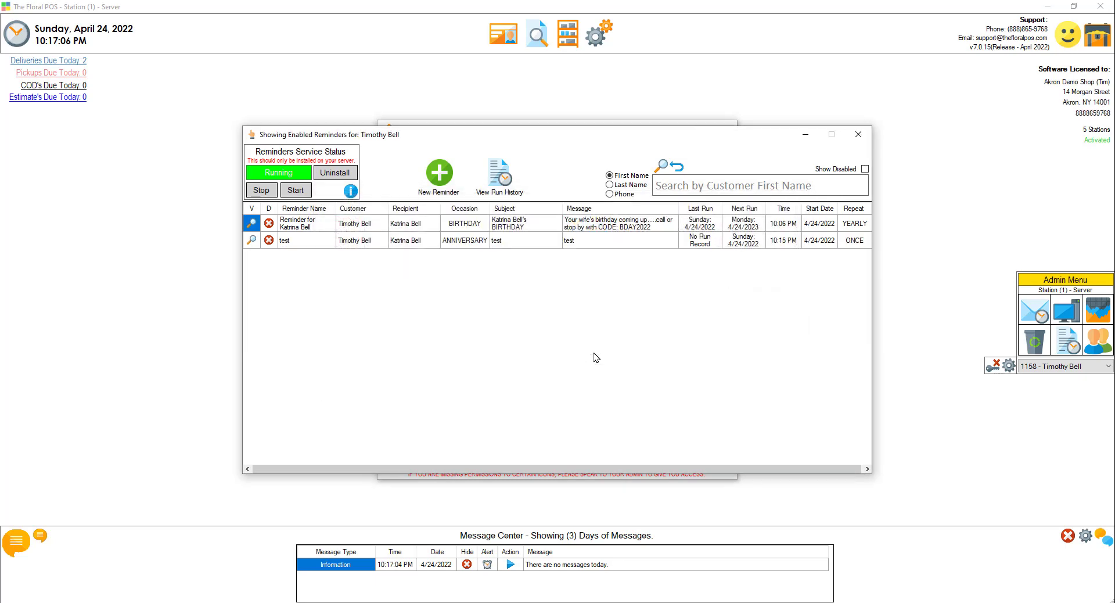
click(360, 243)
click(310, 229)
click(352, 224)
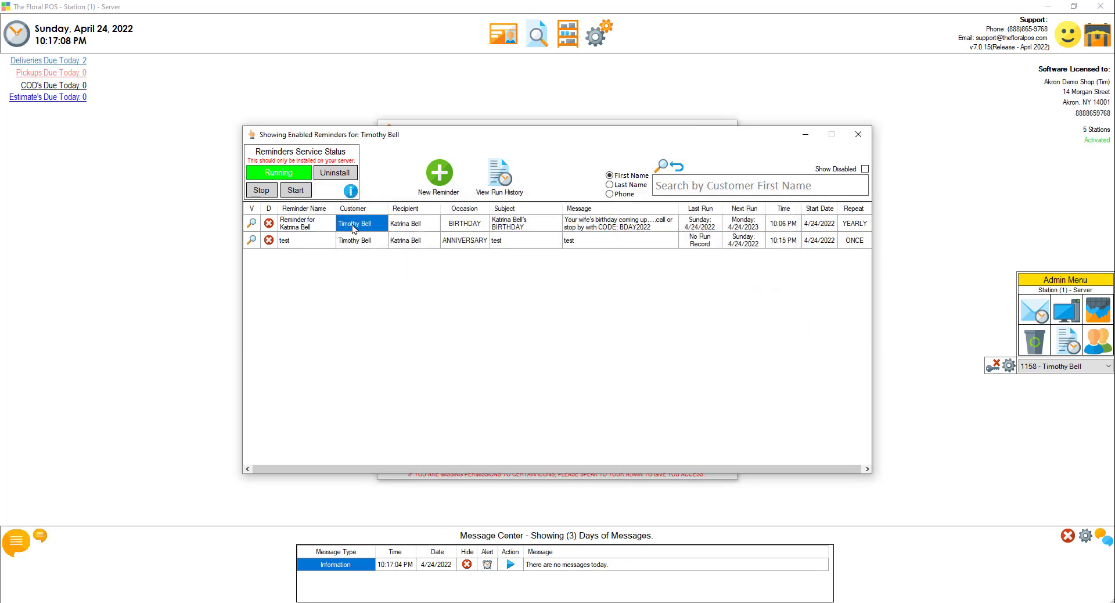
Open the saved test reminder to review its email and text contacts, and close it unchanged
click(308, 227)
click(312, 244)
click(252, 240)
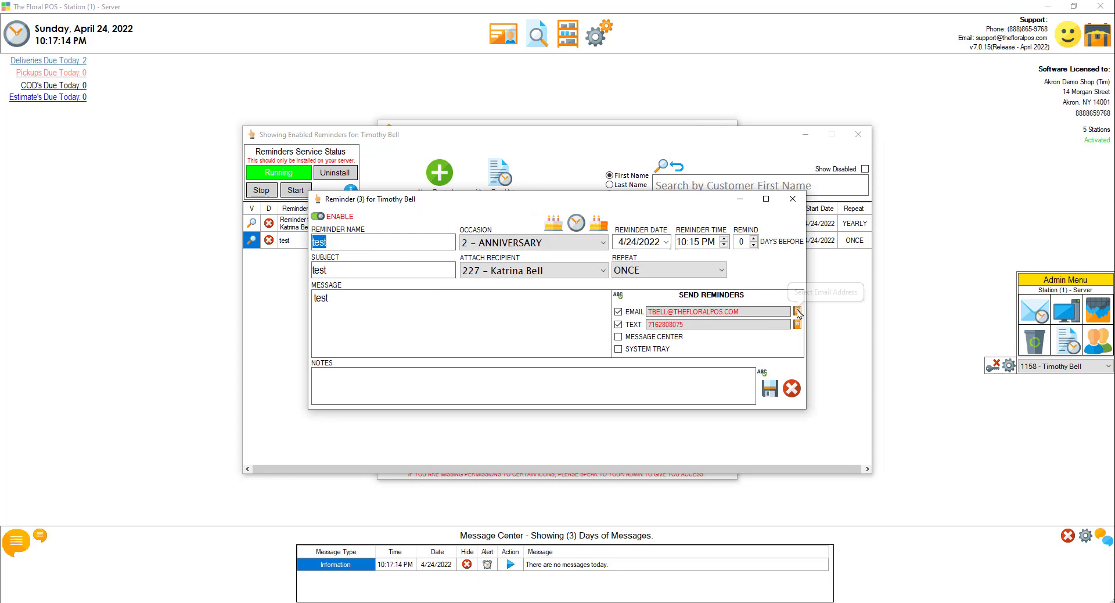
click(793, 199)
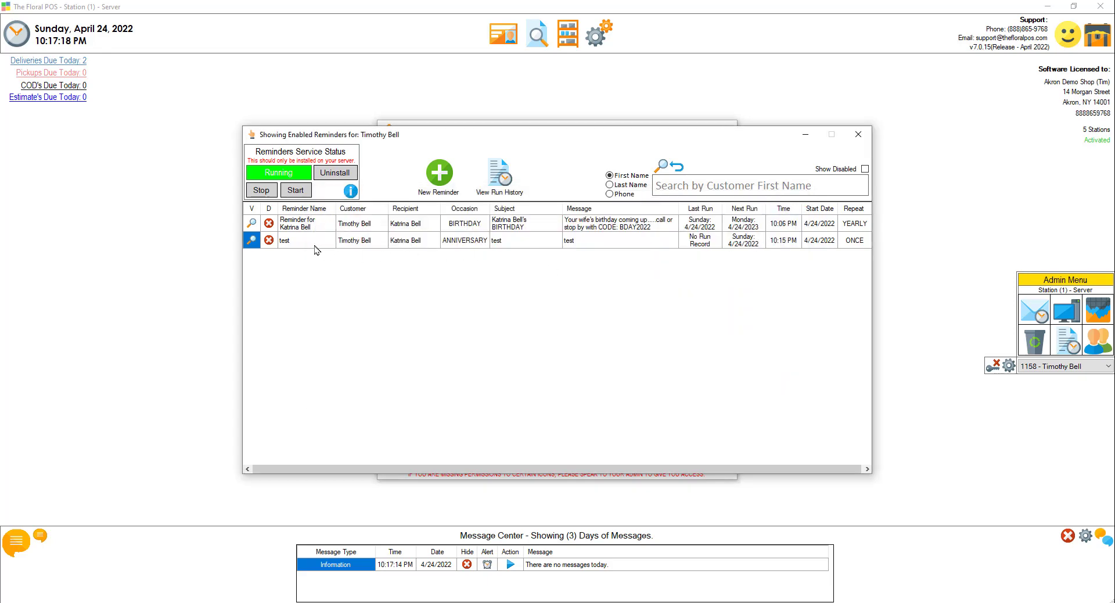
Delete the test reminder, confirm the deletion, and close the reminders list and the Control Panel
click(270, 242)
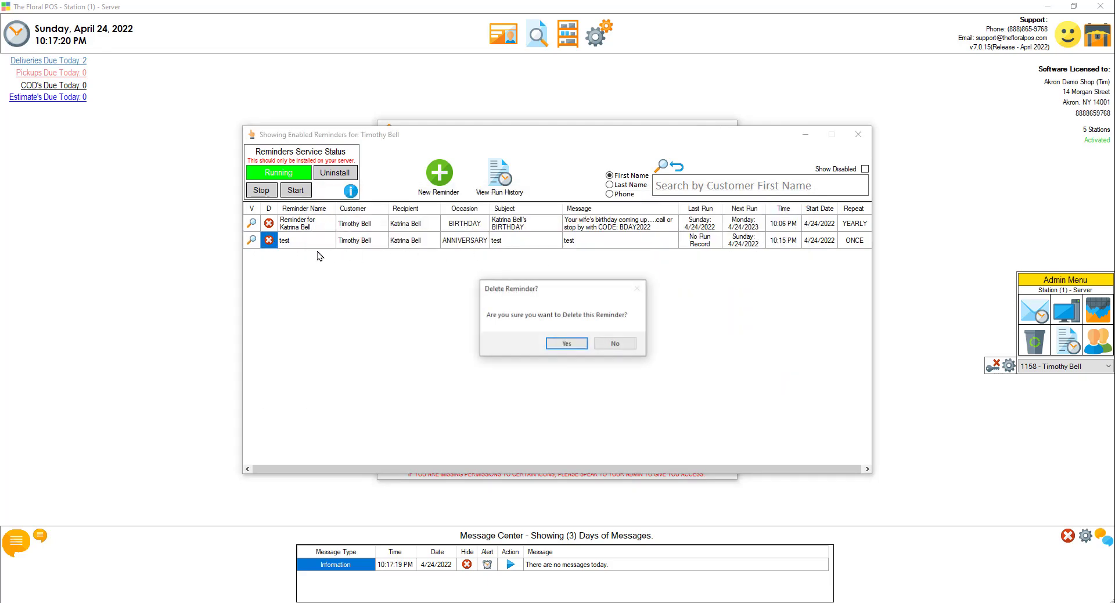
click(562, 343)
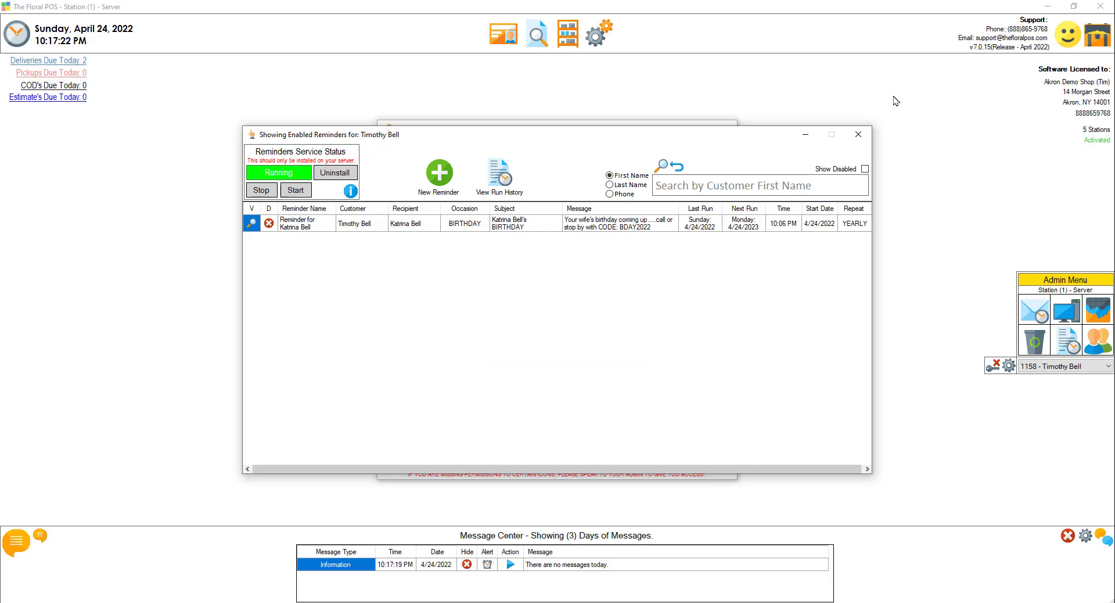
click(858, 134)
click(724, 128)
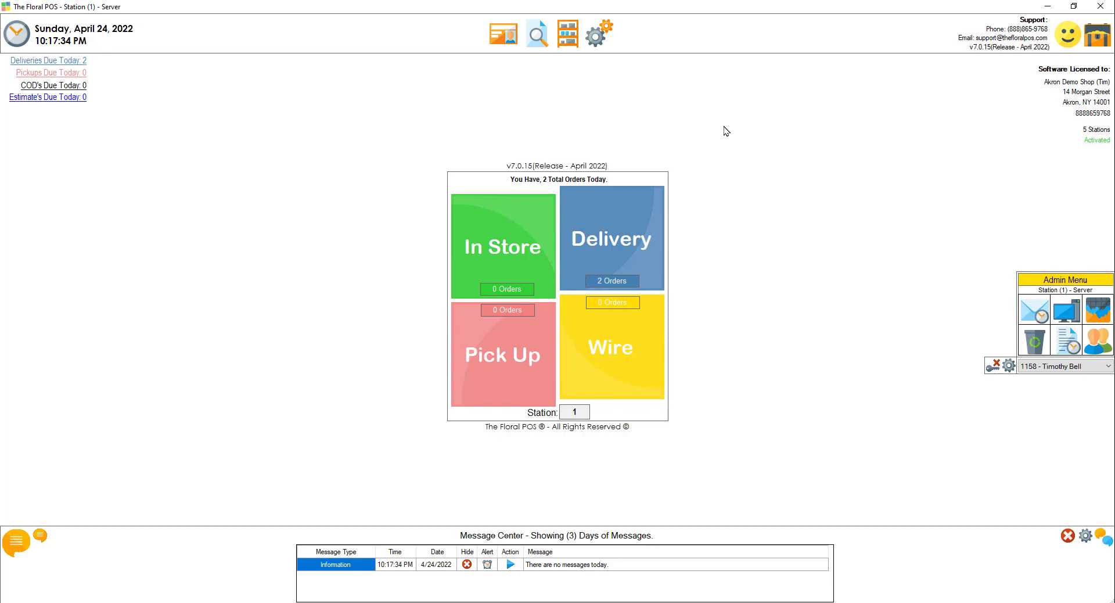
Start a new reminder in the Reminder Manager for the existing birthday reminder's customer, with the occasion set to ANNIVERSARY
click(596, 41)
click(561, 148)
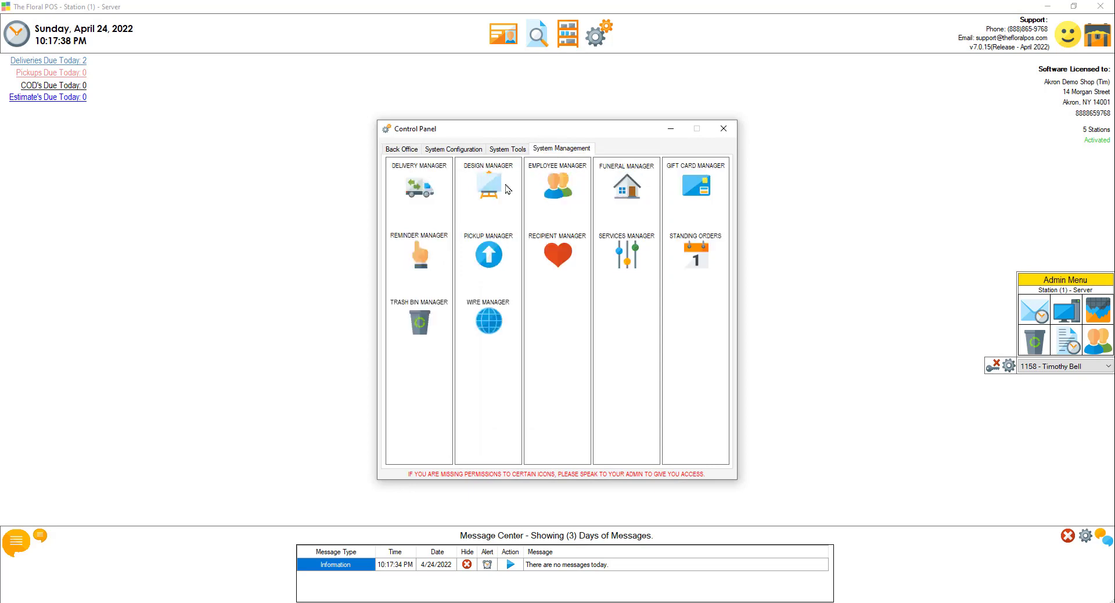
click(421, 256)
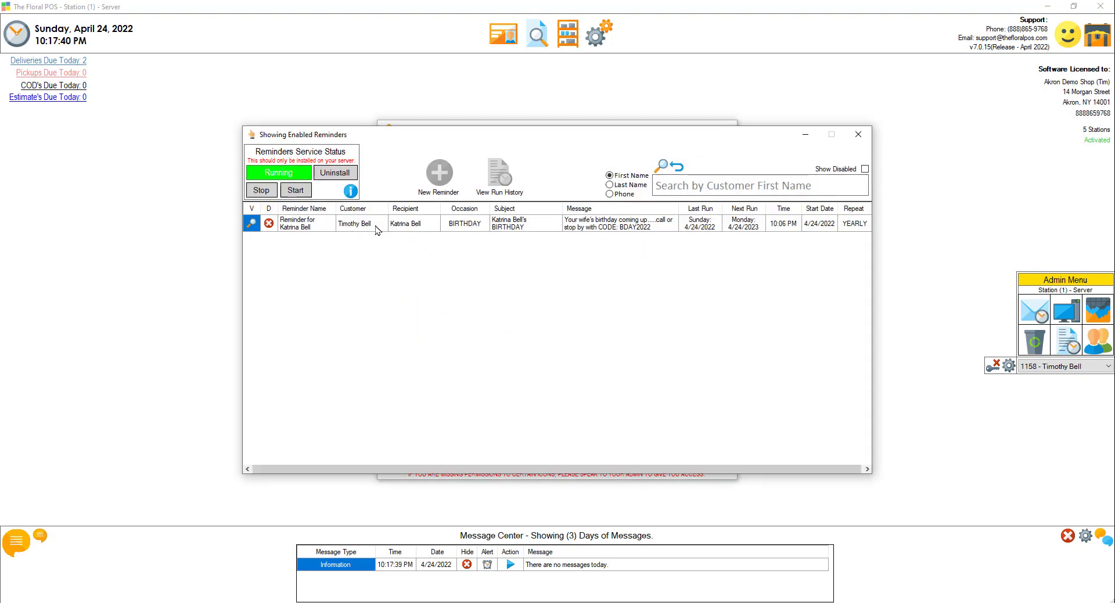
click(436, 226)
click(440, 173)
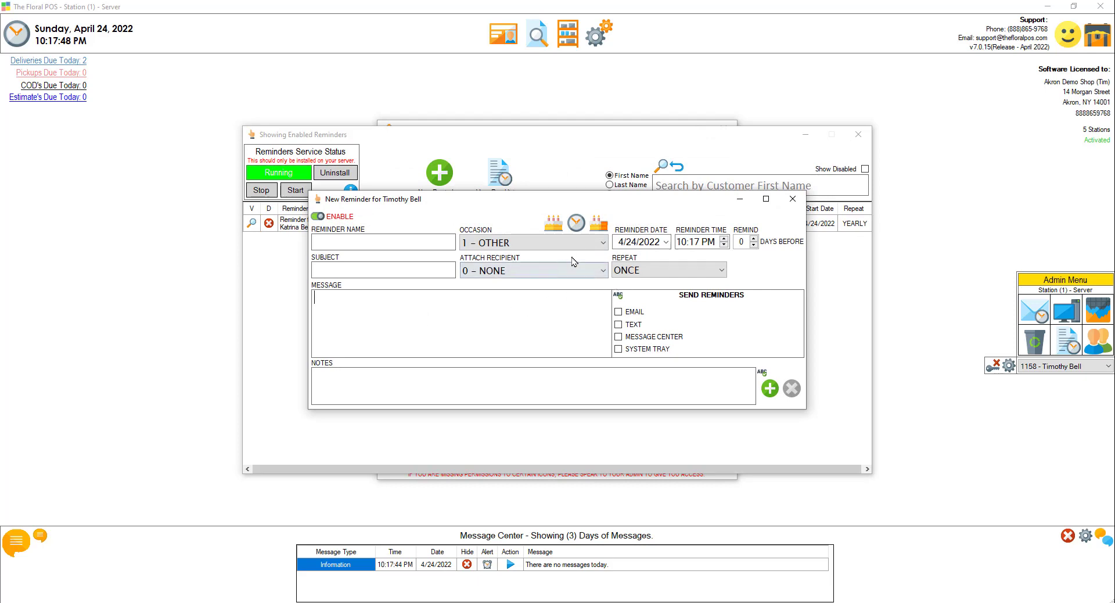
click(599, 246)
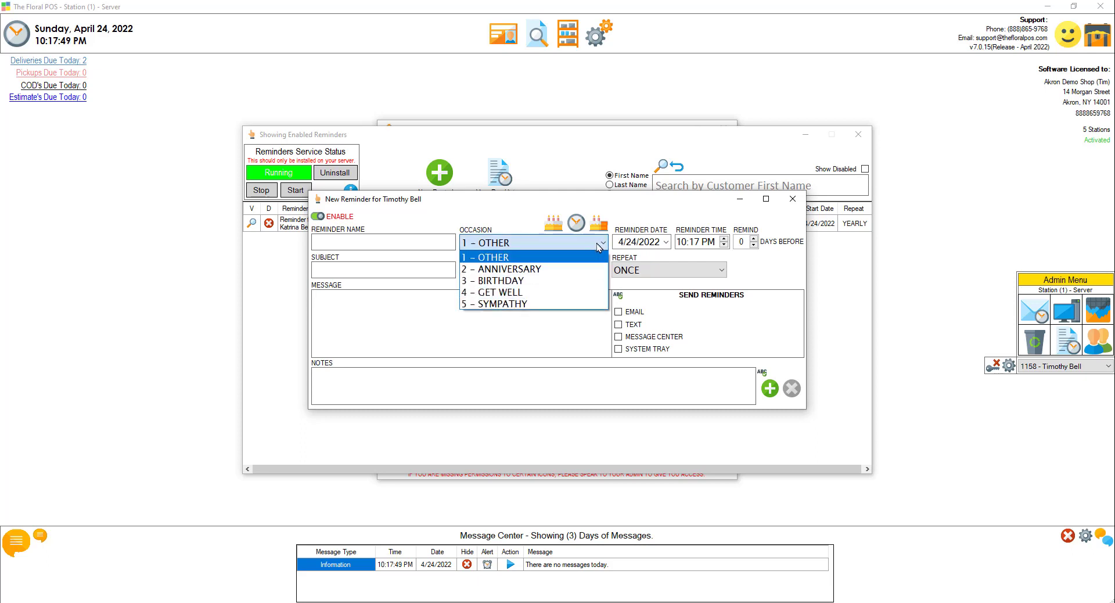
click(567, 268)
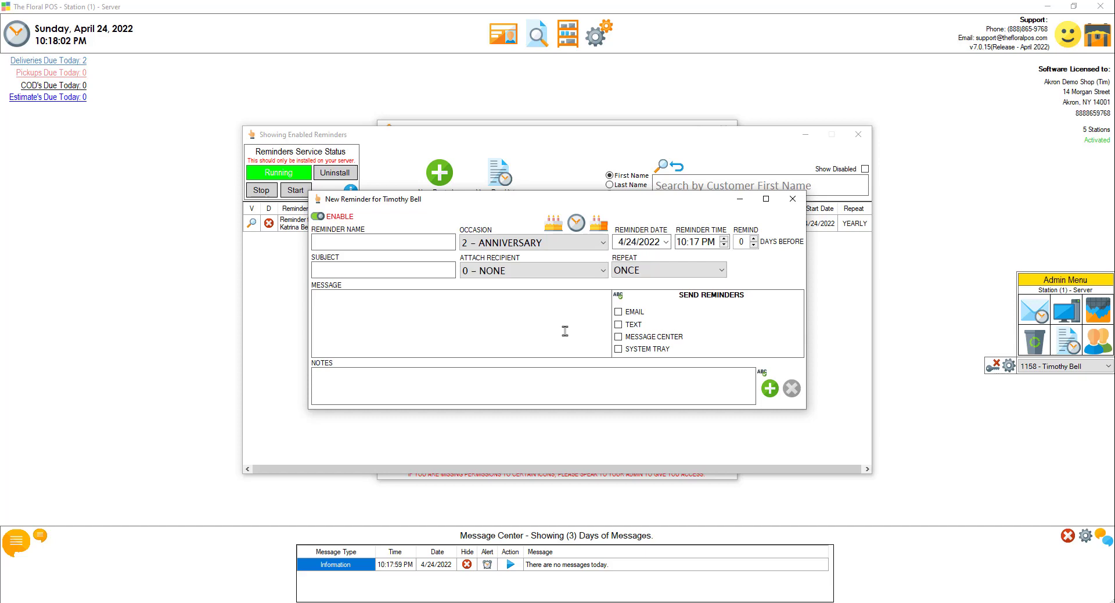
Discard the unsaved anniversary reminder and close the Reminder Manager and the Control Panel
click(792, 199)
click(858, 134)
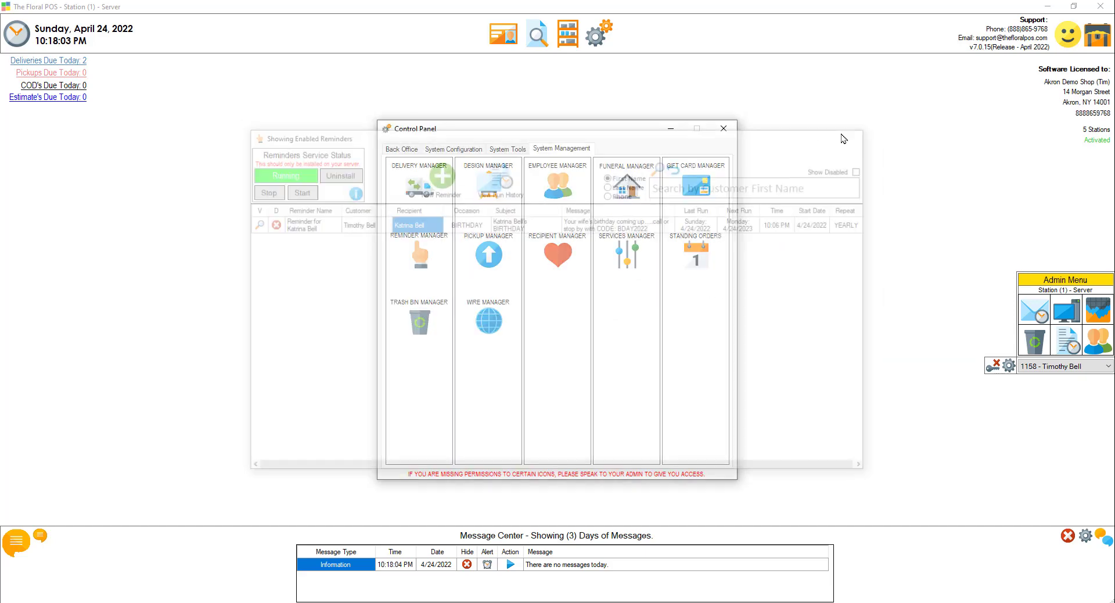
click(728, 131)
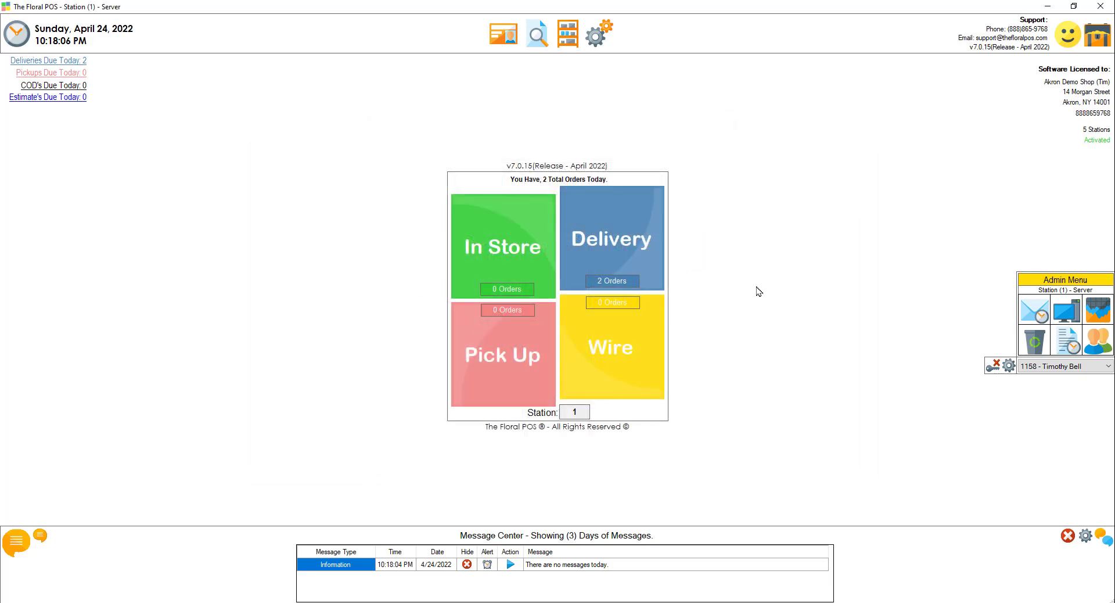